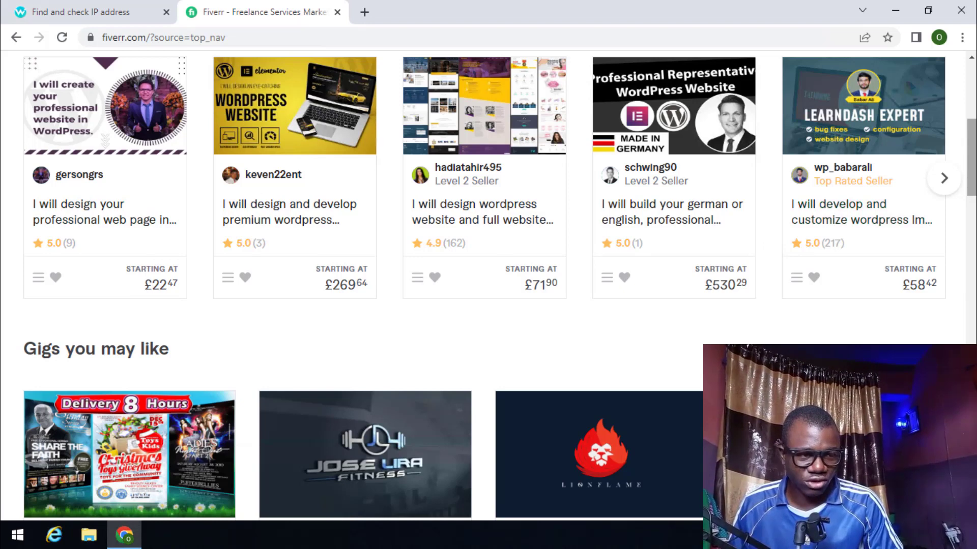
# - Open the Fiverr account's own profile page
pyautogui.moveTo(973, 178); pyautogui.dragTo(971, 116)
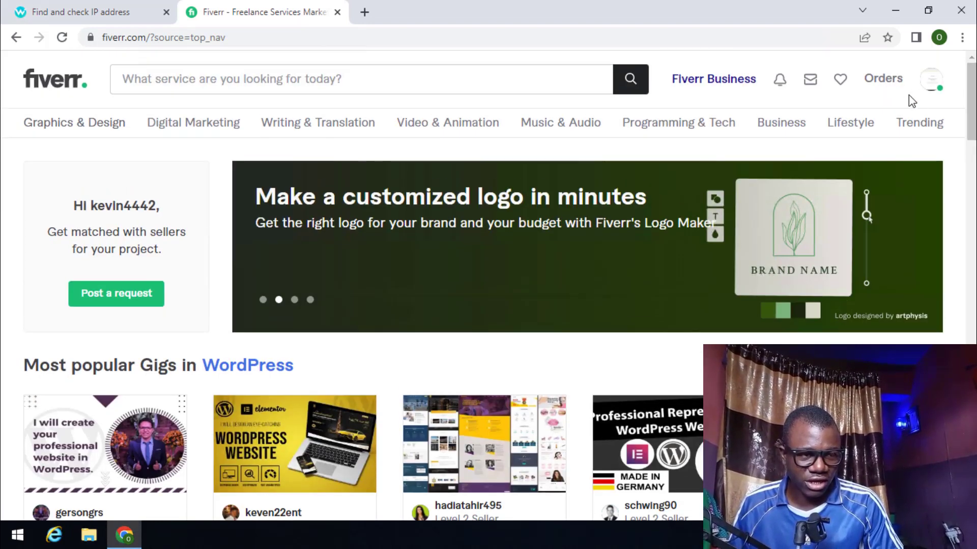
pyautogui.click(942, 90)
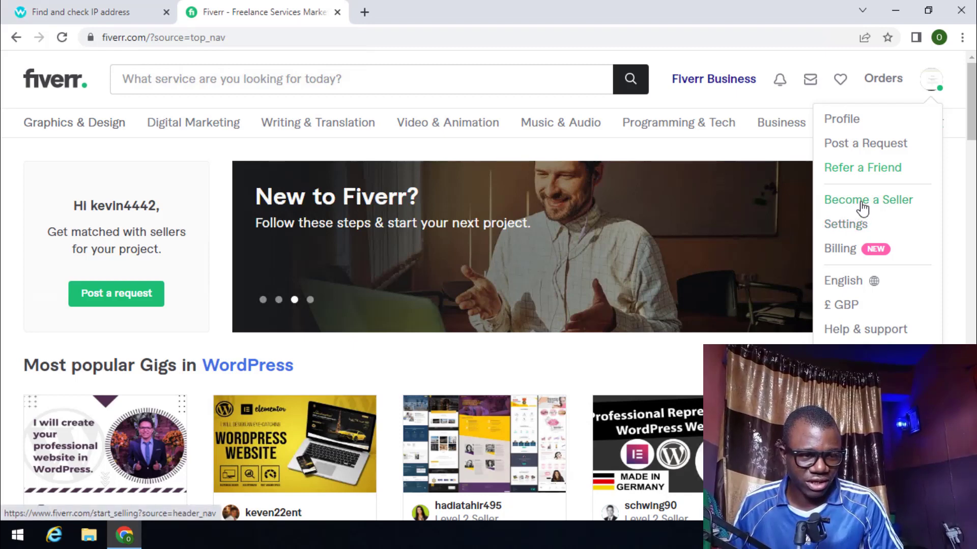
pyautogui.click(852, 120)
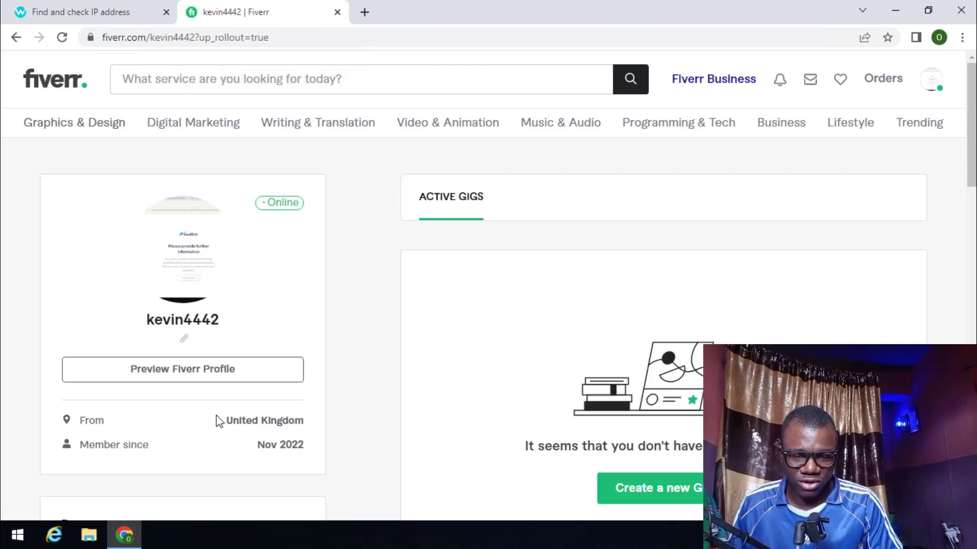
# - Check the country and the membership date shown on the profile card
pyautogui.tripleClick(308, 431)
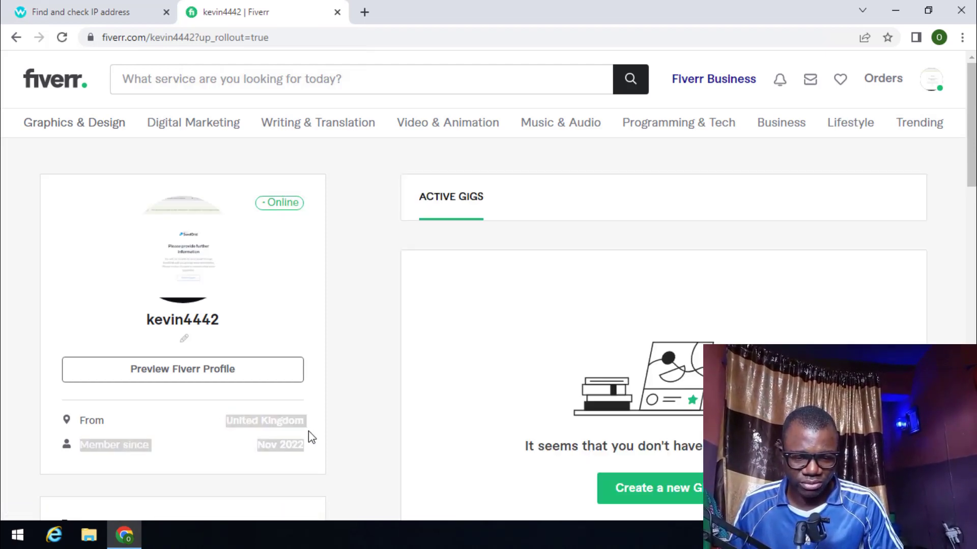
pyautogui.click(308, 455)
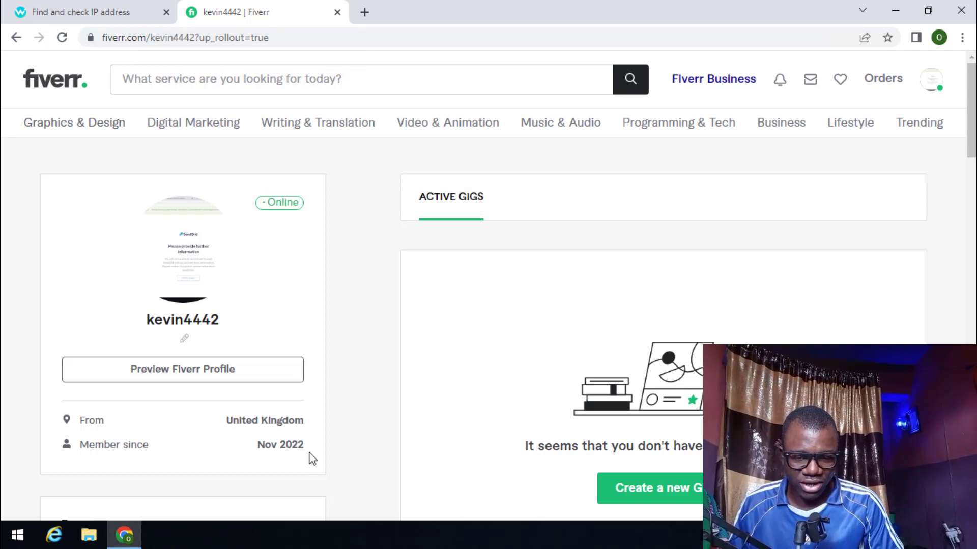
pyautogui.moveTo(310, 449); pyautogui.dragTo(257, 445)
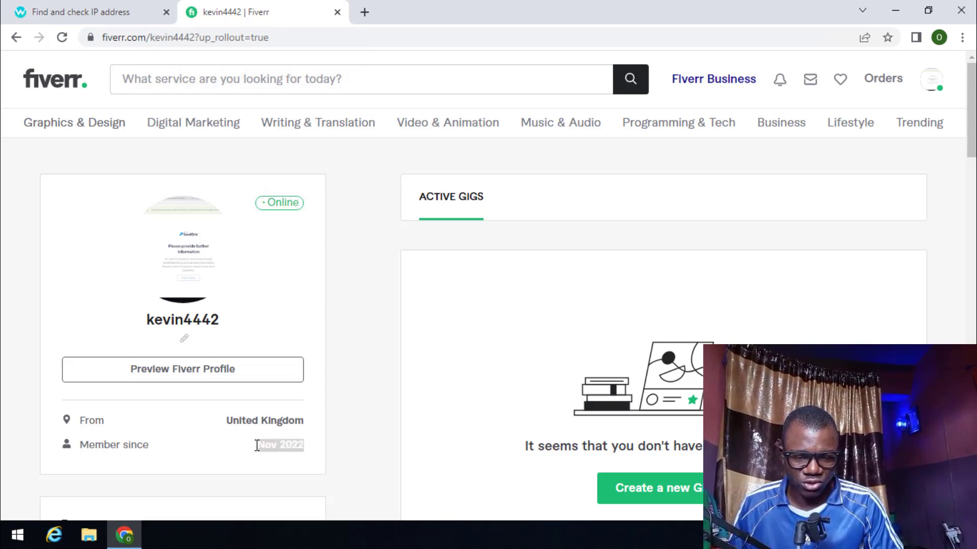
pyautogui.click(256, 455)
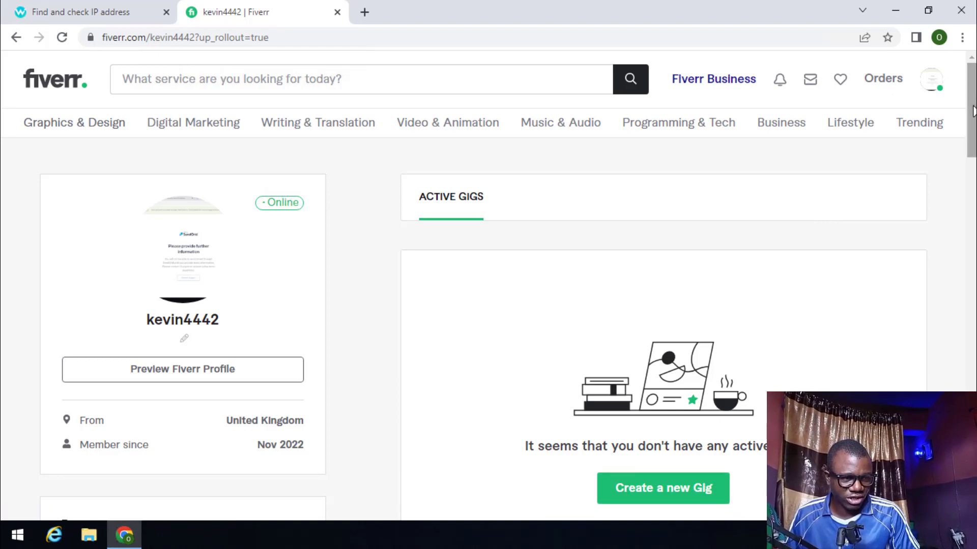
# - Create a new gig from the profile page and title it "I will write seo optimized article and blog post"
pyautogui.moveTo(972, 112); pyautogui.dragTo(694, 175)
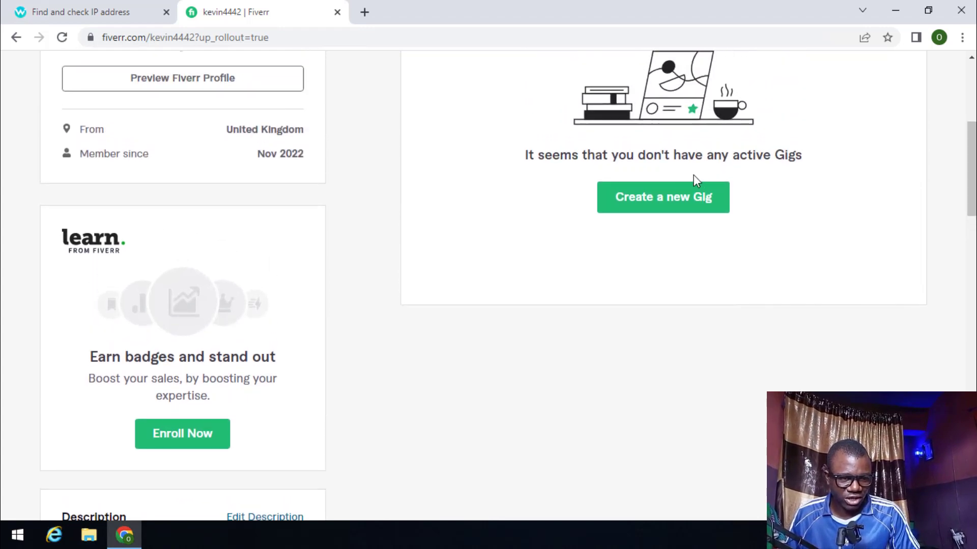
pyautogui.click(669, 200)
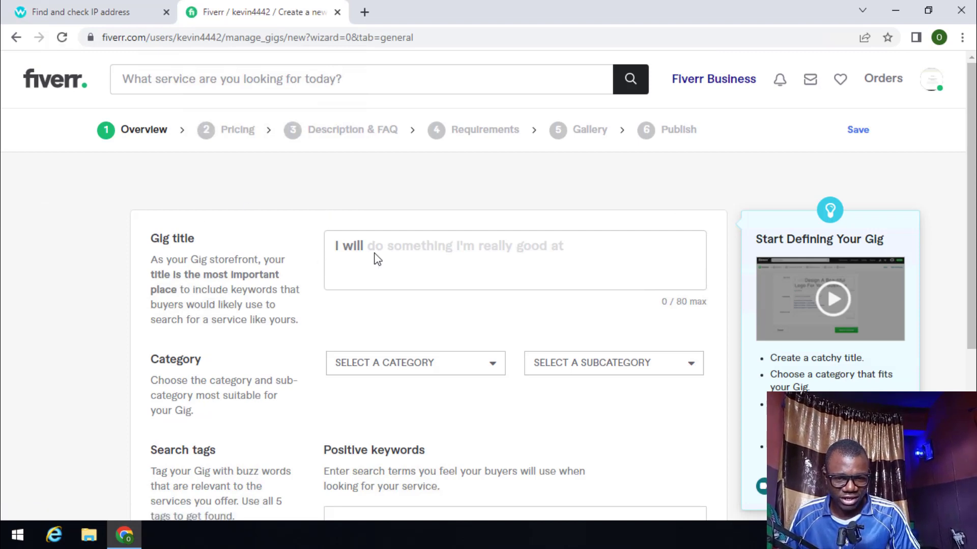
pyautogui.click(377, 256)
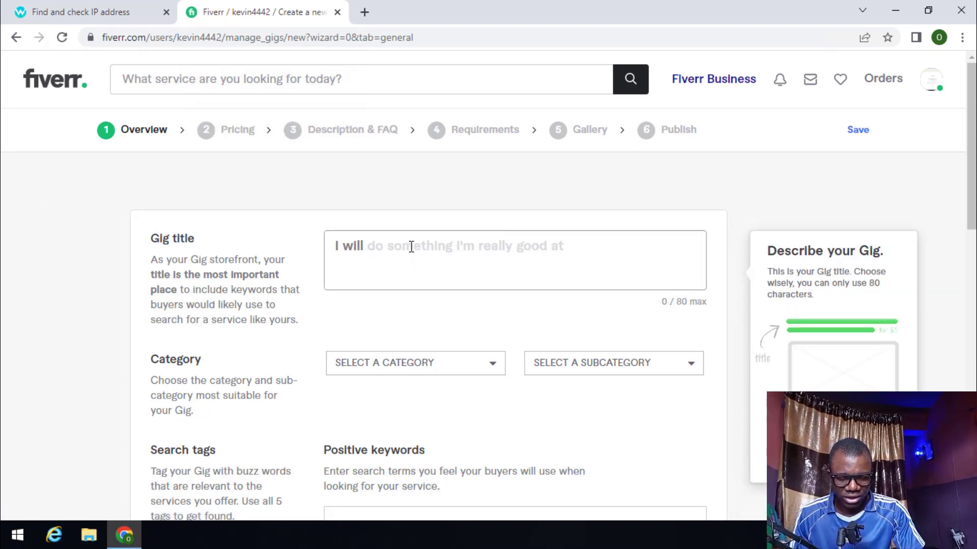
pyautogui.write('wri')
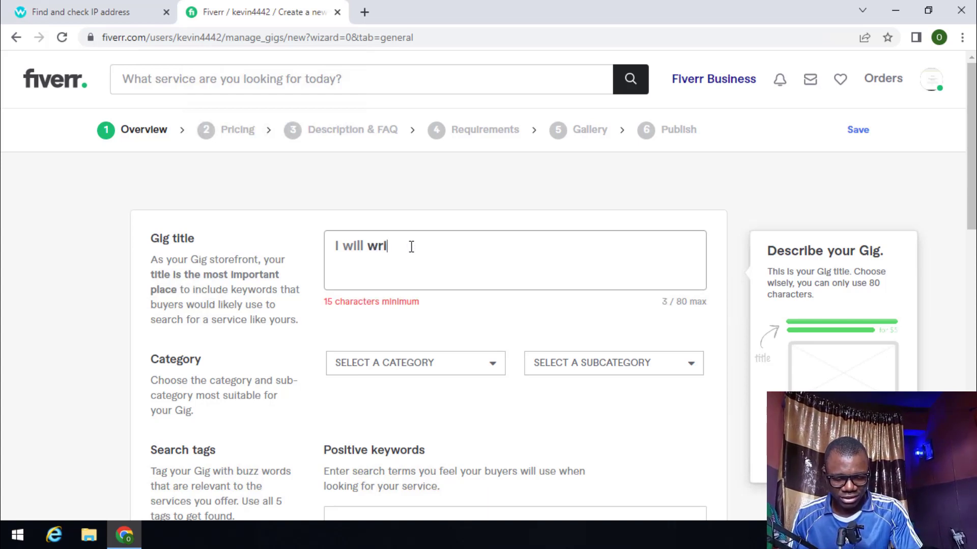
pyautogui.press('BackSpace')
pyautogui.write('te')
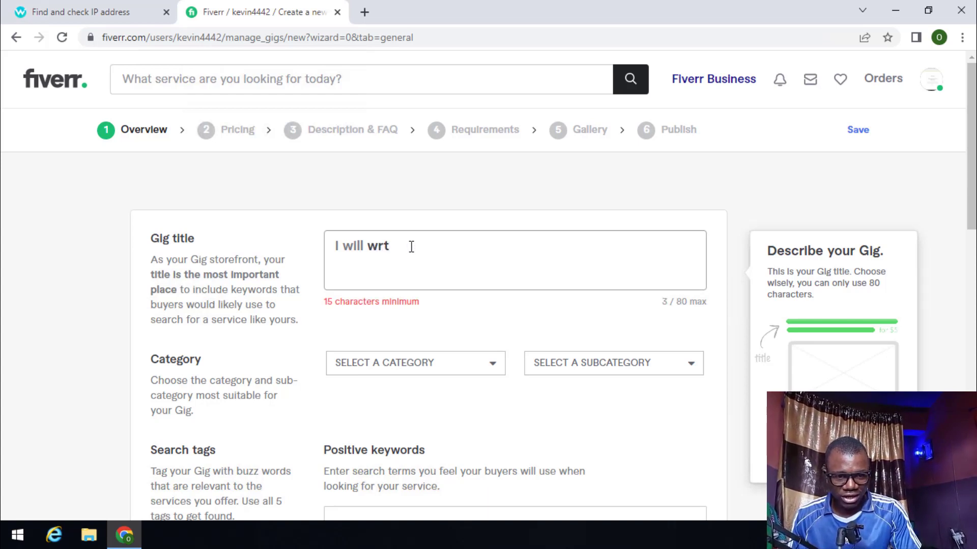
pyautogui.press('BackSpace')
pyautogui.press('BackSpace')
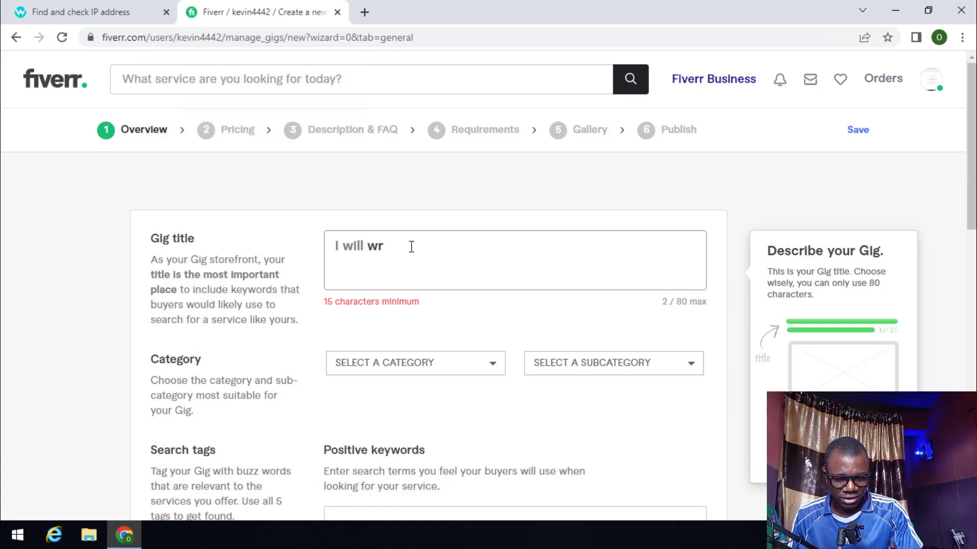
pyautogui.write('ite')
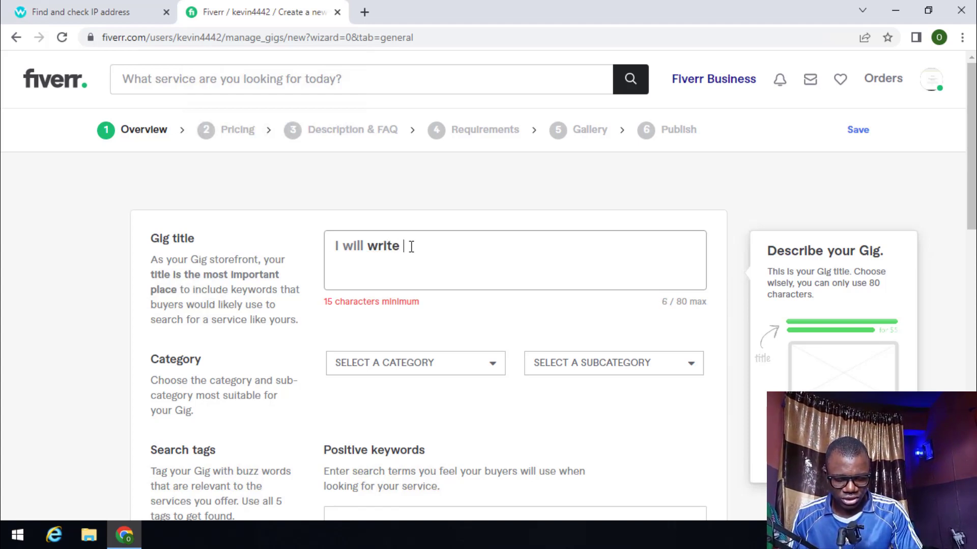
pyautogui.write(' seo ')
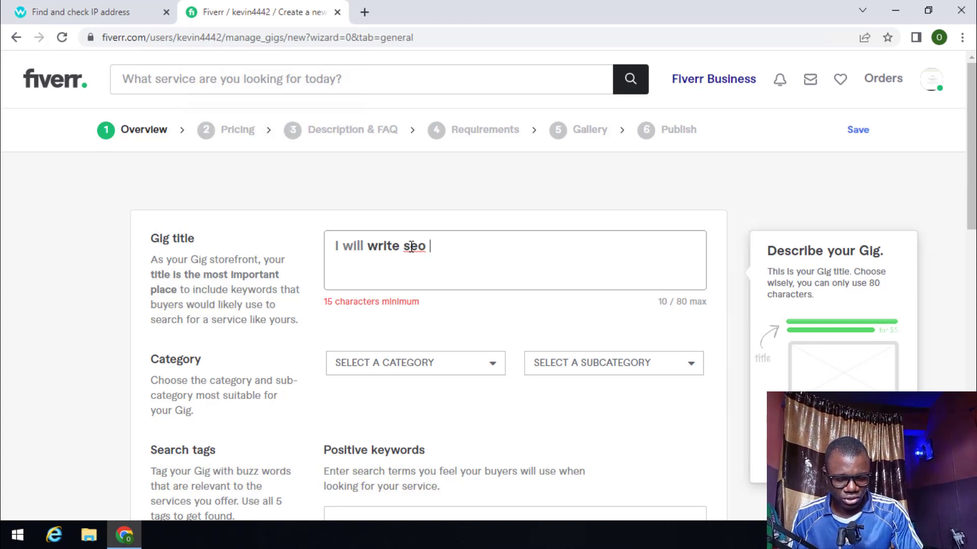
pyautogui.write('optim')
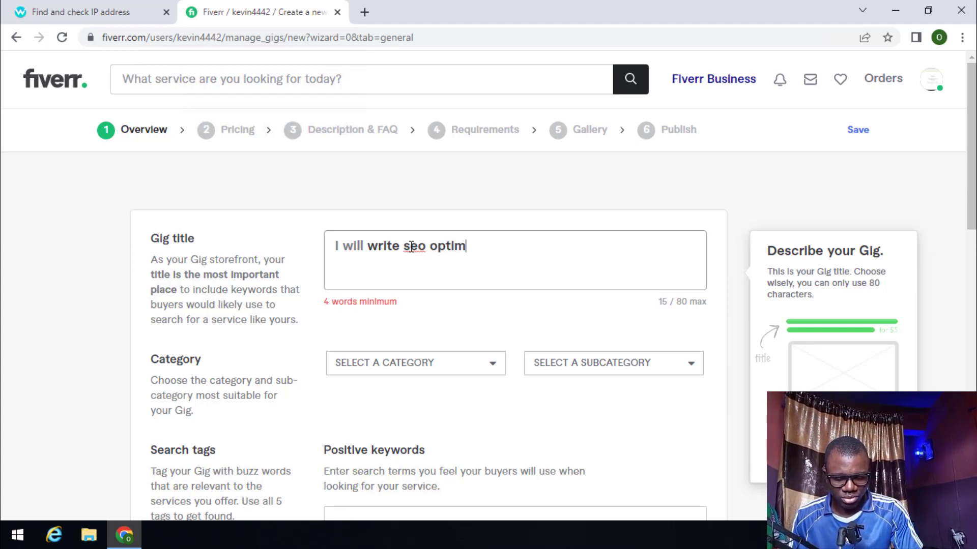
pyautogui.write('ized article')
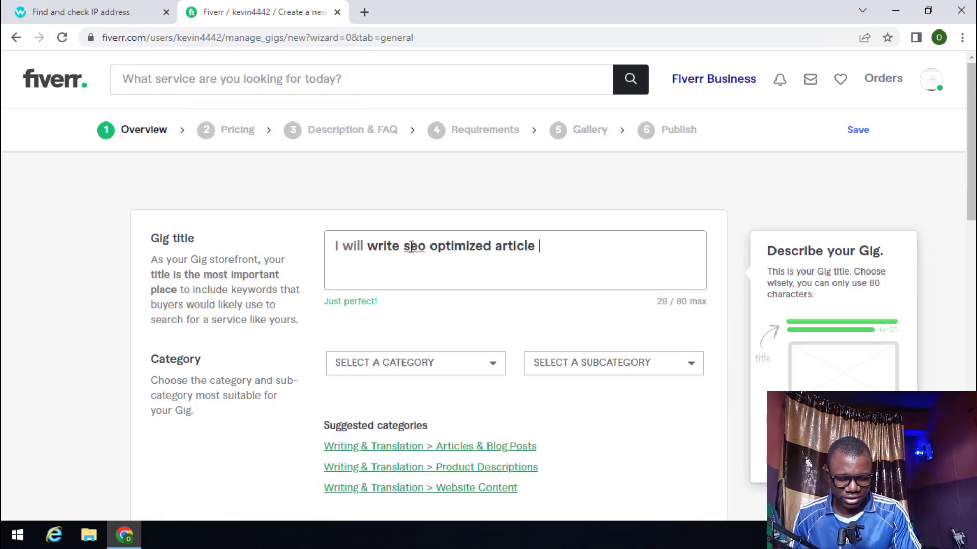
pyautogui.write(' and b')
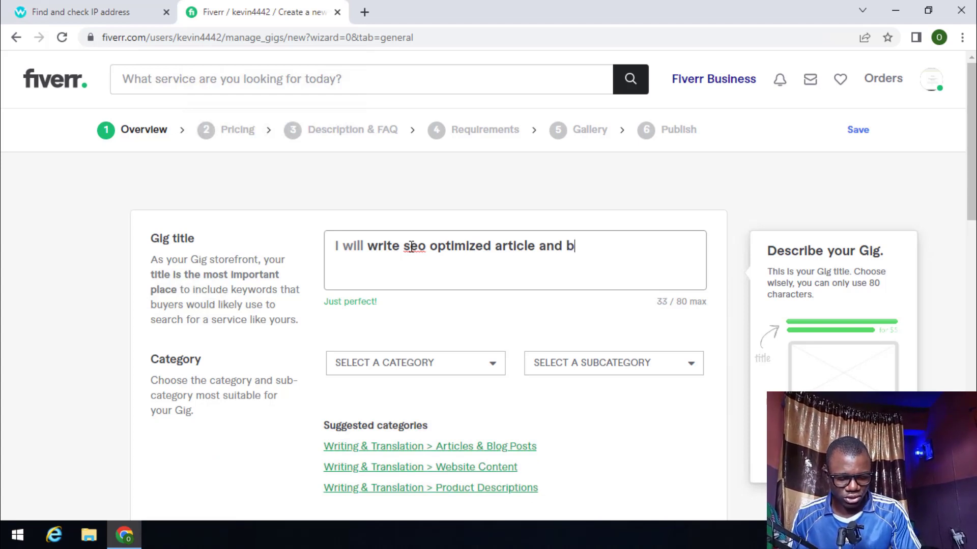
pyautogui.write('log post')
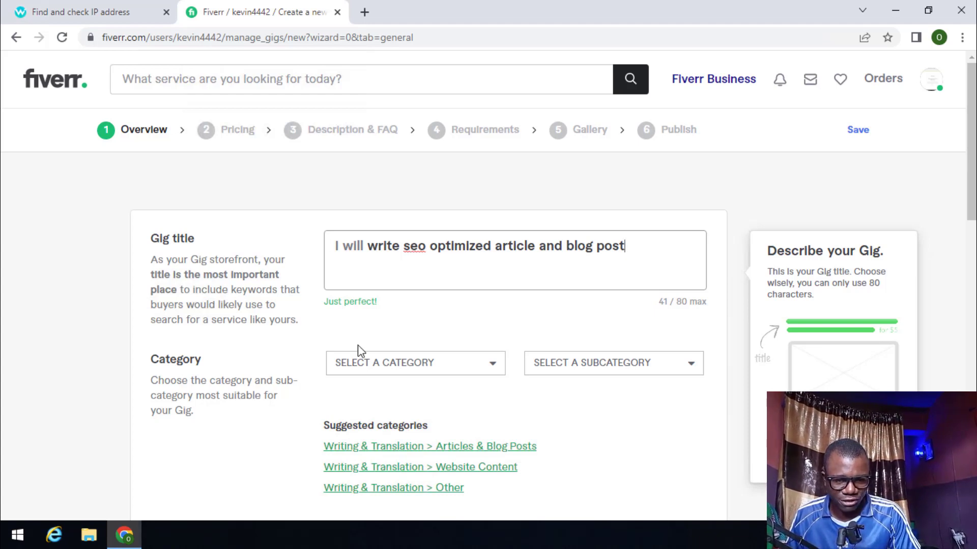
# - Set the gig's category to Writing & Translation and its subcategory to Articles & Blog Posts
pyautogui.click(369, 373)
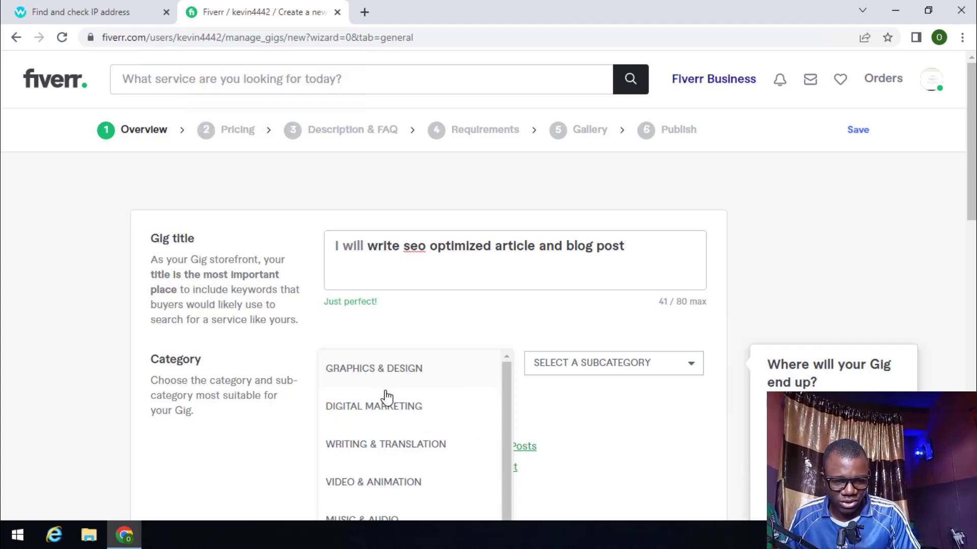
pyautogui.click(374, 458)
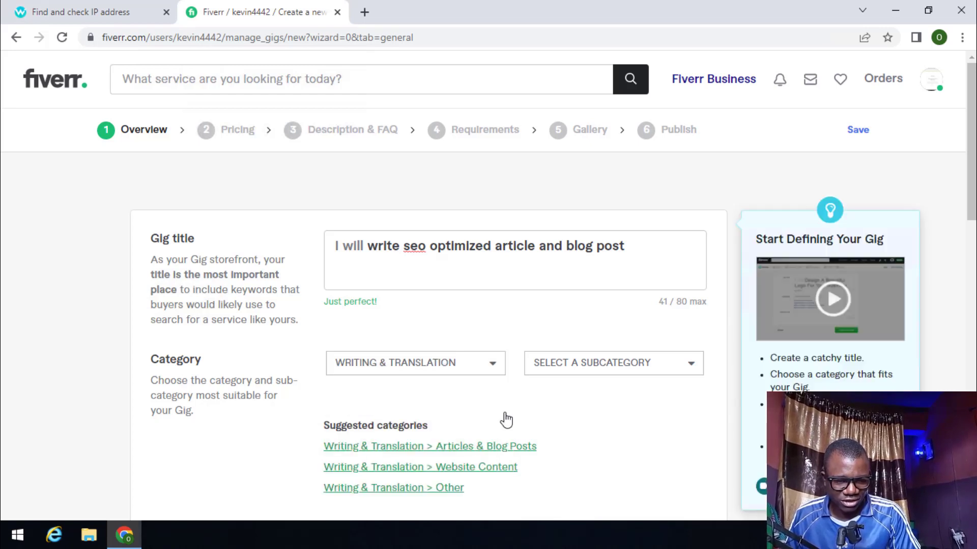
pyautogui.click(679, 372)
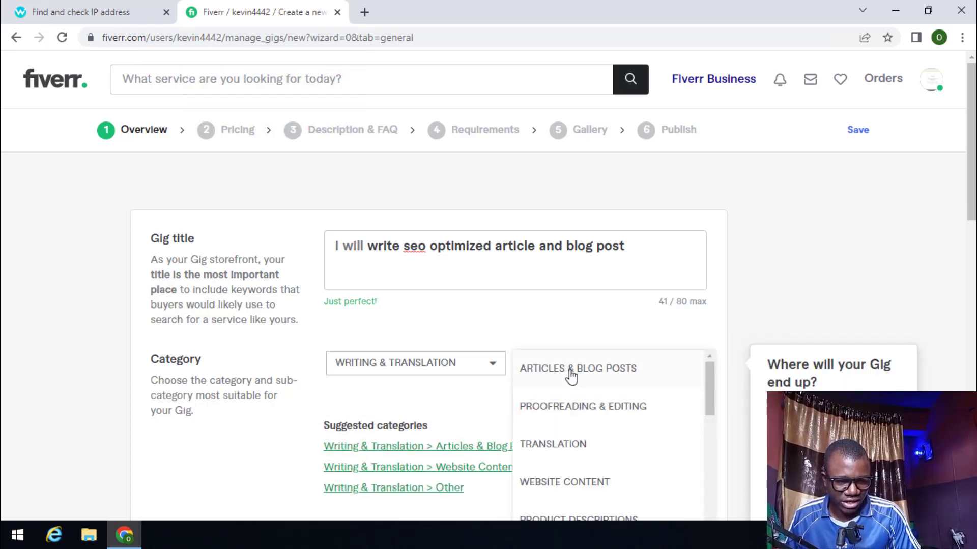
pyautogui.click(570, 377)
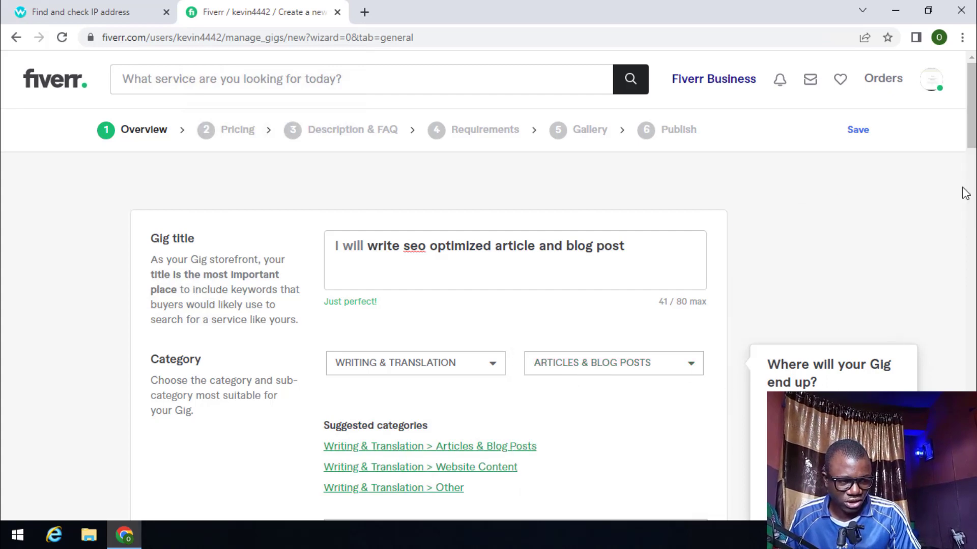
# - In the gig metadata, select Informational, Affiliate marketing and Research article as the article types
pyautogui.moveTo(971, 133); pyautogui.dragTo(972, 177)
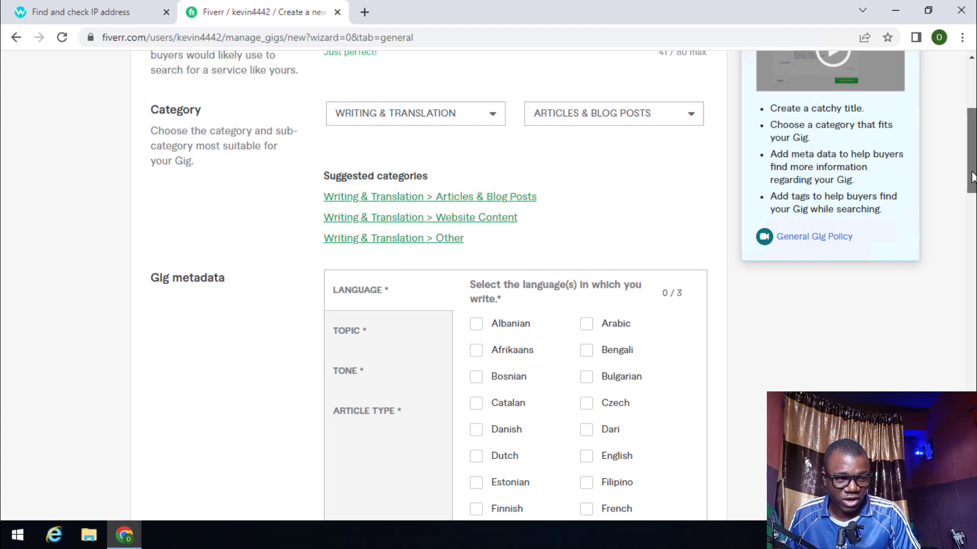
pyautogui.moveTo(973, 177); pyautogui.dragTo(972, 177)
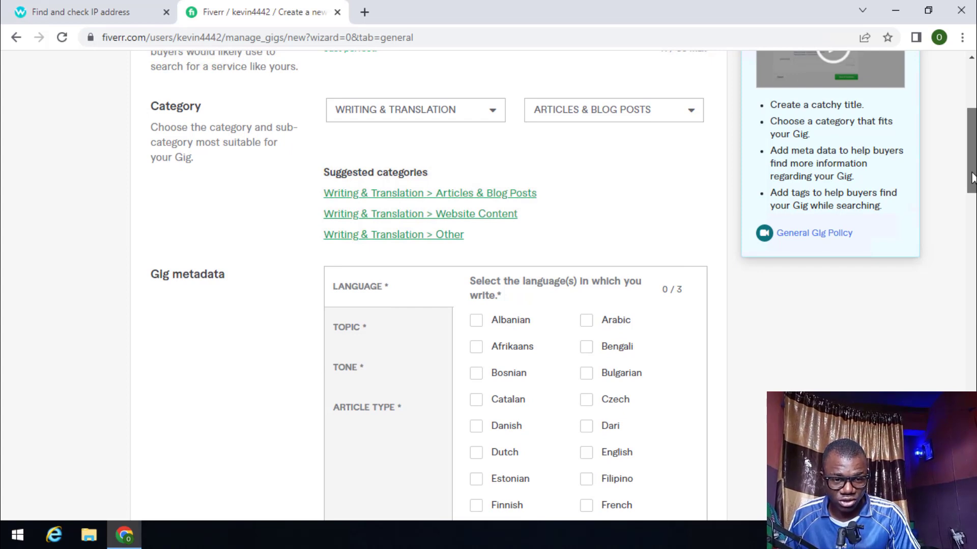
pyautogui.moveTo(973, 179); pyautogui.dragTo(972, 196)
pyautogui.moveTo(167, 190)
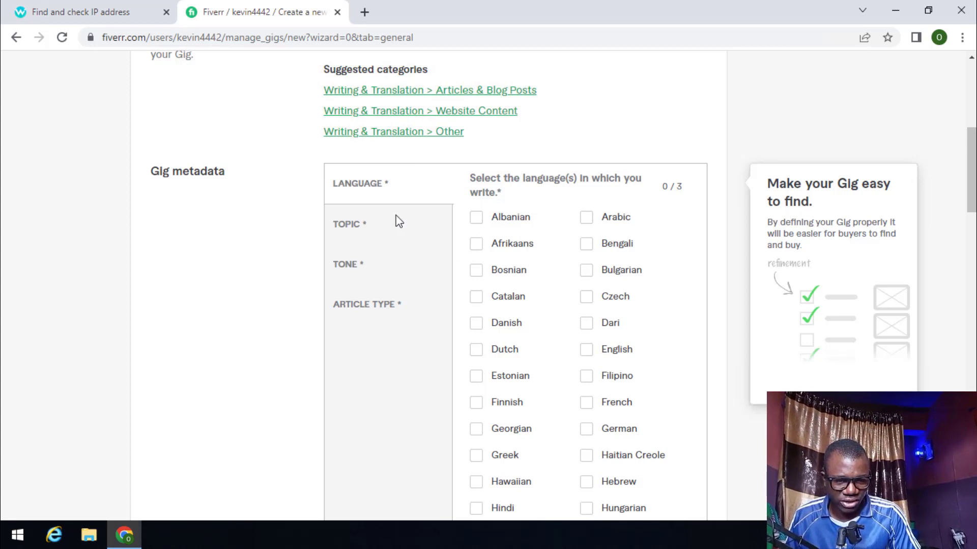
pyautogui.click(360, 312)
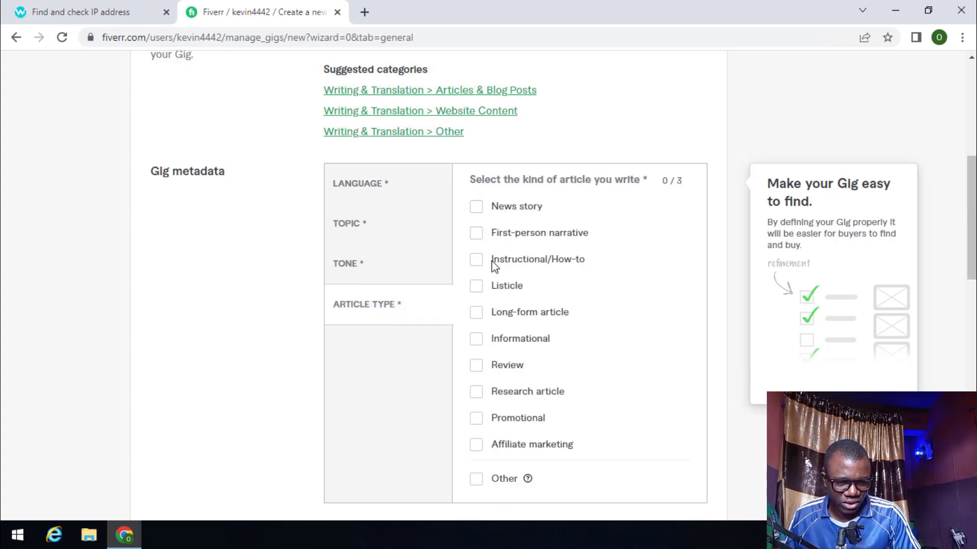
pyautogui.click(486, 346)
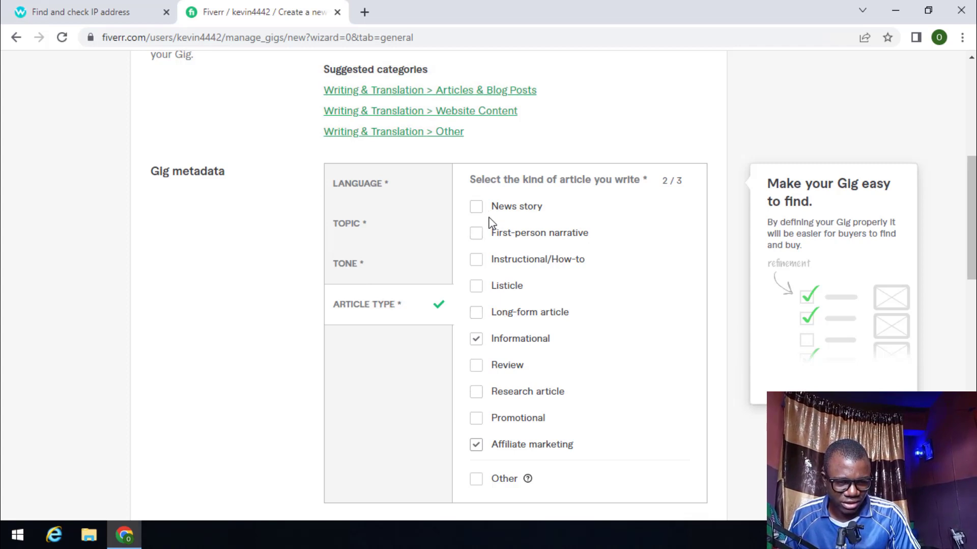
pyautogui.click(477, 393)
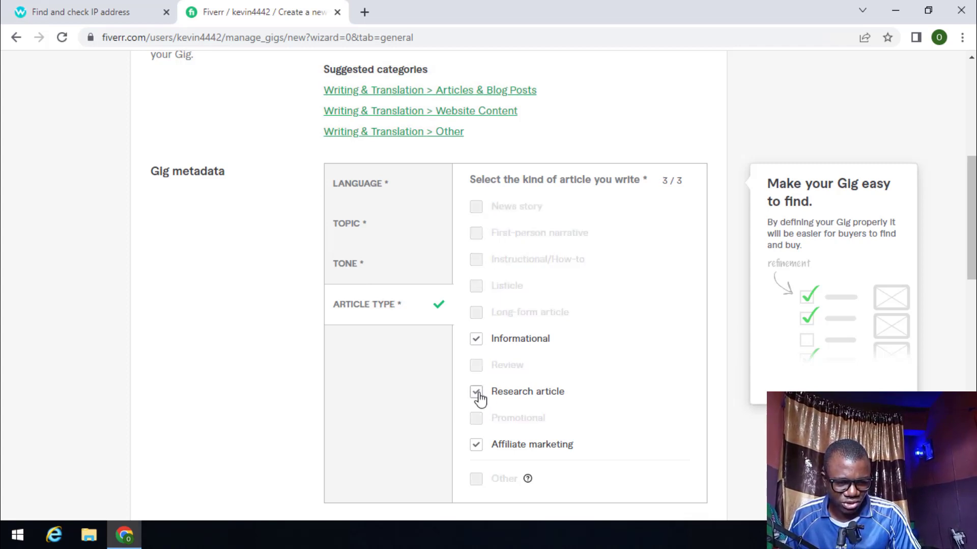
# - Select Professional/Formal and Educational as the article tones in the gig metadata
pyautogui.click(376, 270)
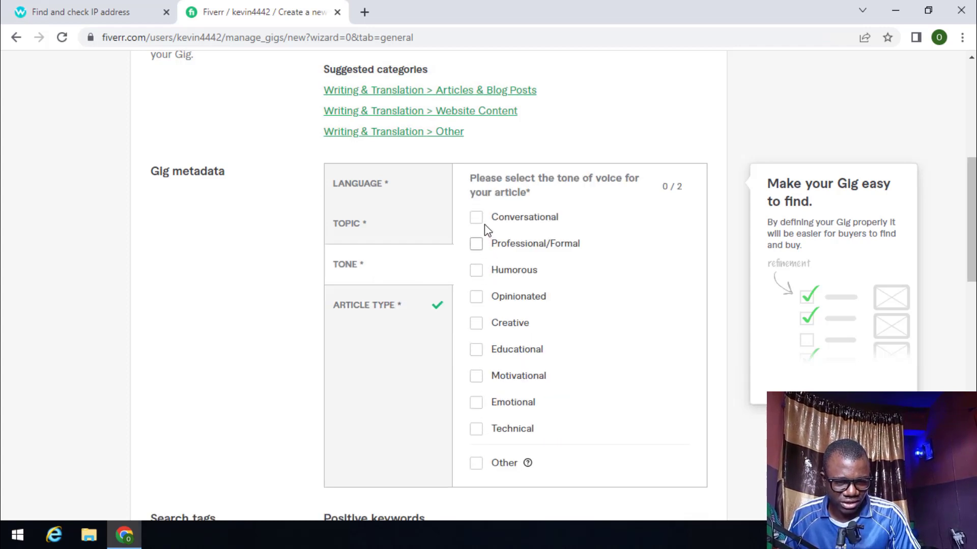
pyautogui.click(478, 244)
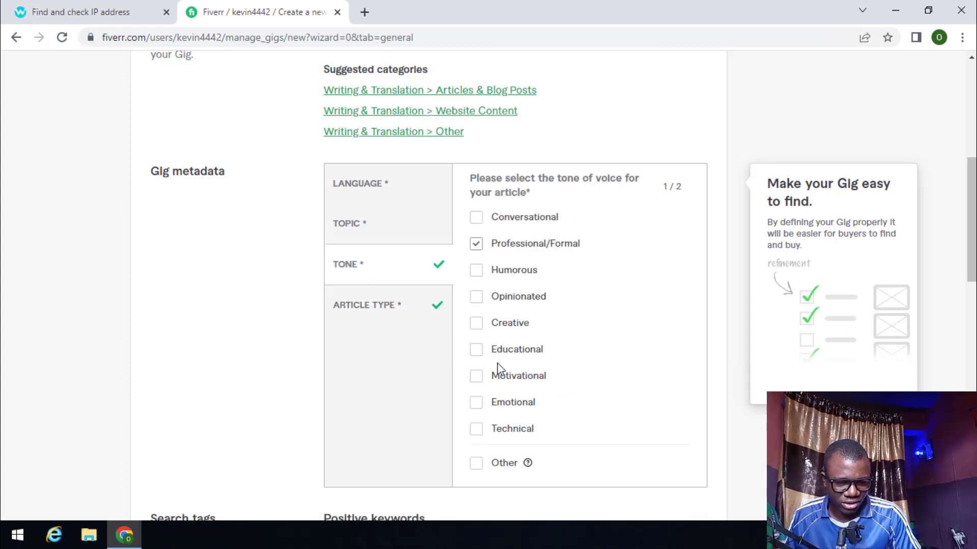
pyautogui.click(480, 431)
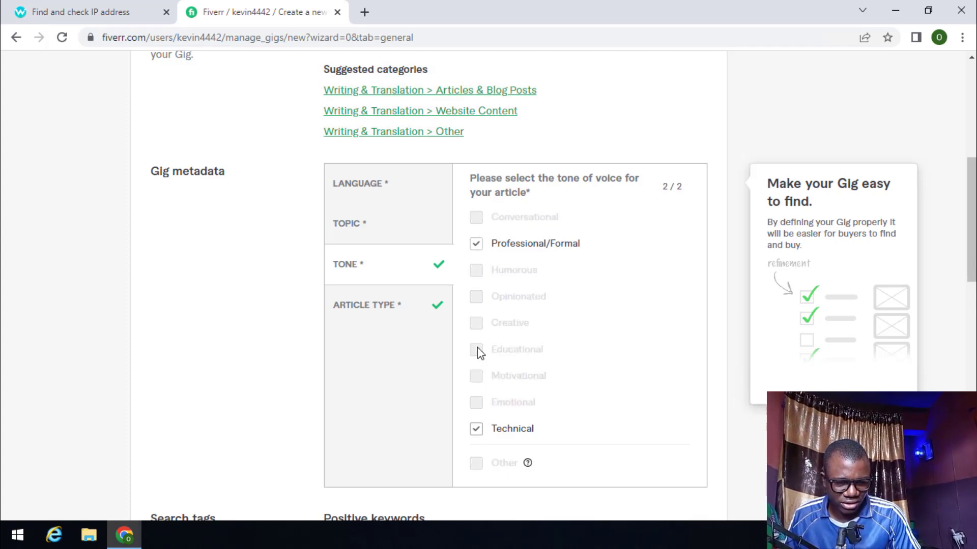
pyautogui.click(475, 430)
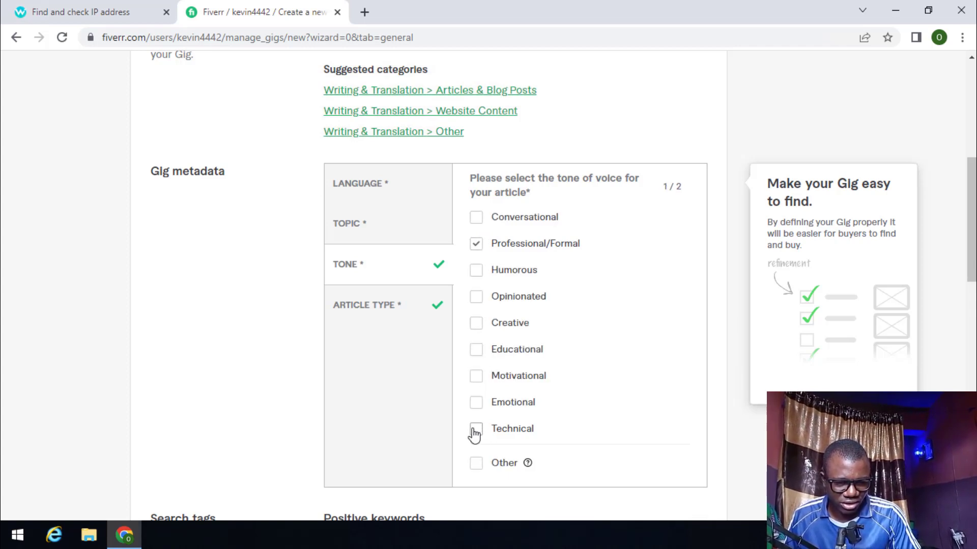
pyautogui.click(477, 351)
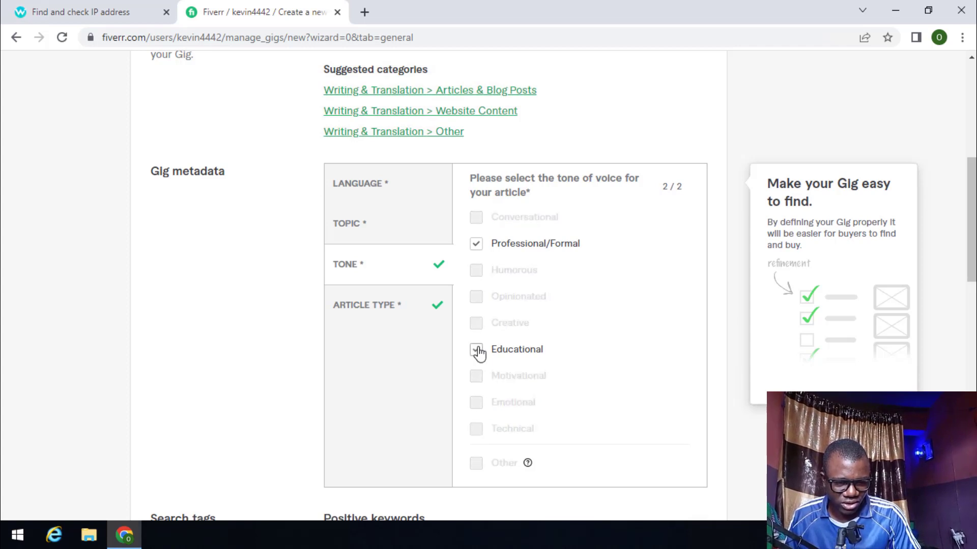
# - Select Business finance & law and Fitness as the article topics in the gig metadata
pyautogui.click(381, 224)
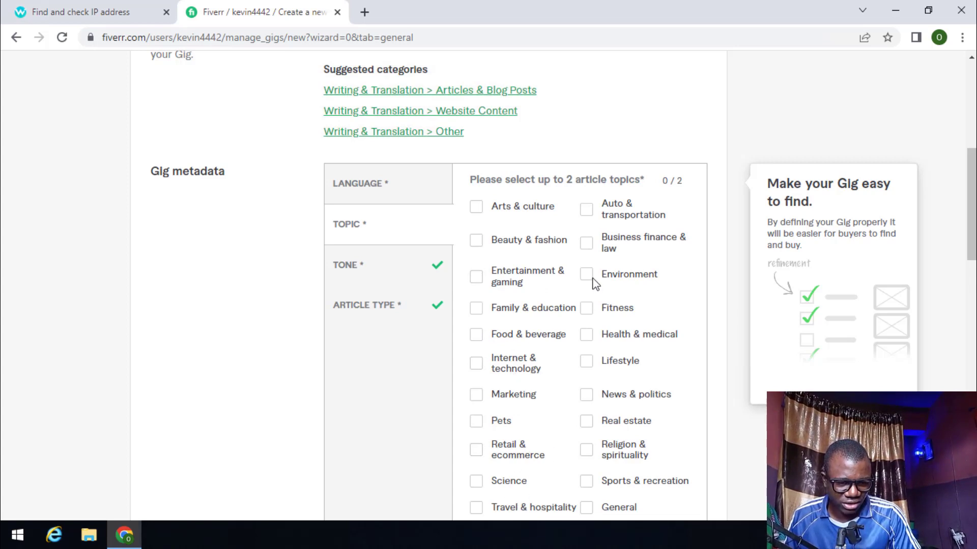
pyautogui.click(593, 243)
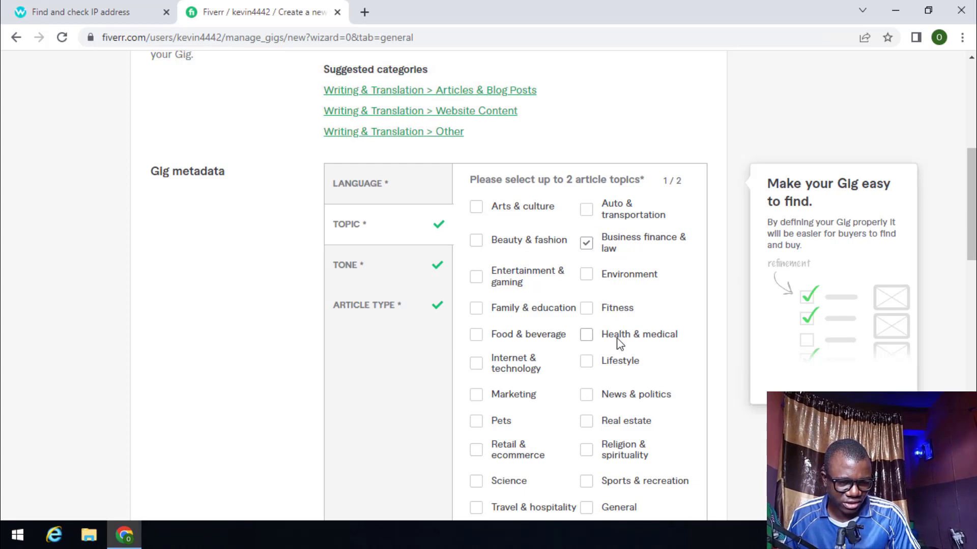
pyautogui.click(590, 313)
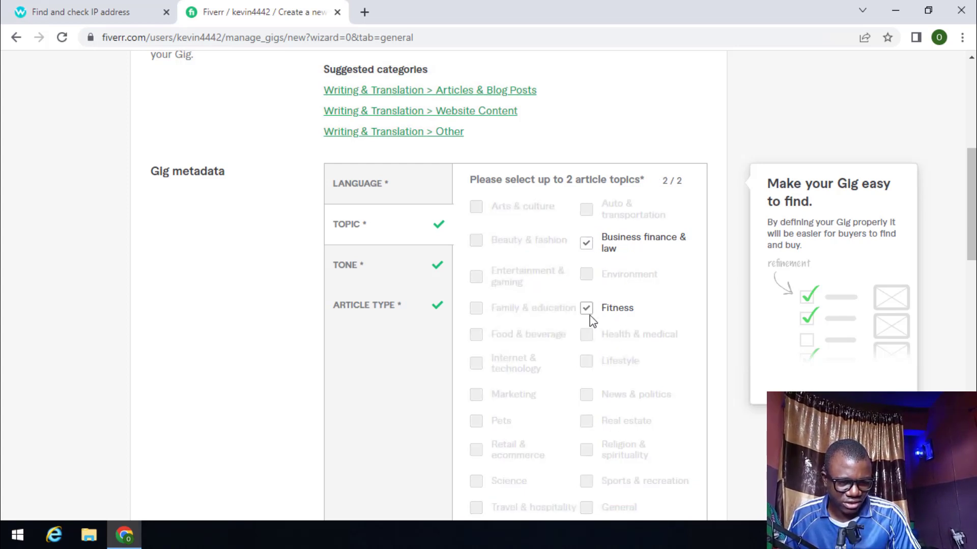
pyautogui.click(590, 317)
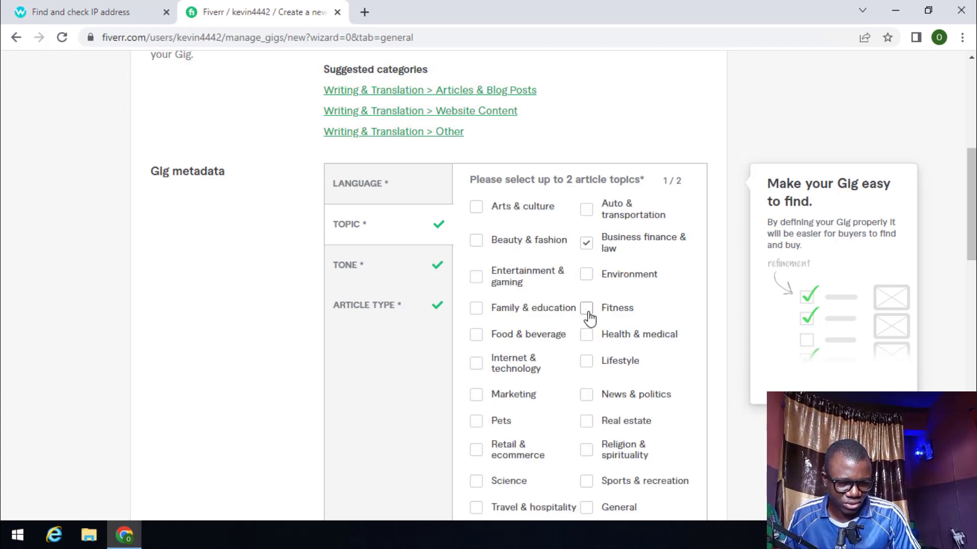
pyautogui.click(590, 319)
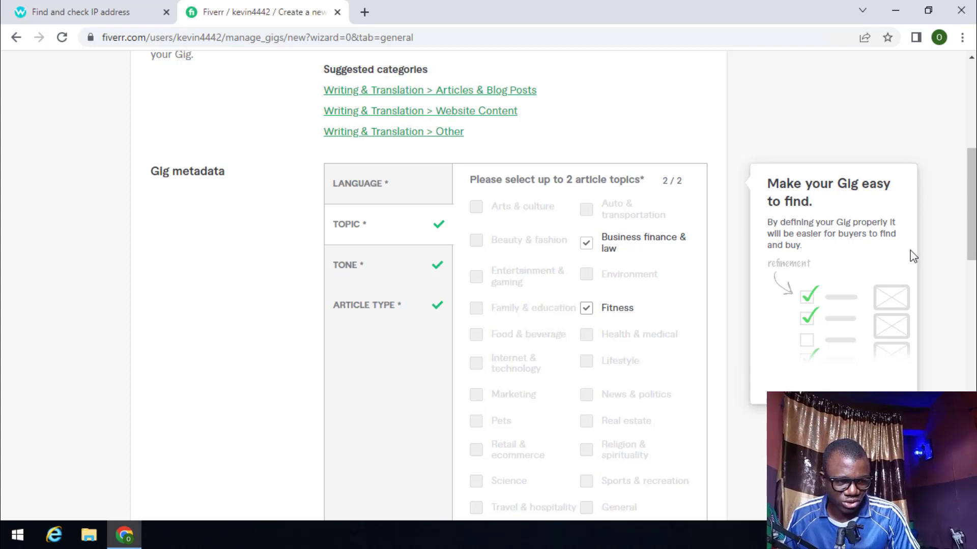
# - Add "article writer" and "blog post" as the gig's positive keywords and try to save the overview
pyautogui.scroll(-3, 971, 167)
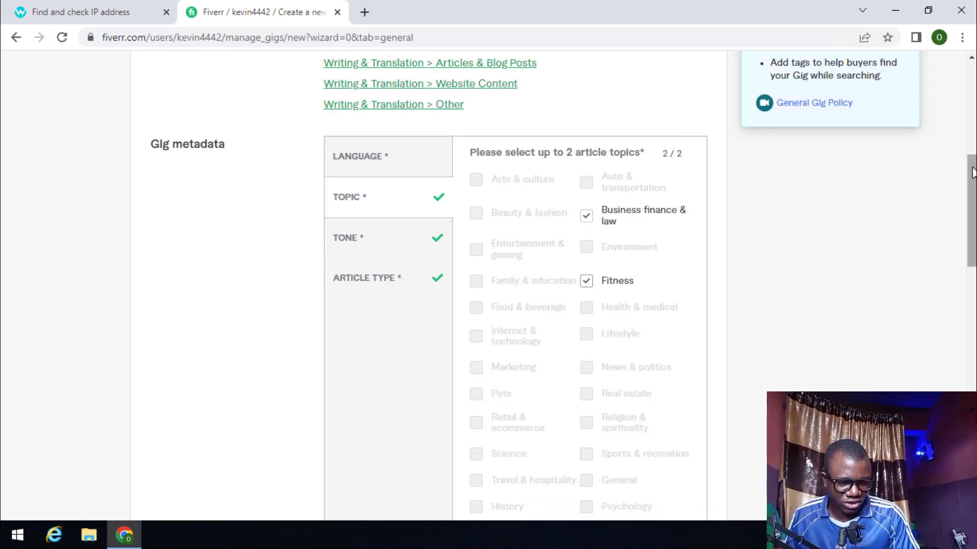
pyautogui.scroll(-6, 972, 173)
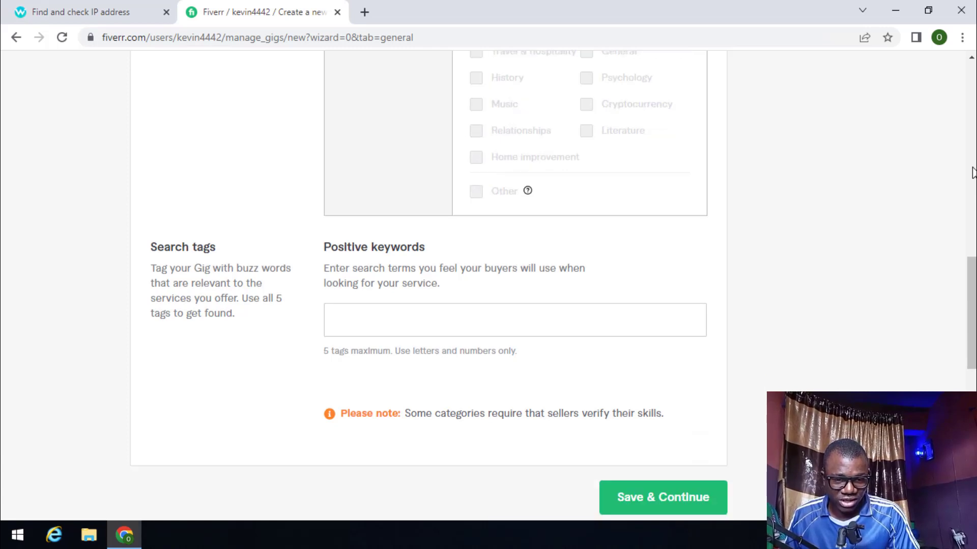
pyautogui.scroll(10, 695, 323)
pyautogui.scroll(-3, 697, 321)
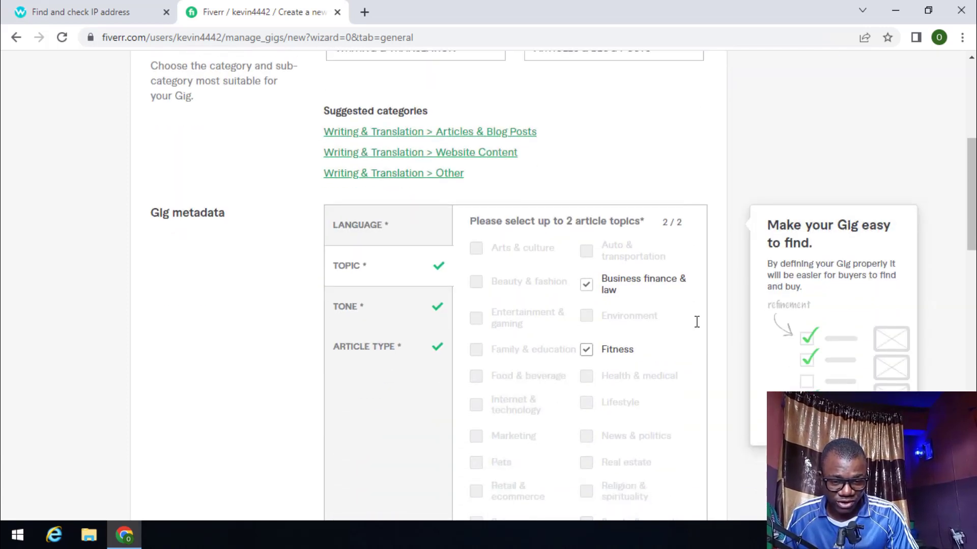
pyautogui.scroll(-6, 697, 321)
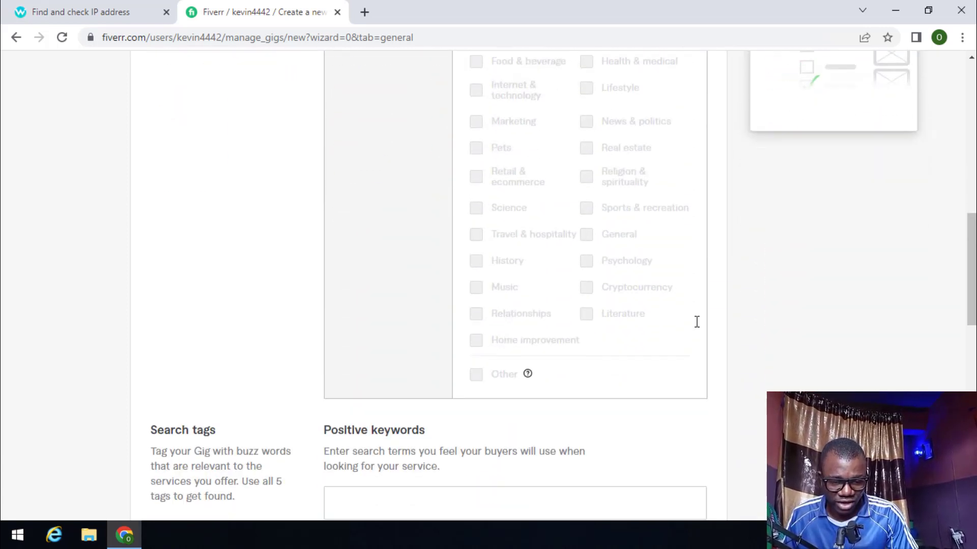
pyautogui.scroll(-3, 697, 321)
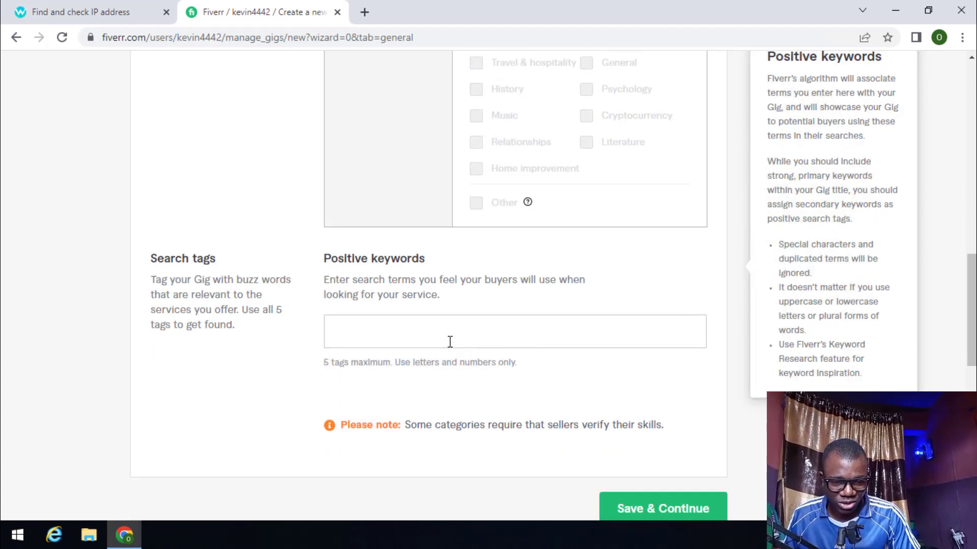
pyautogui.click(450, 342)
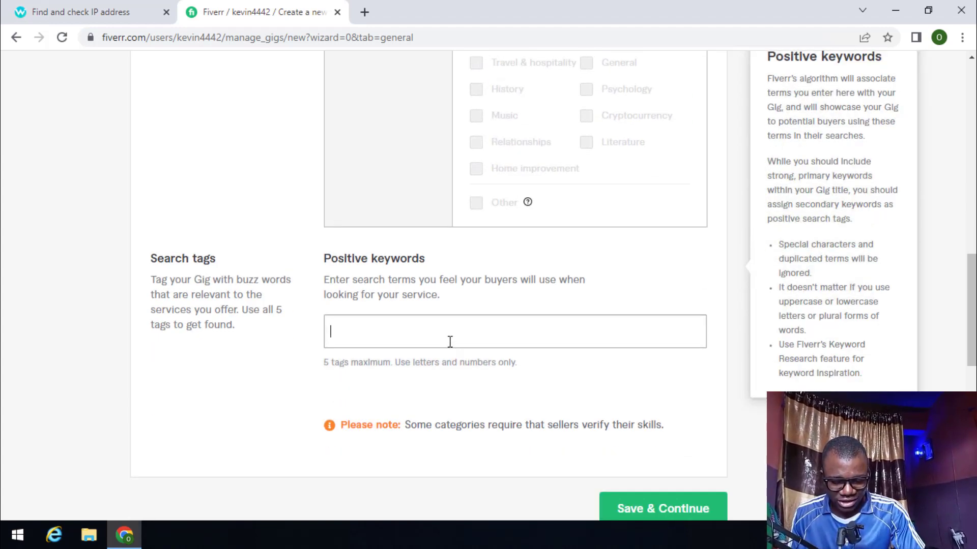
pyautogui.write('article')
pyautogui.click(404, 481)
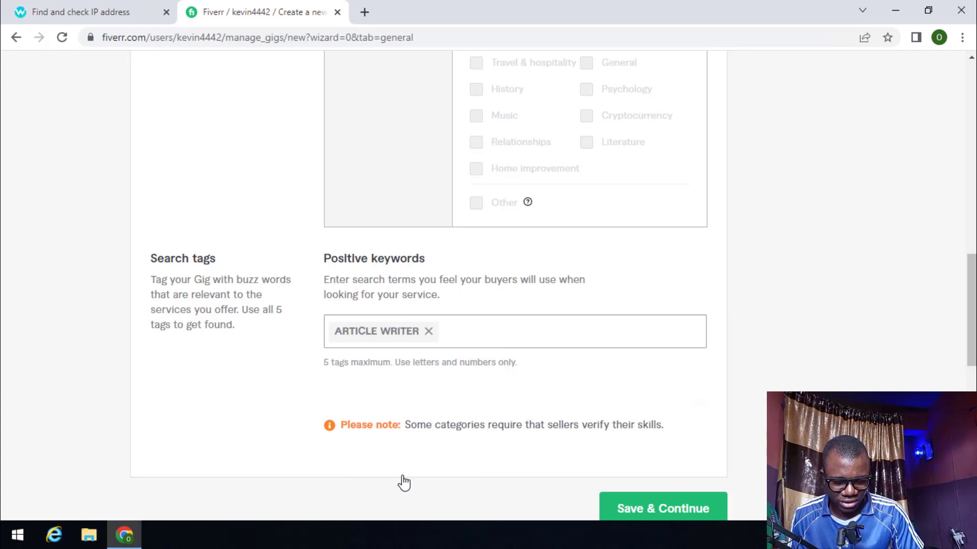
pyautogui.write('blogpost')
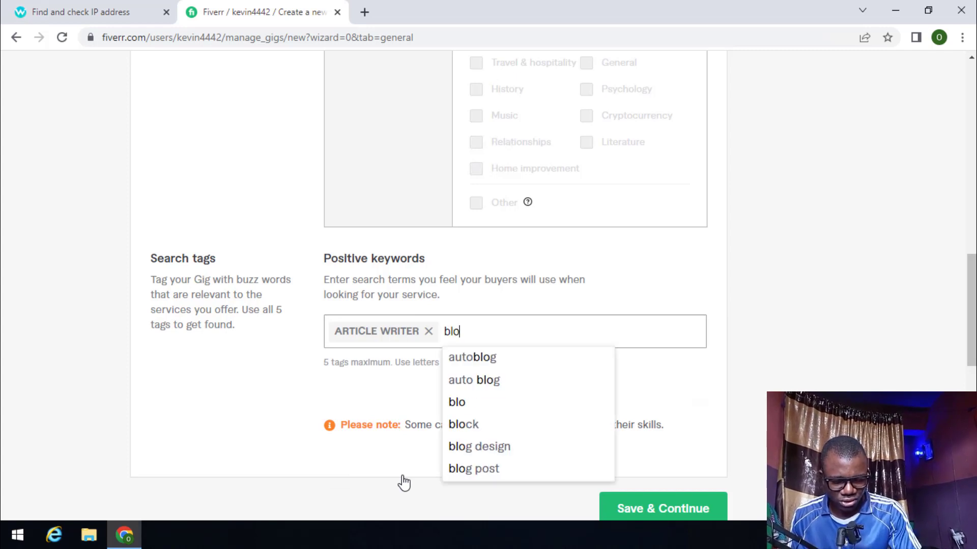
pyautogui.press('Left')
pyautogui.press('Left')
pyautogui.press('Left')
pyautogui.press('Left')
pyautogui.press('Return')
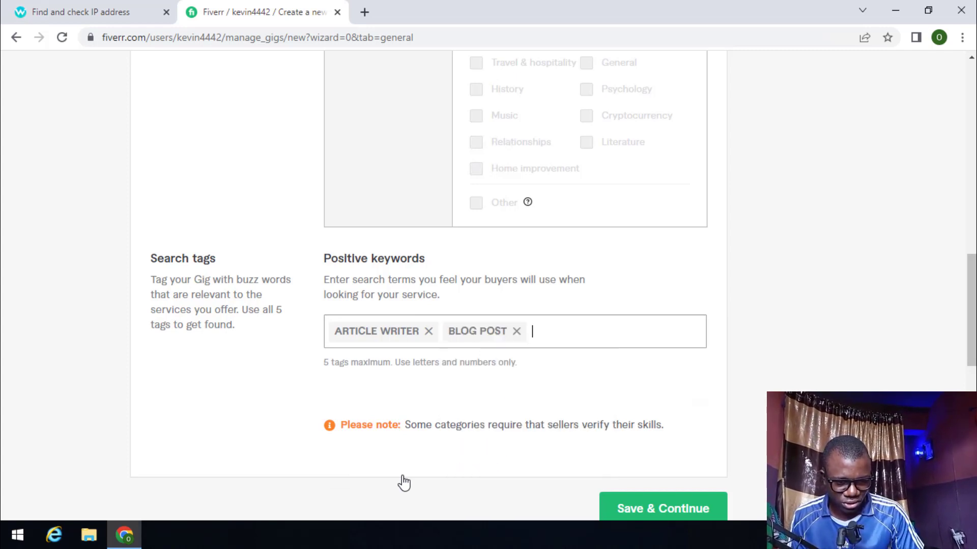
pyautogui.click(639, 511)
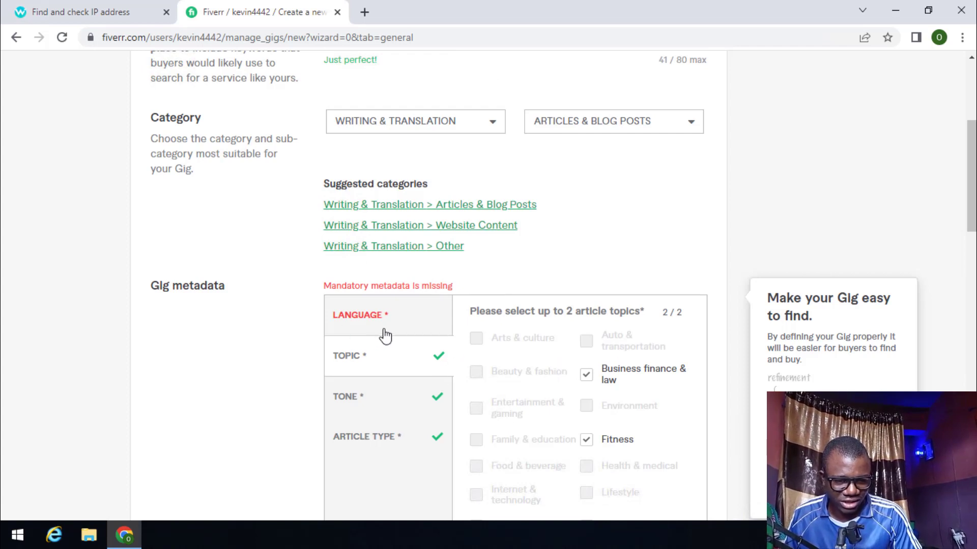
# - Select English as the writing language in the gig metadata, and save the overview to continue to pricing
pyautogui.click(420, 331)
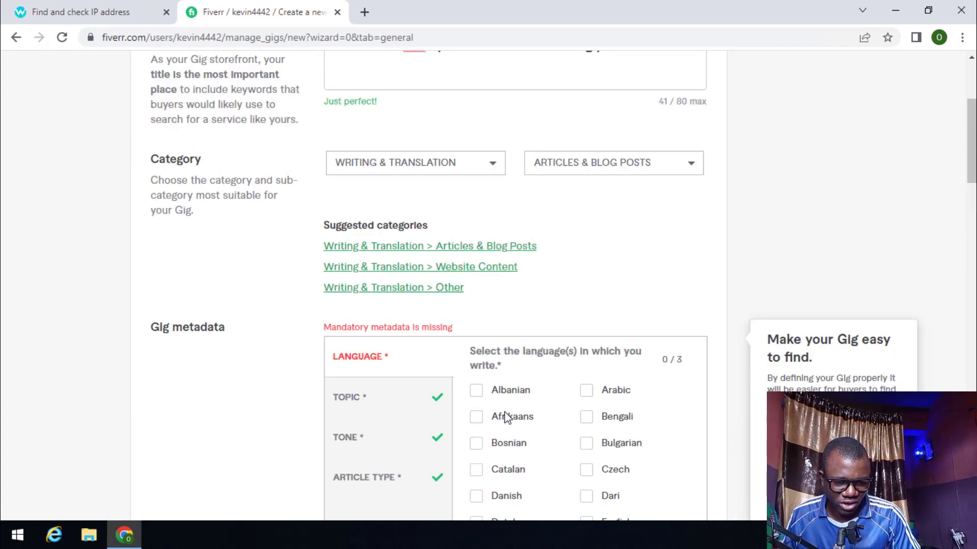
pyautogui.scroll(-4, 506, 417)
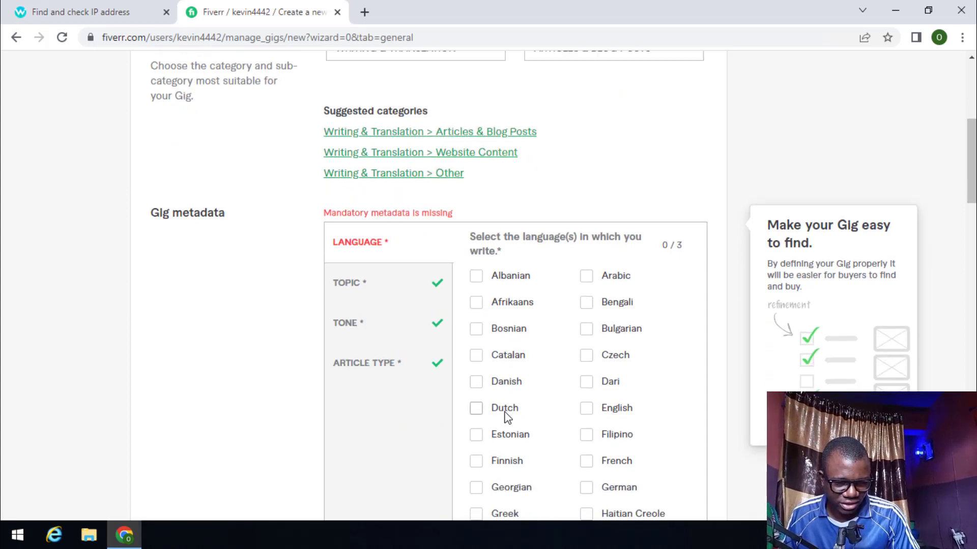
pyautogui.scroll(-2, 506, 417)
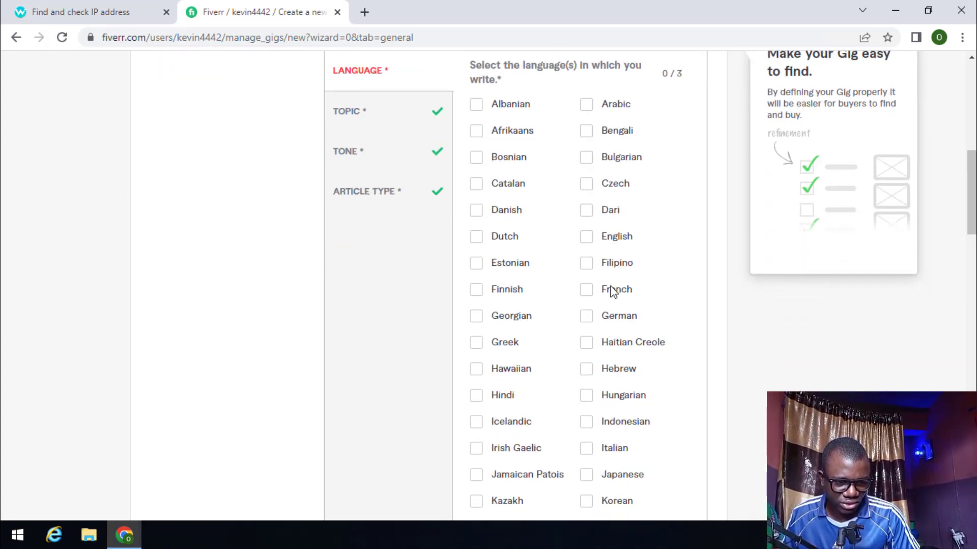
pyautogui.click(586, 237)
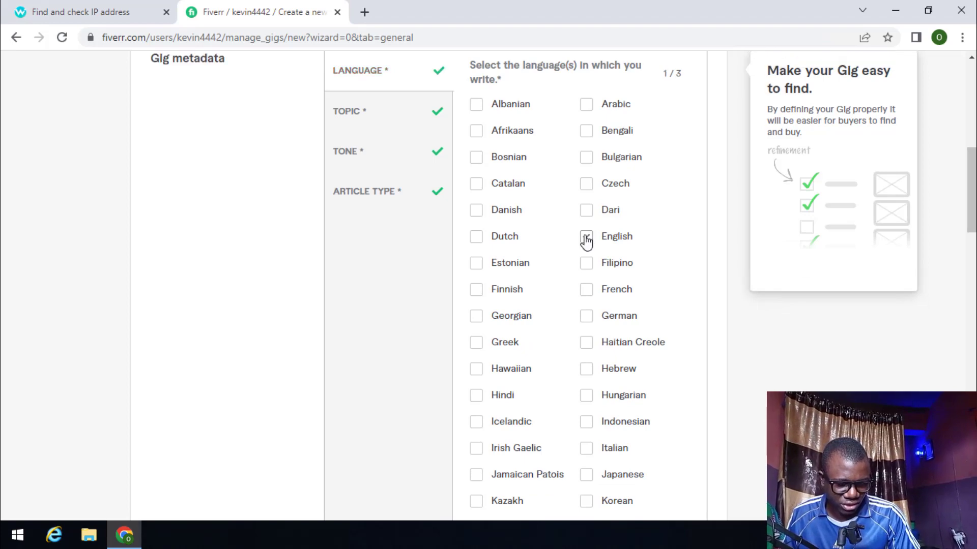
pyautogui.scroll(-1, 586, 241)
pyautogui.scroll(-8, 586, 241)
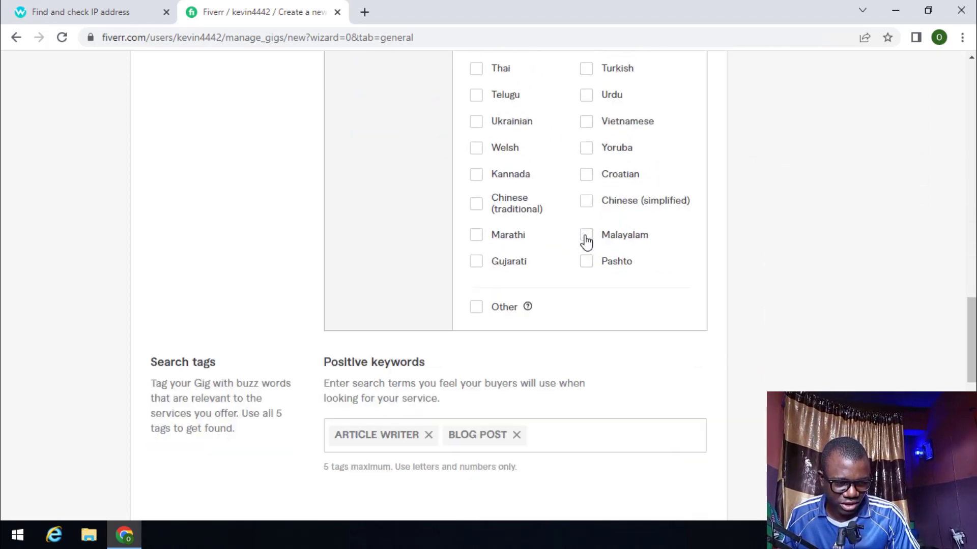
pyautogui.scroll(-15, 585, 241)
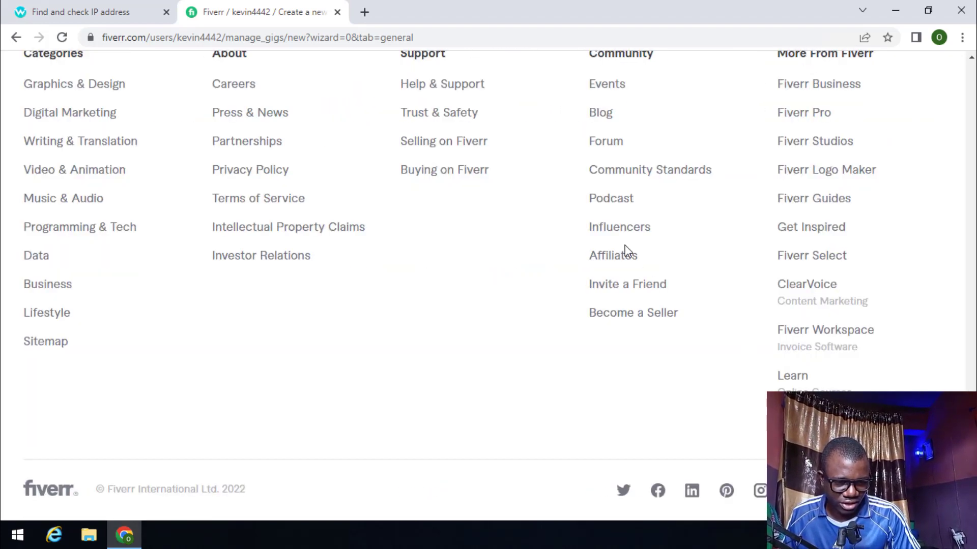
pyautogui.scroll(5, 626, 251)
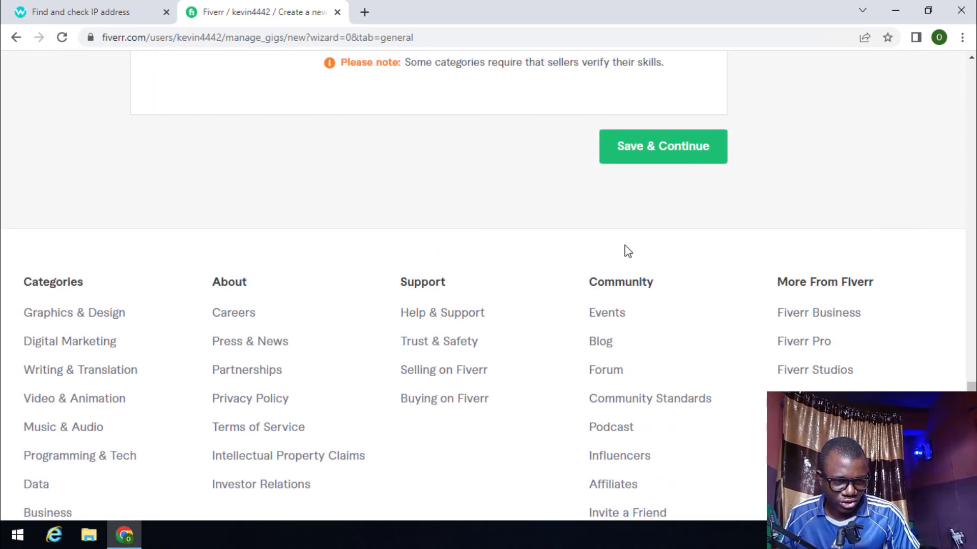
pyautogui.click(672, 146)
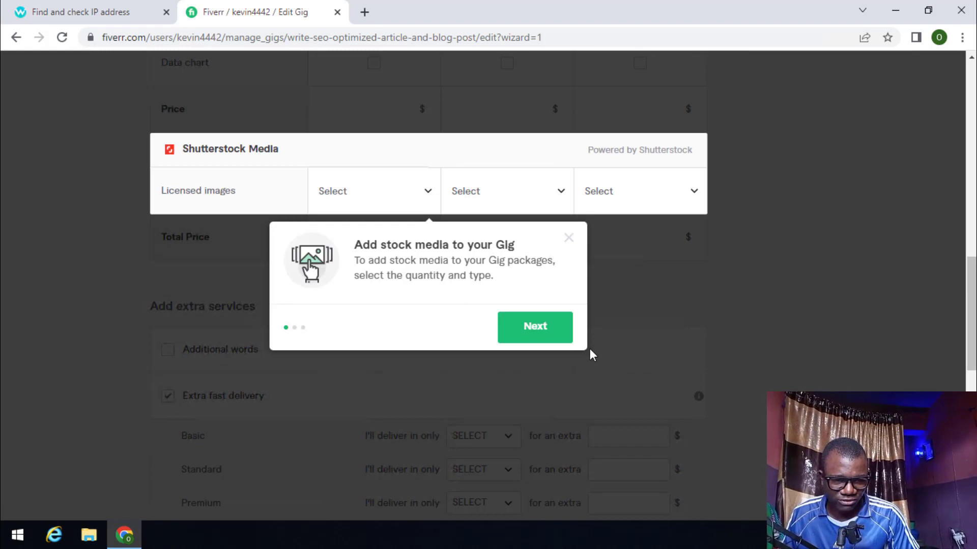
# - Go through the introductory tips about stock media and package prices and dismiss them
pyautogui.click(540, 318)
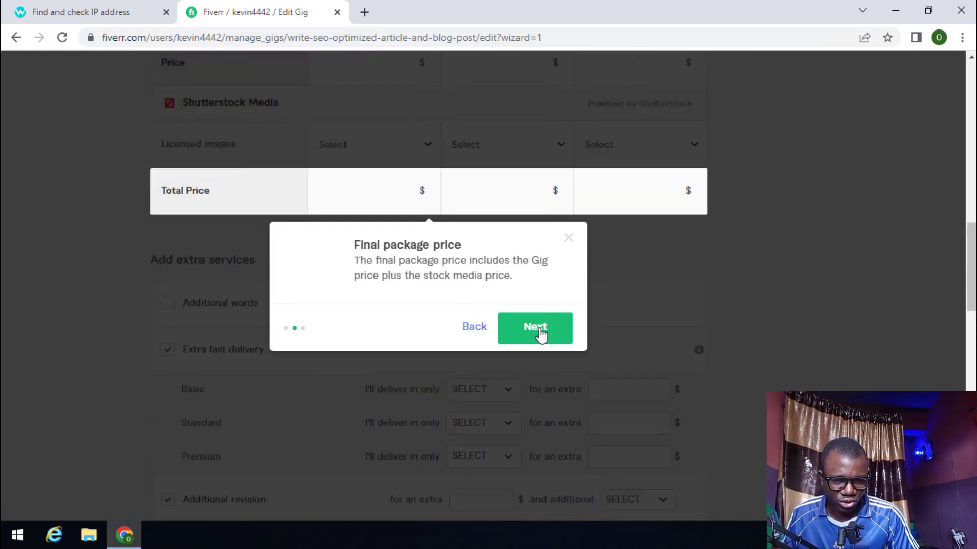
pyautogui.click(540, 332)
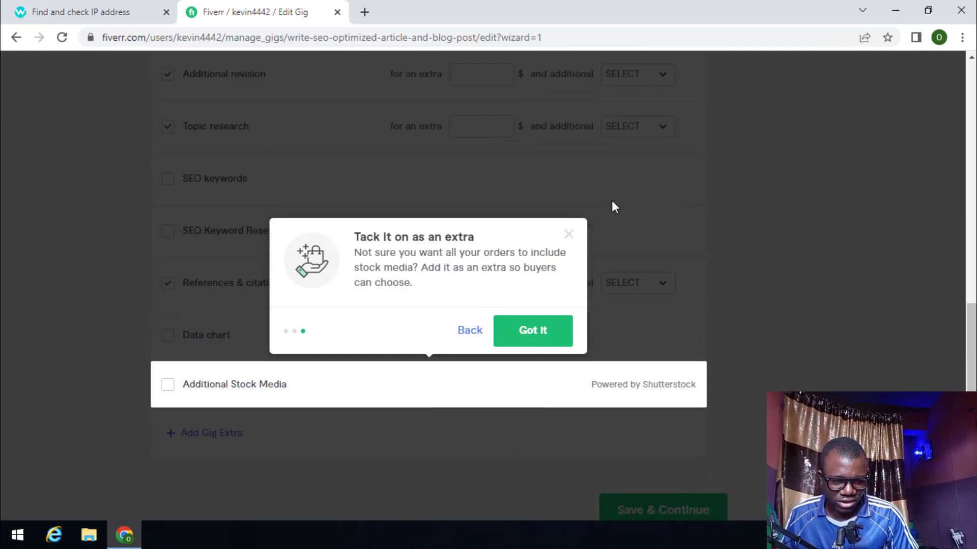
pyautogui.click(558, 340)
# - Name the Basic package "BASIC" by copying its column heading into the package name
pyautogui.scroll(8, 241, 151)
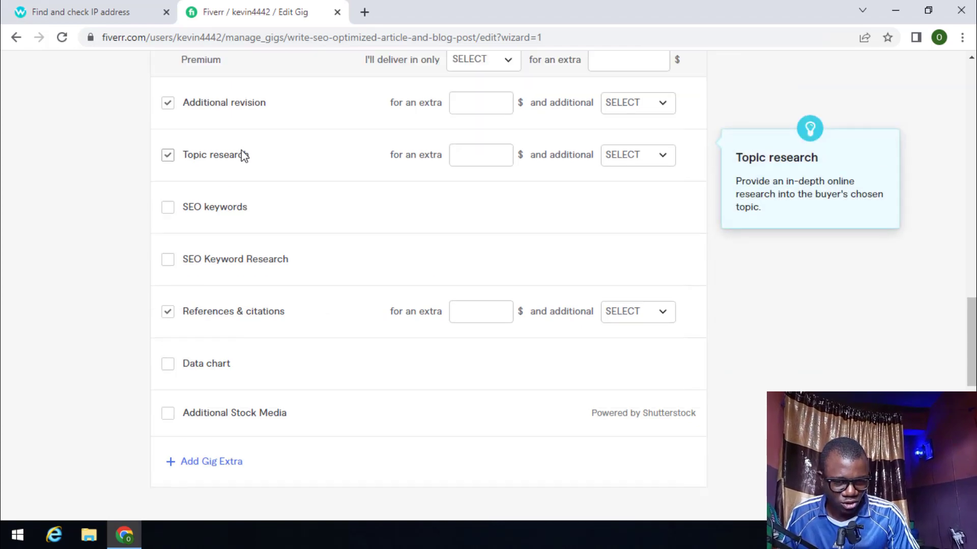
pyautogui.scroll(2, 241, 150)
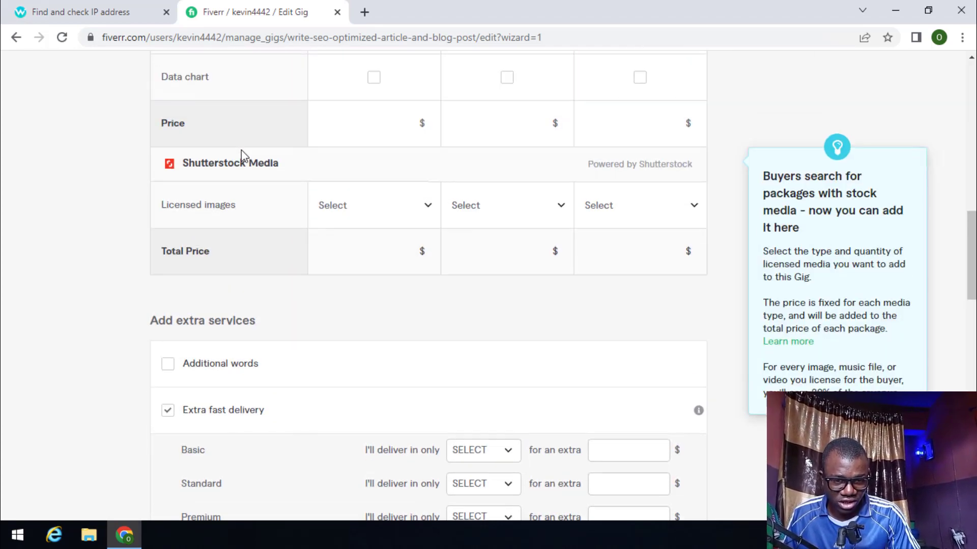
pyautogui.scroll(15, 241, 150)
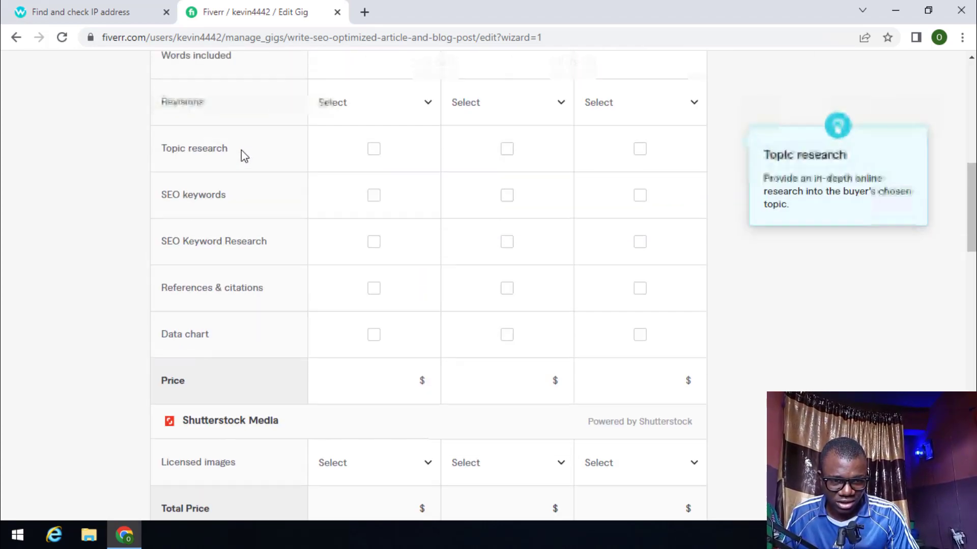
pyautogui.scroll(-2, 241, 151)
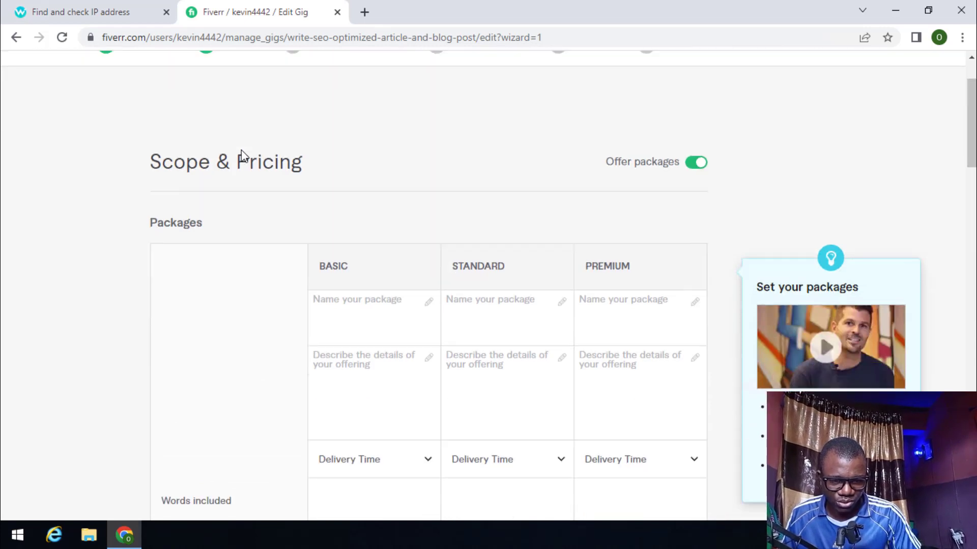
pyautogui.moveTo(350, 266); pyautogui.dragTo(320, 266)
pyautogui.hotkey('ctrl', 'c')
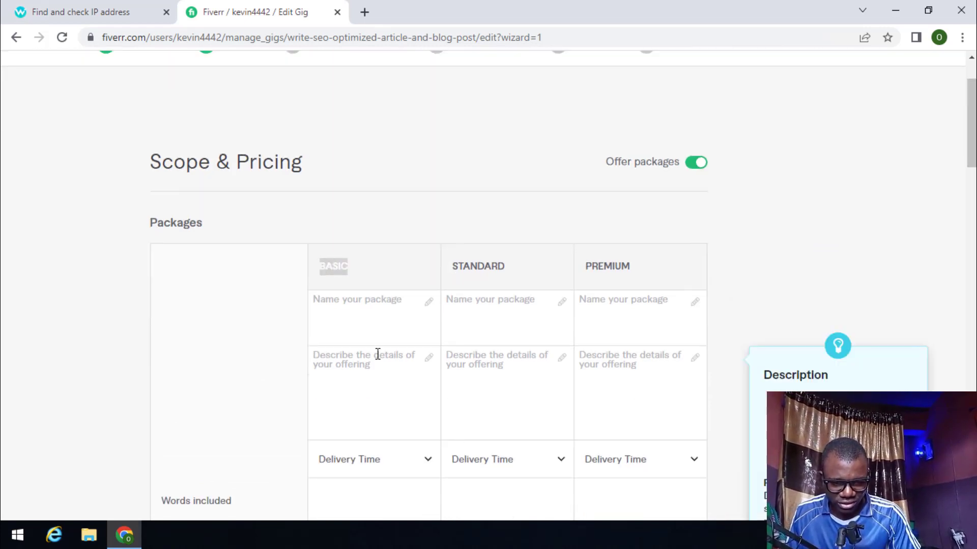
pyautogui.click(353, 297)
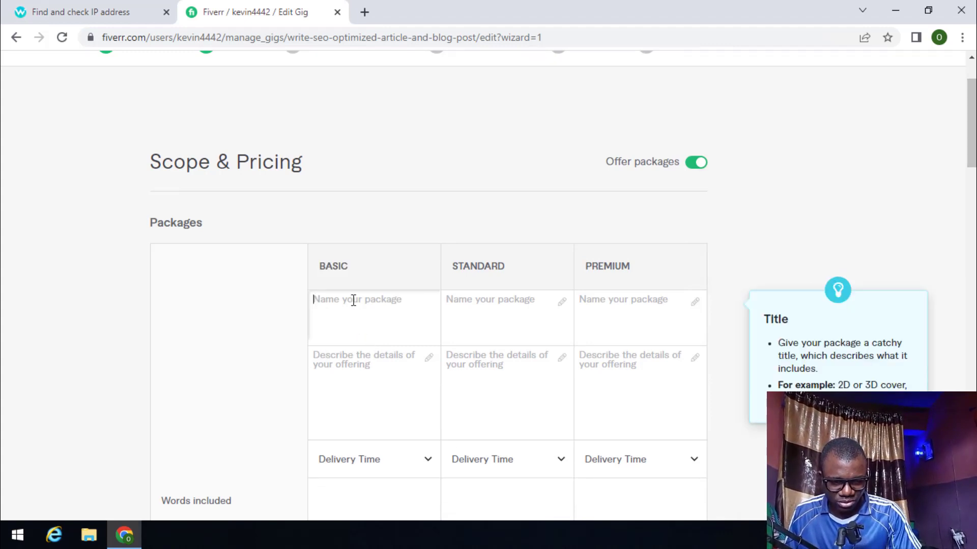
pyautogui.hotkey('ctrl', 'v')
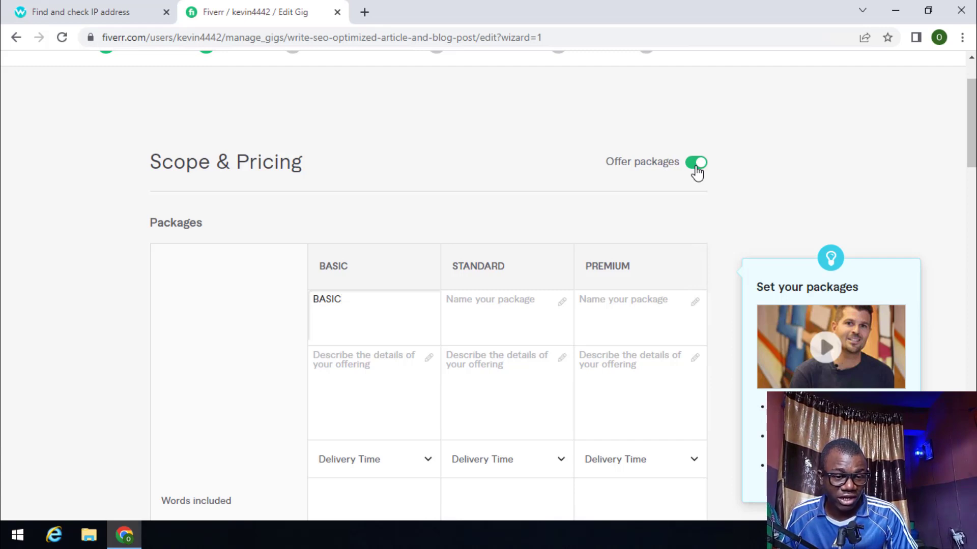
# - Turn off the multi-package offer and describe the Basic package as "i will write 1000 words seo optimize article"
pyautogui.click(695, 164)
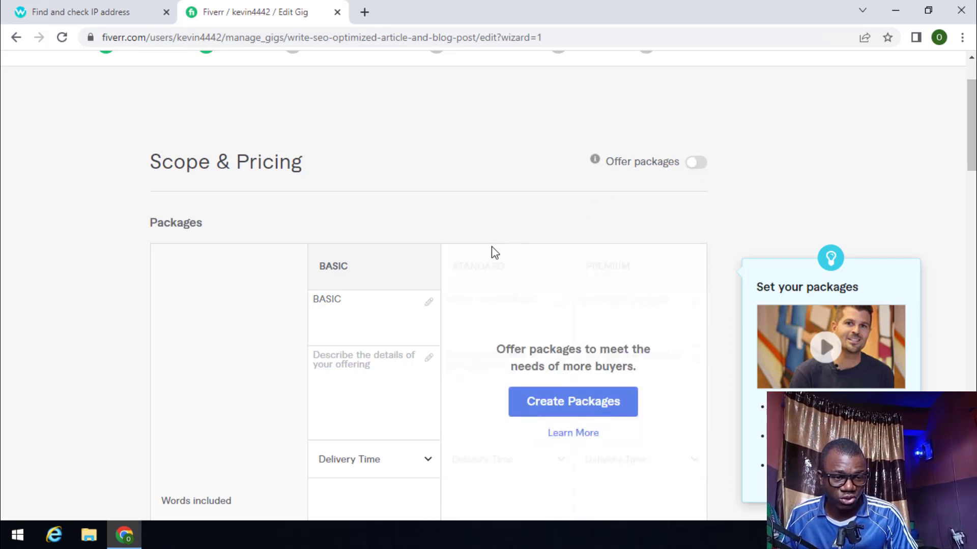
pyautogui.click(343, 305)
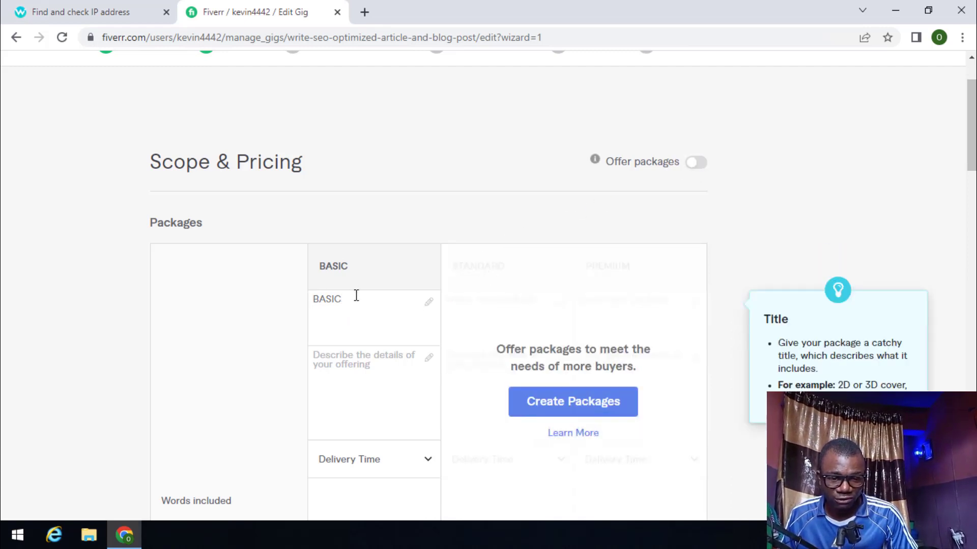
pyautogui.click(359, 362)
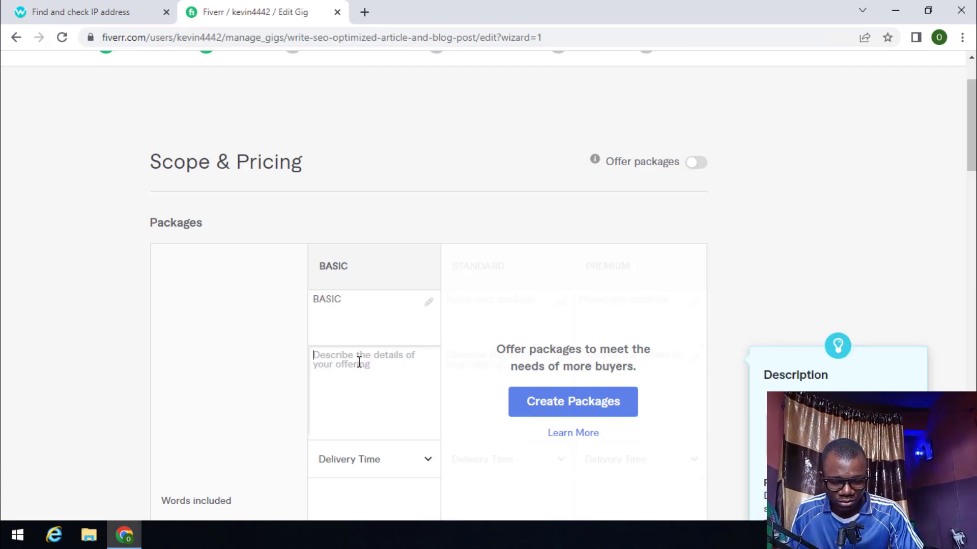
pyautogui.write('i will ')
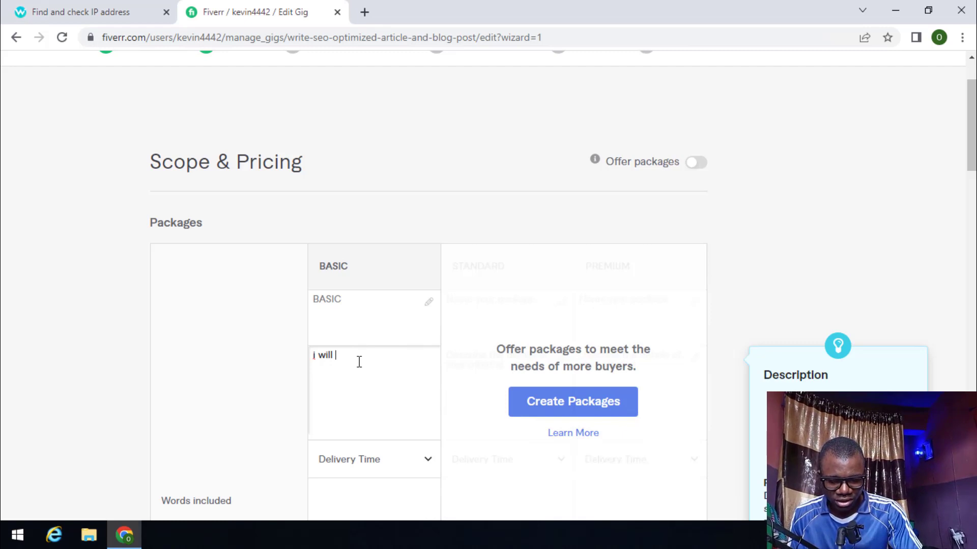
pyautogui.write('write')
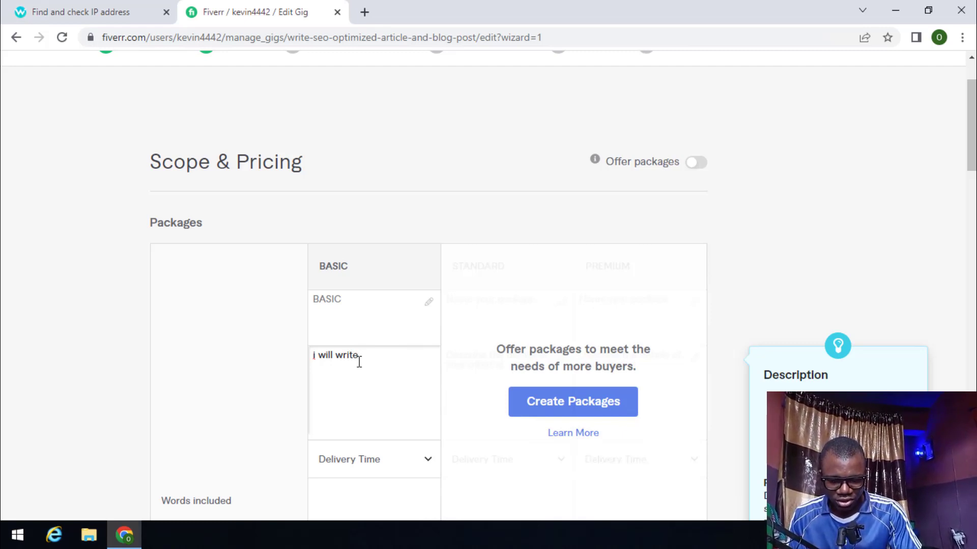
pyautogui.write(' 100')
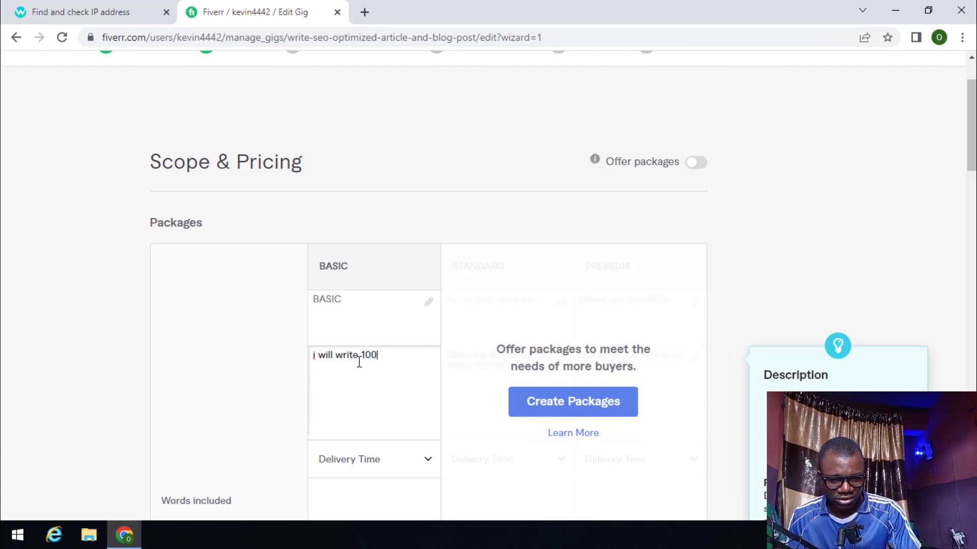
pyautogui.write('0 w')
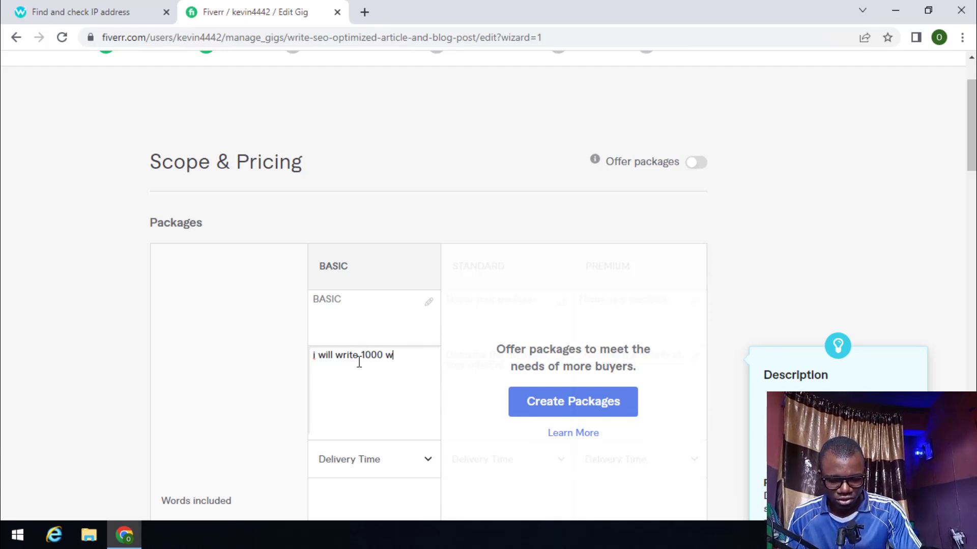
pyautogui.write('ords ')
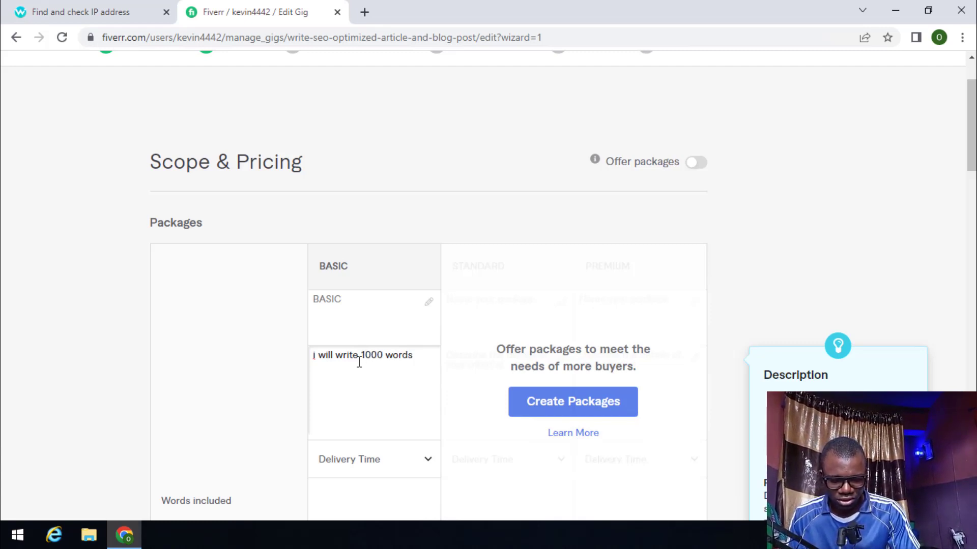
pyautogui.write('seo')
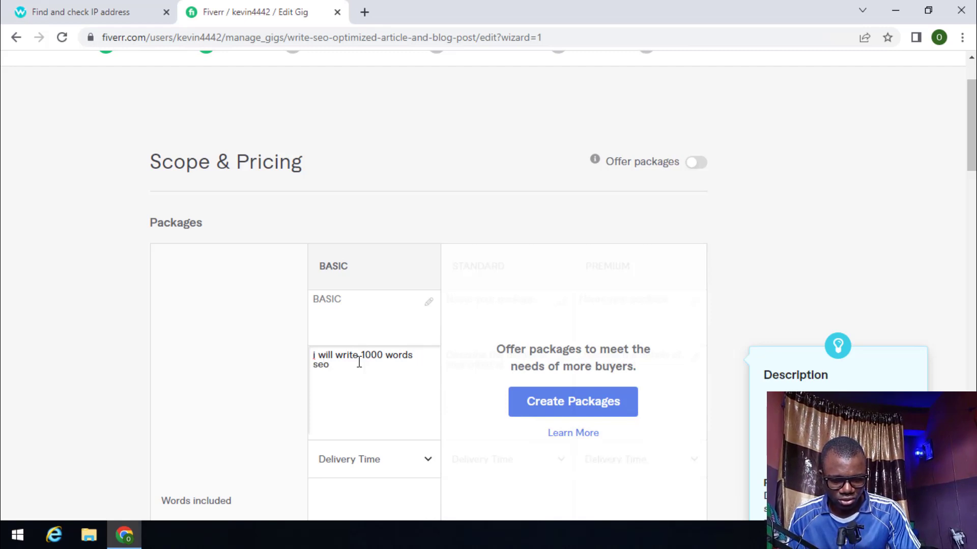
pyautogui.write(' op')
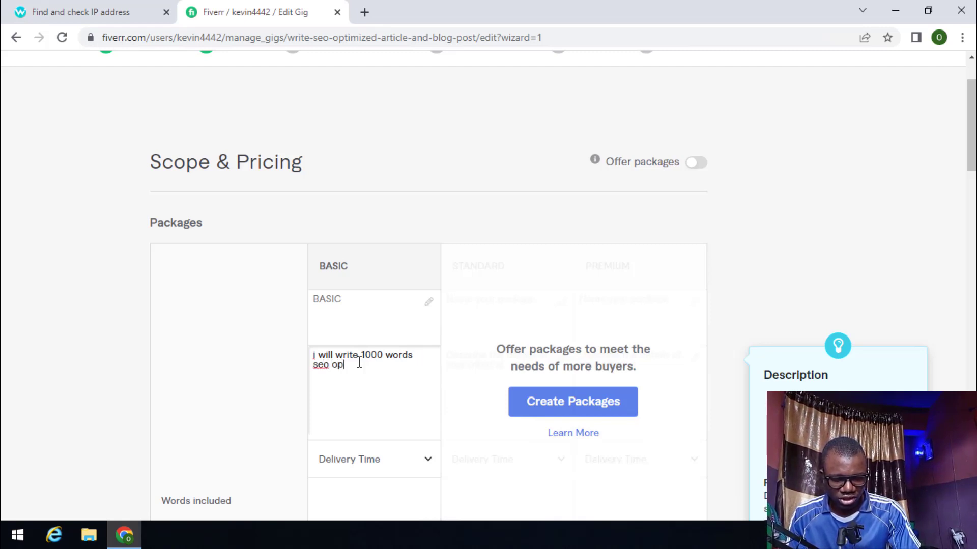
pyautogui.write('timize')
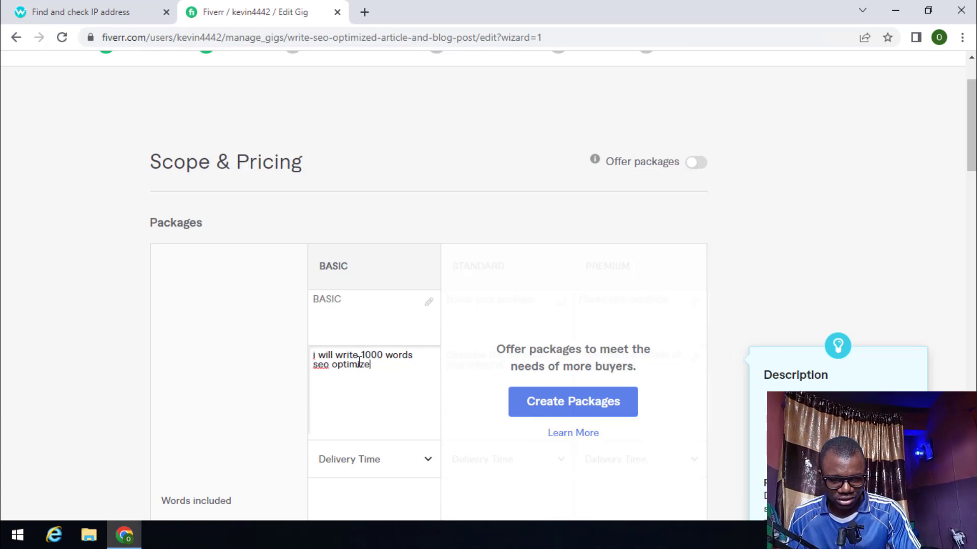
pyautogui.write(' a')
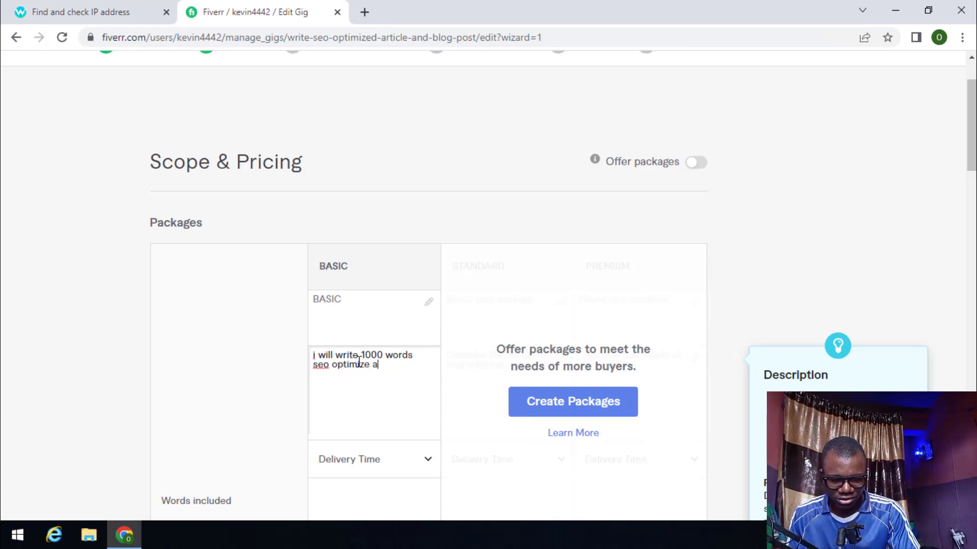
pyautogui.write('rtic')
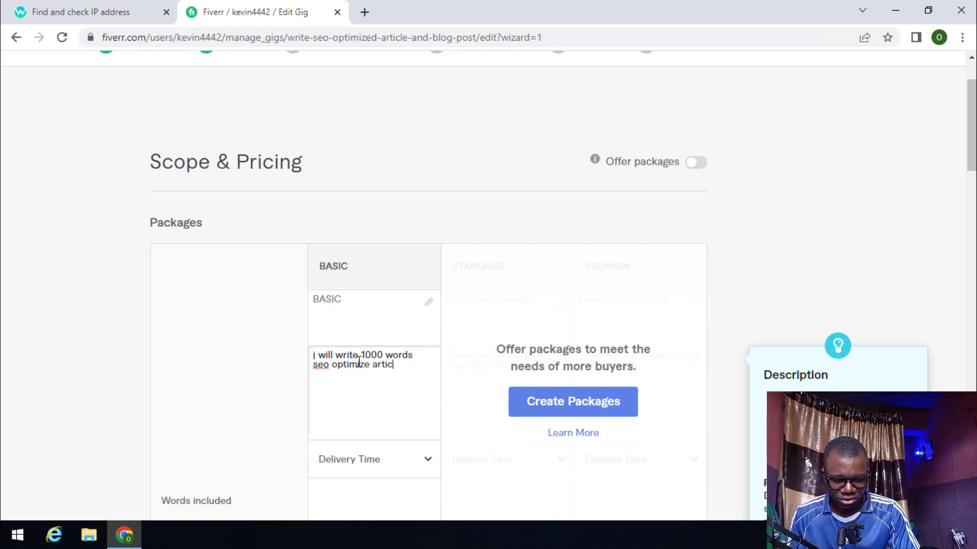
pyautogui.write('lw')
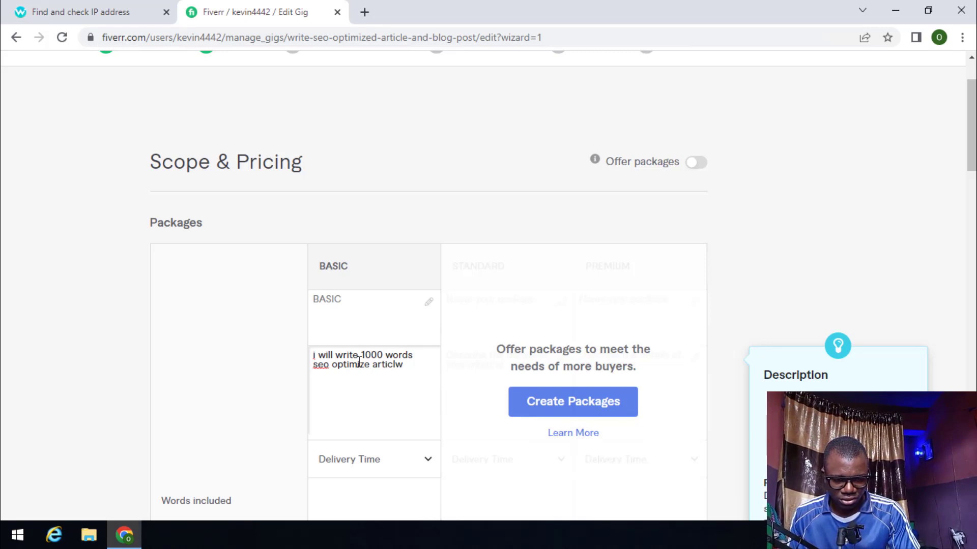
pyautogui.press('BackSpace')
pyautogui.write('e')
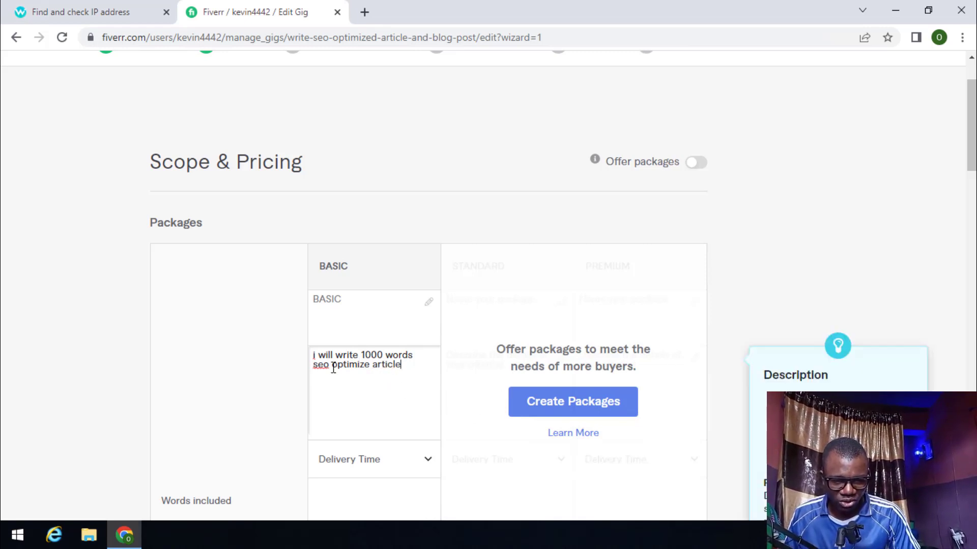
pyautogui.click(255, 353)
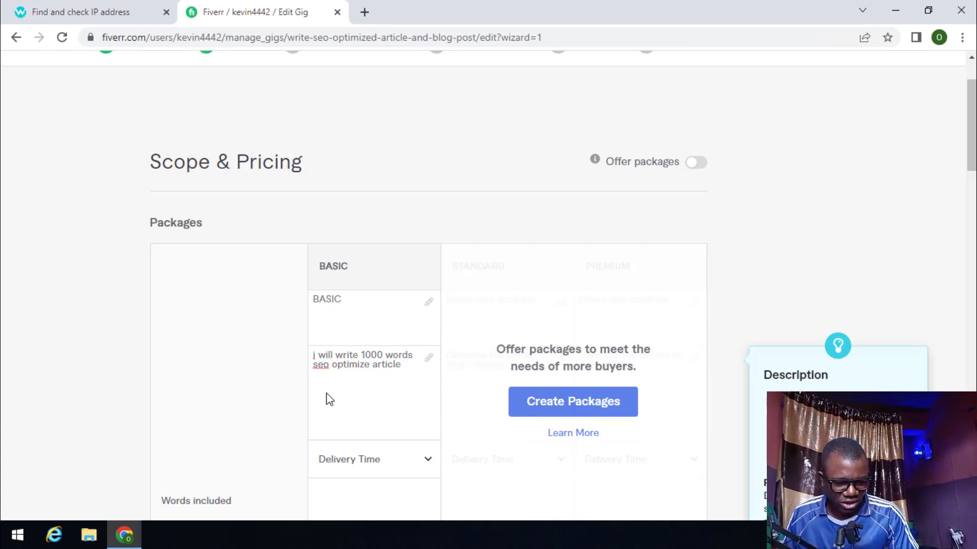
# - Set the Basic package's delivery time to 3 days and its number of revisions to 2
pyautogui.scroll(-1, 330, 400)
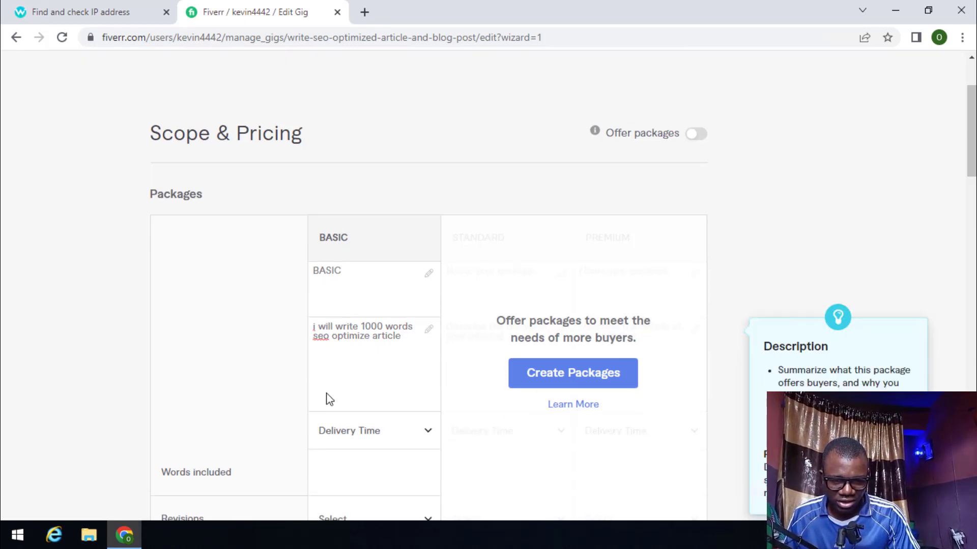
pyautogui.scroll(-2, 330, 400)
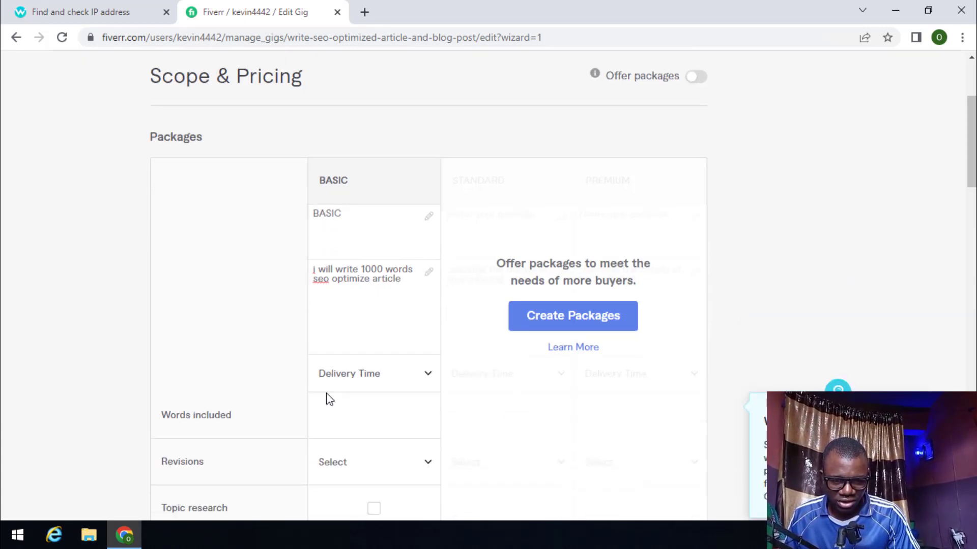
pyautogui.click(410, 389)
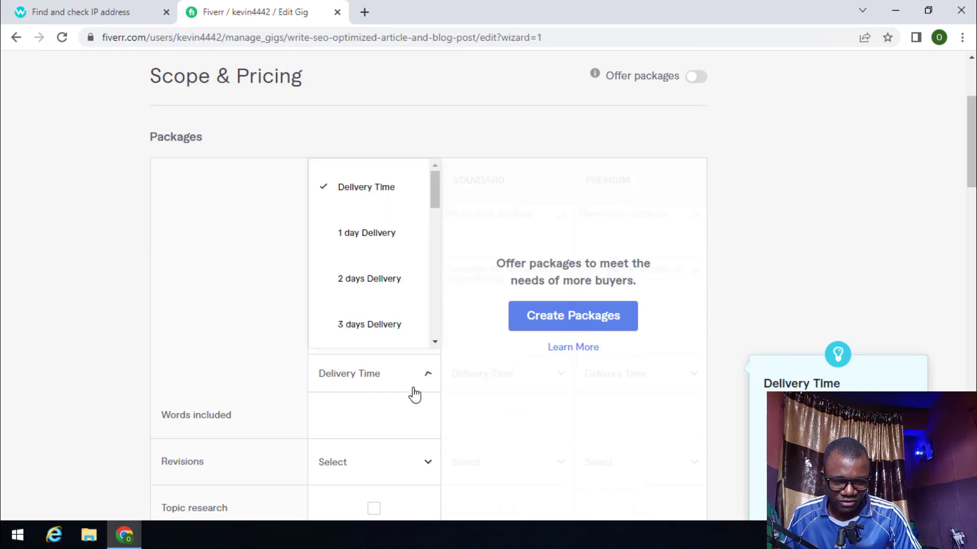
pyautogui.click(361, 328)
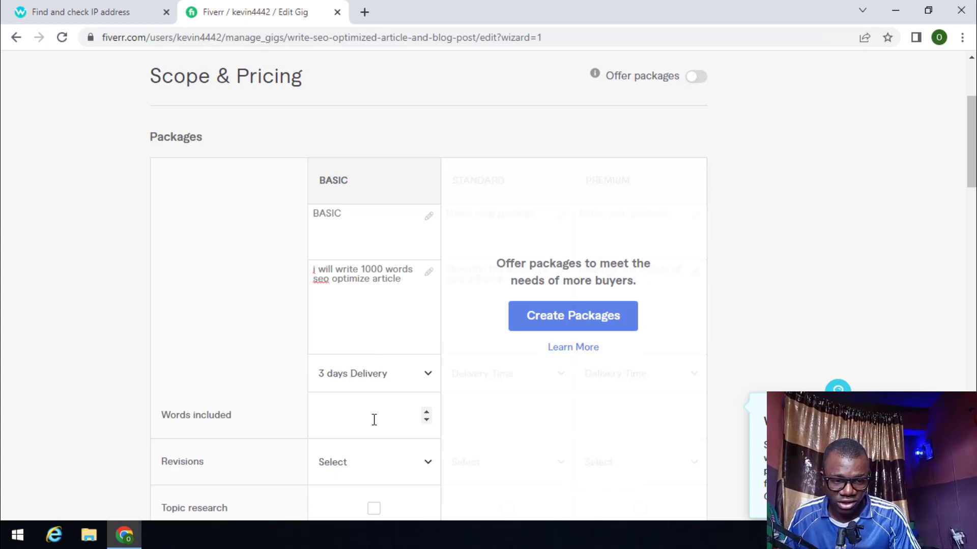
pyautogui.scroll(-2, 374, 419)
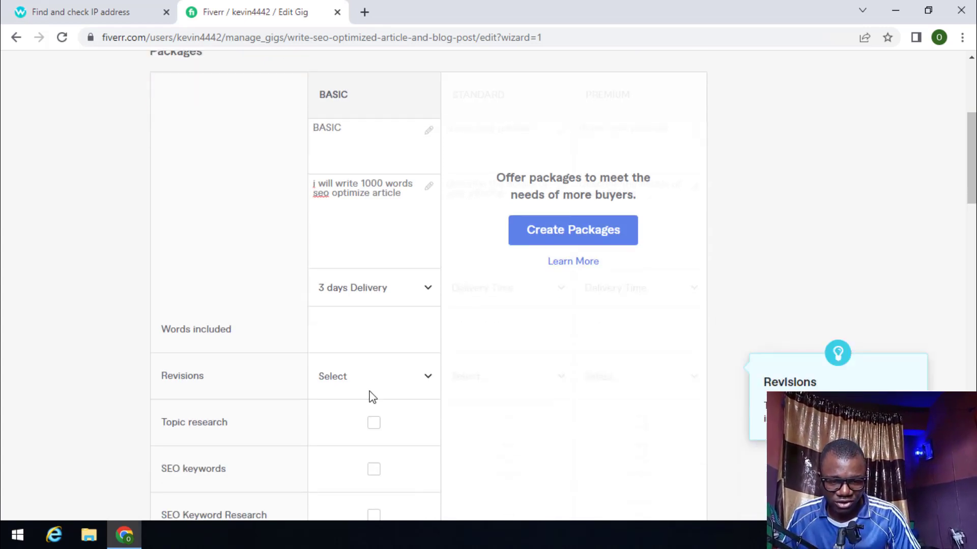
pyautogui.click(369, 395)
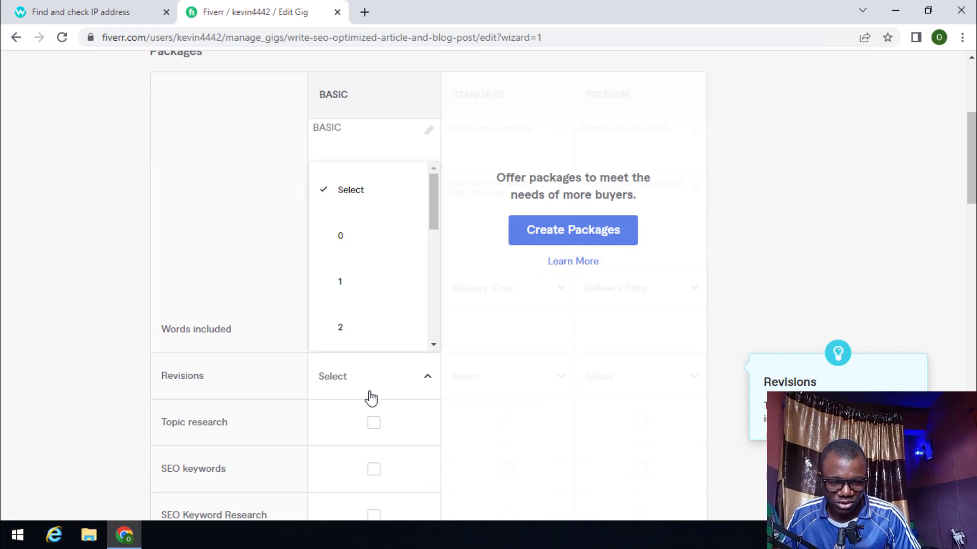
pyautogui.click(340, 333)
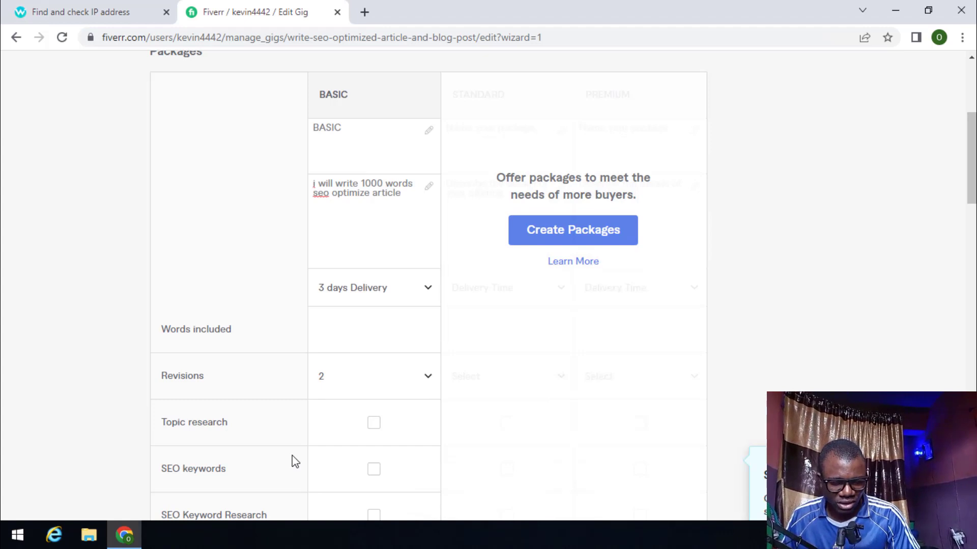
# - Set the Basic package's price to $20, leaving the optional research, keyword, citation and chart features unselected
pyautogui.scroll(-4, 295, 461)
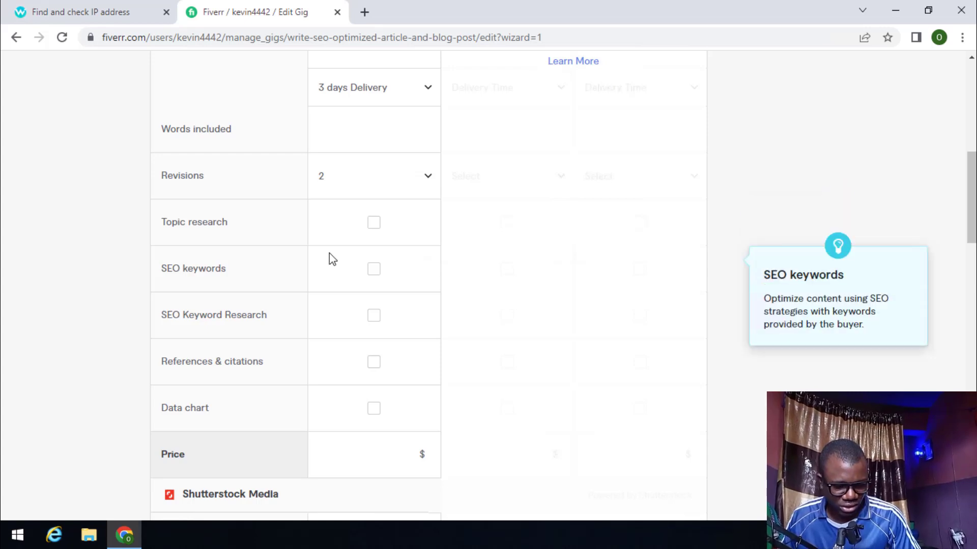
pyautogui.scroll(-2, 328, 253)
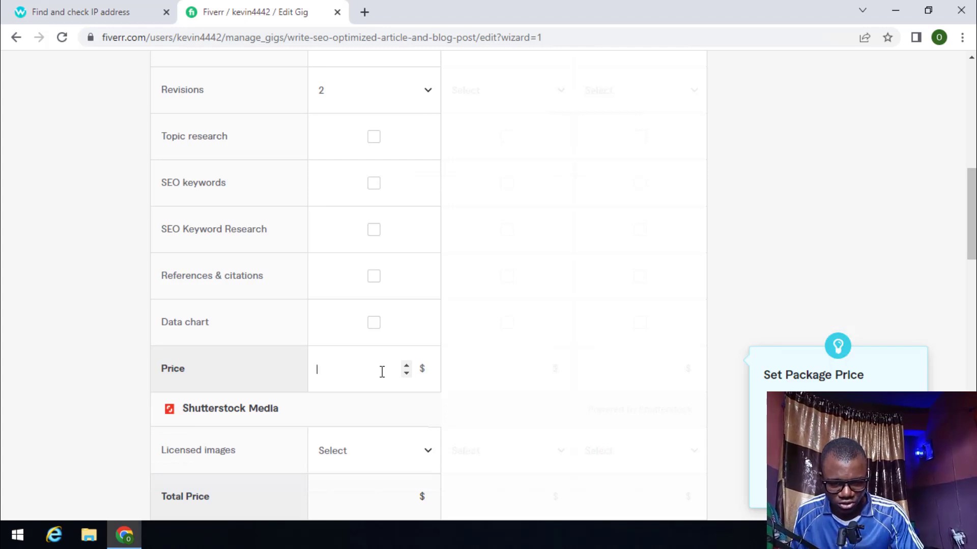
pyautogui.write('20')
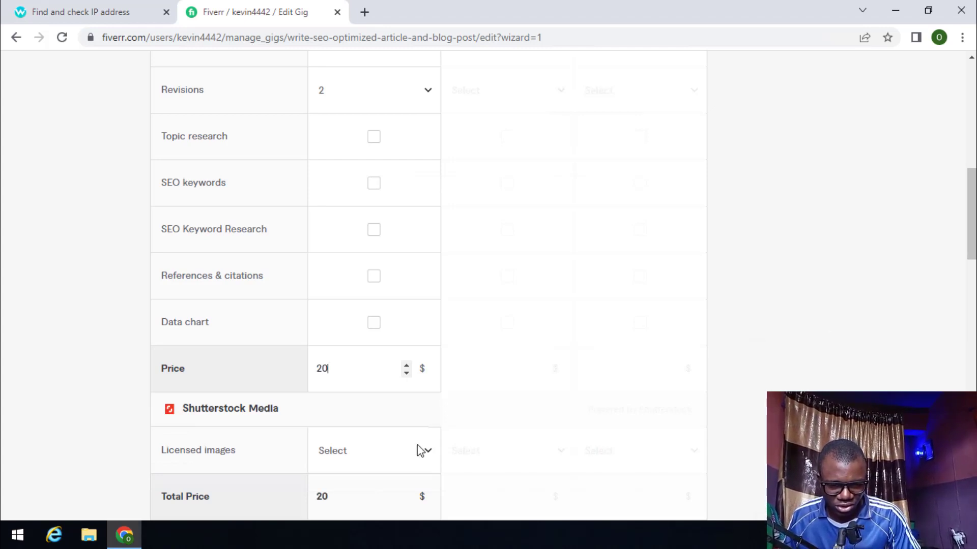
# - Try Basic package prices of $5 and $30, and return the price to $20
pyautogui.press('Down')
pyautogui.press('Down')
pyautogui.press('Down')
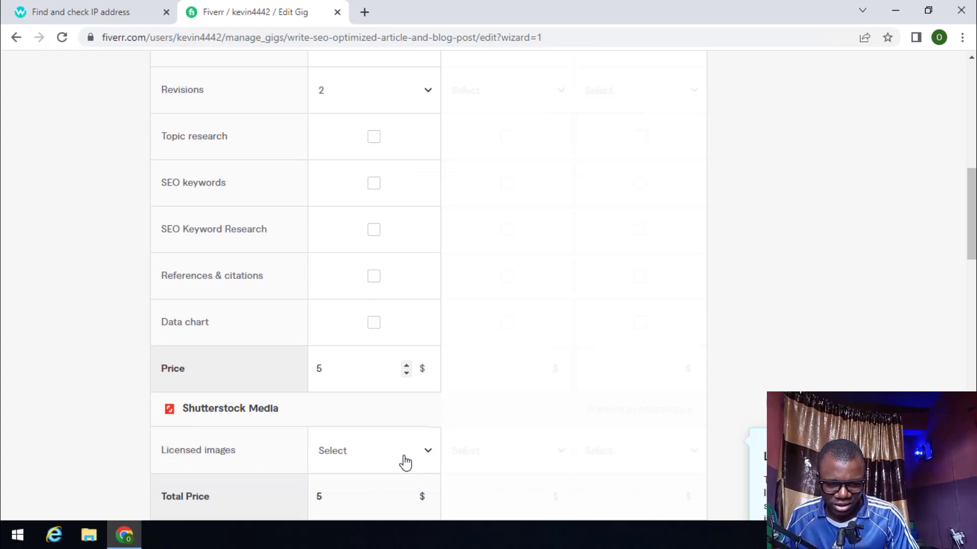
pyautogui.press('Up')
pyautogui.press('Up')
pyautogui.press('Up')
pyautogui.press('Up')
pyautogui.press('Up')
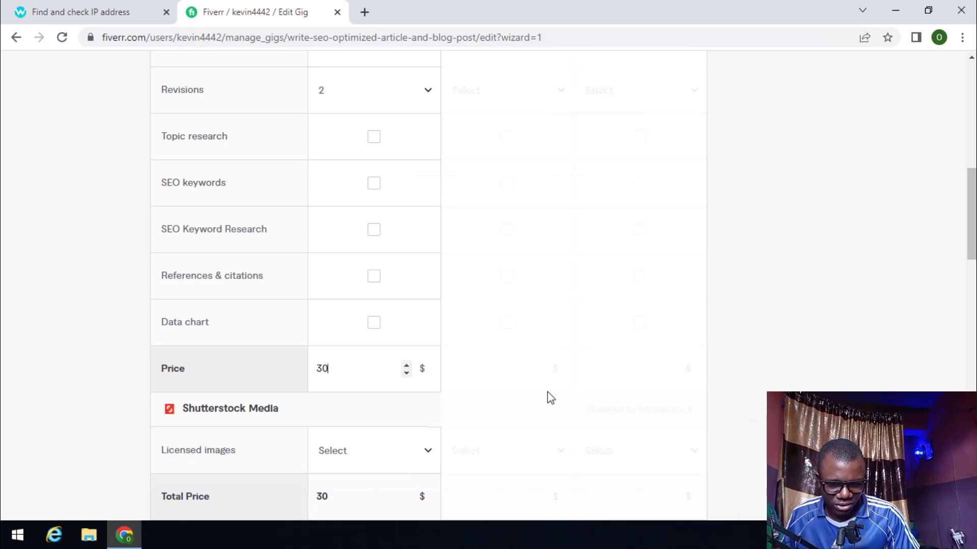
pyautogui.press('Down')
pyautogui.press('Up')
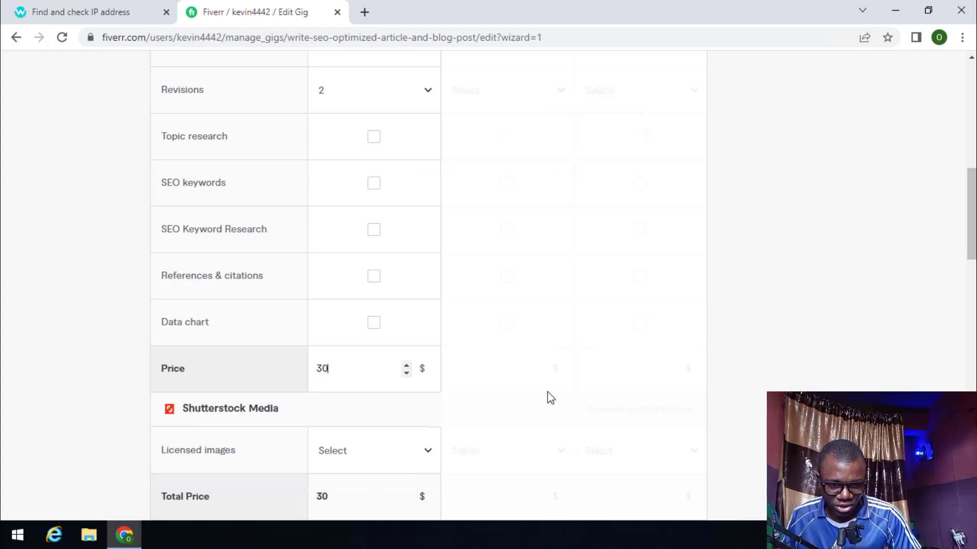
pyautogui.press('Down')
pyautogui.press('Down')
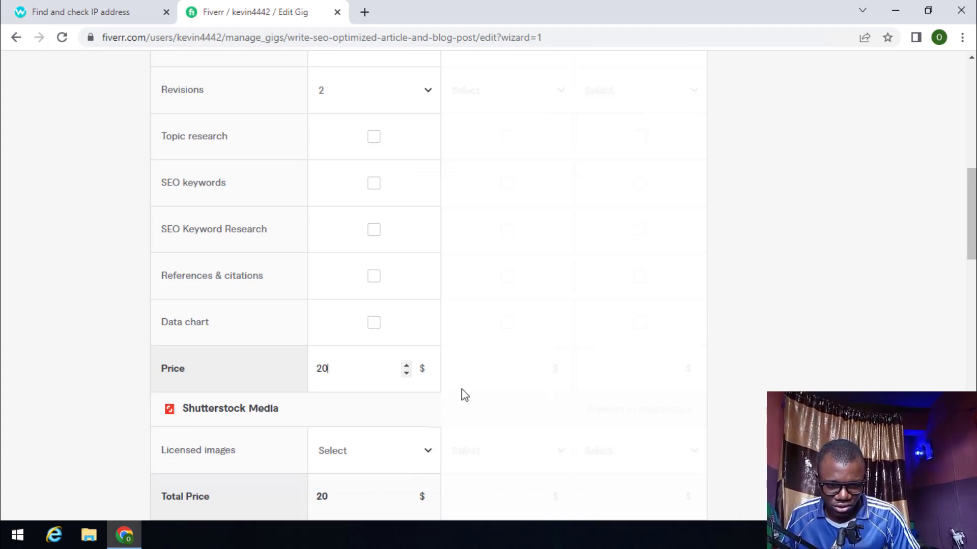
pyautogui.click(506, 413)
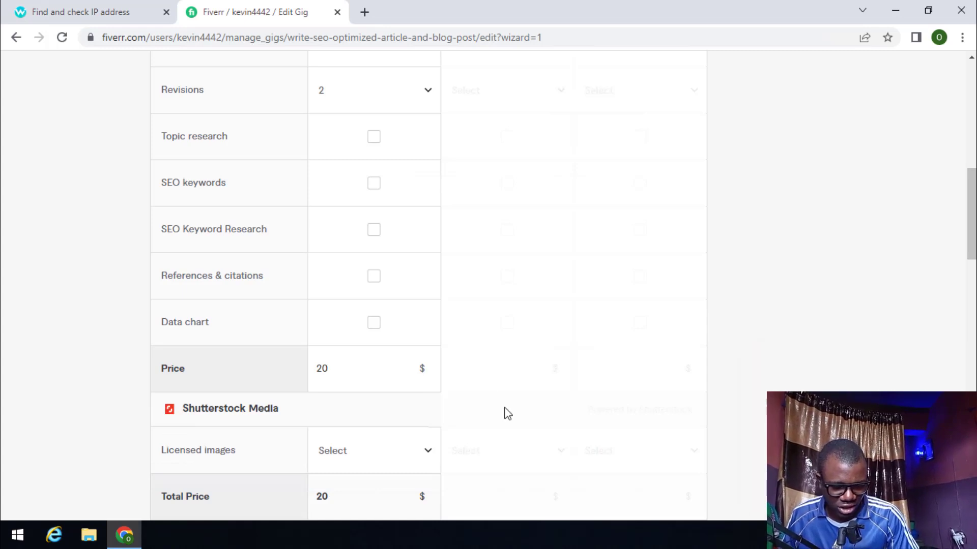
# - Remove Extra fast delivery from the gig's extra services
pyautogui.scroll(-4, 507, 414)
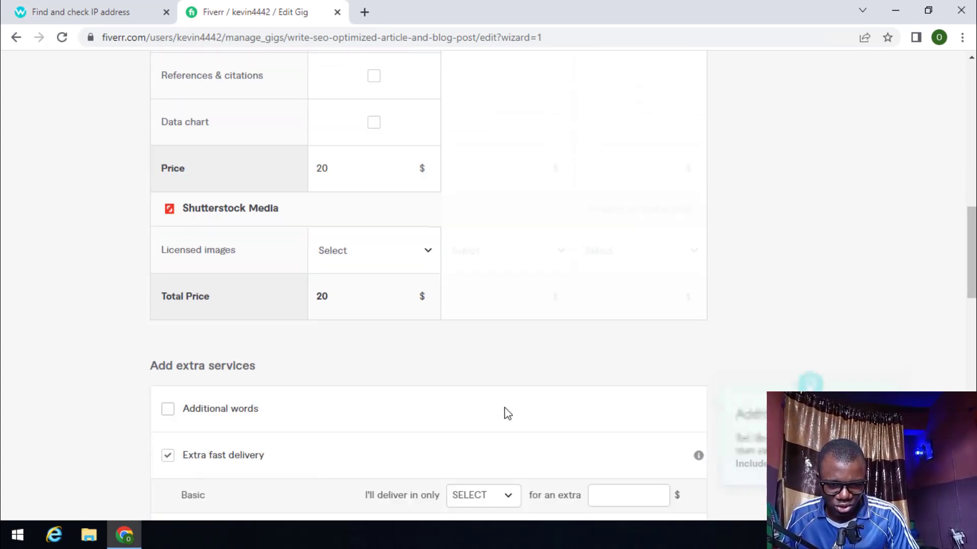
pyautogui.scroll(-1, 263, 298)
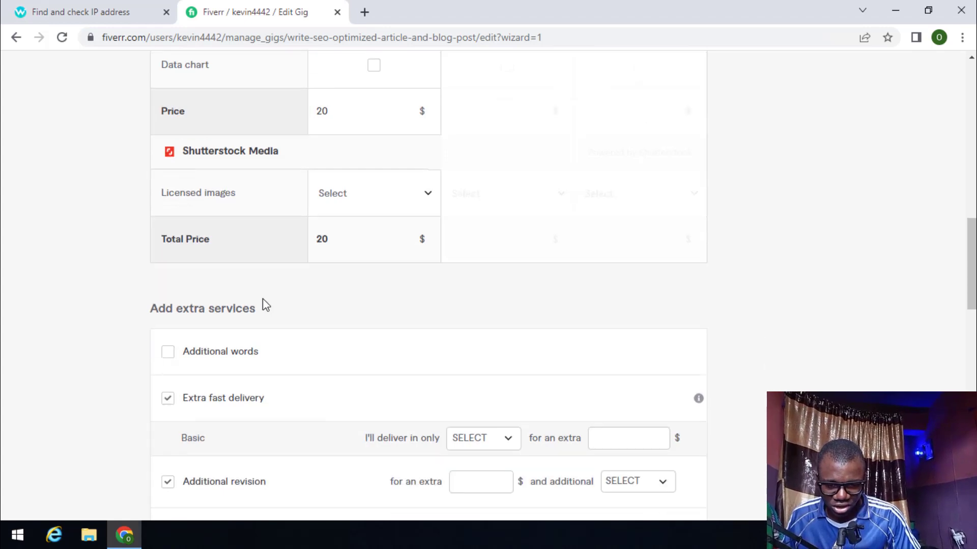
pyautogui.click(168, 399)
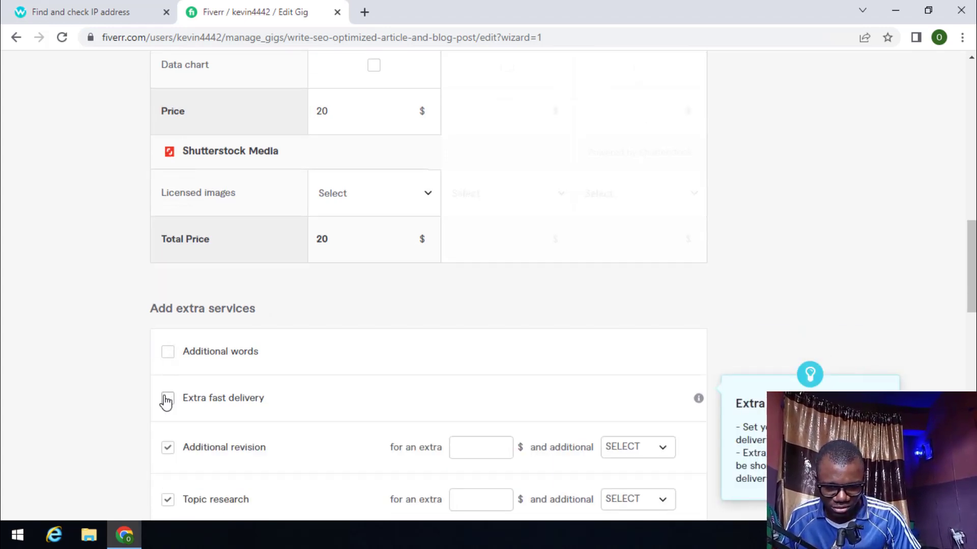
pyautogui.scroll(-2, 166, 402)
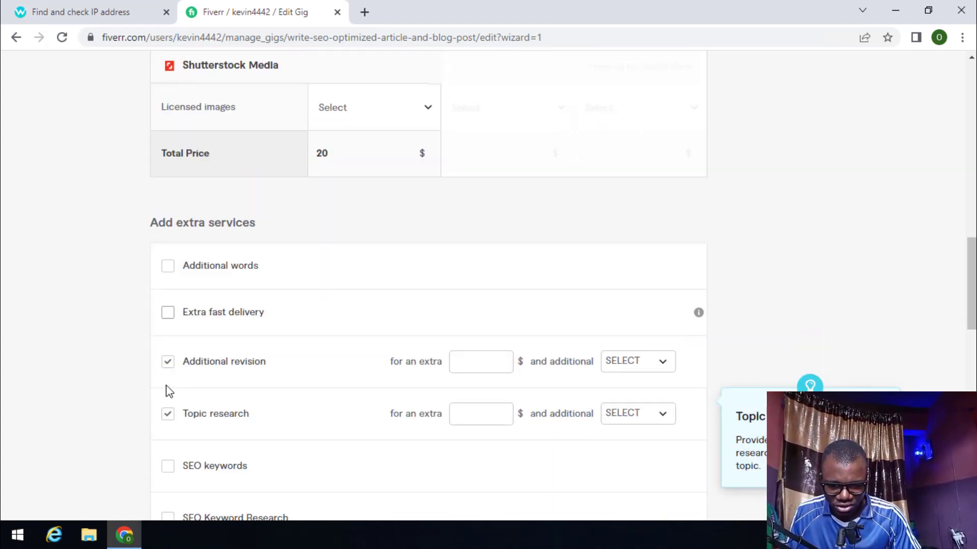
# - Remove Additional revision, Topic research and References & citations from the extra services, and save the pricing to continue to the description
pyautogui.click(168, 369)
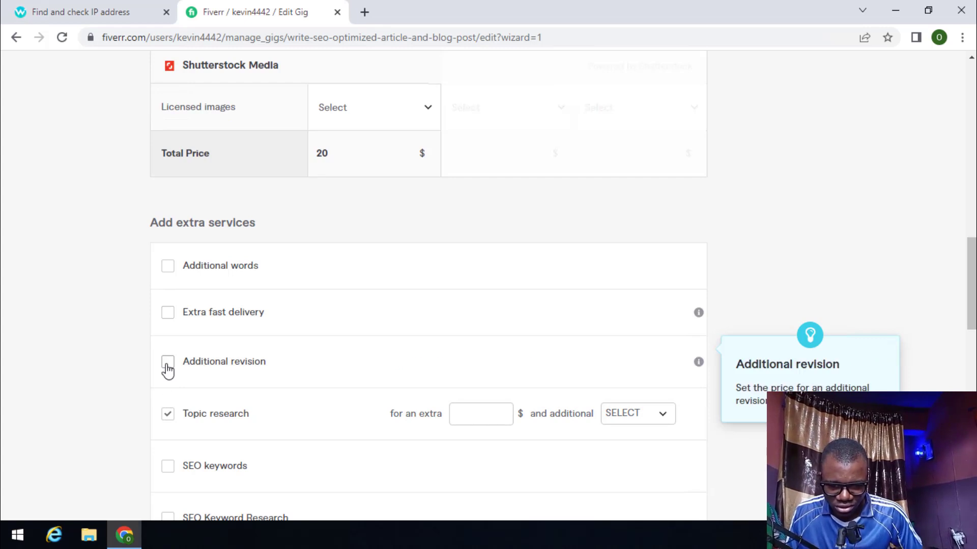
pyautogui.scroll(-1, 166, 370)
pyautogui.scroll(-1, 163, 378)
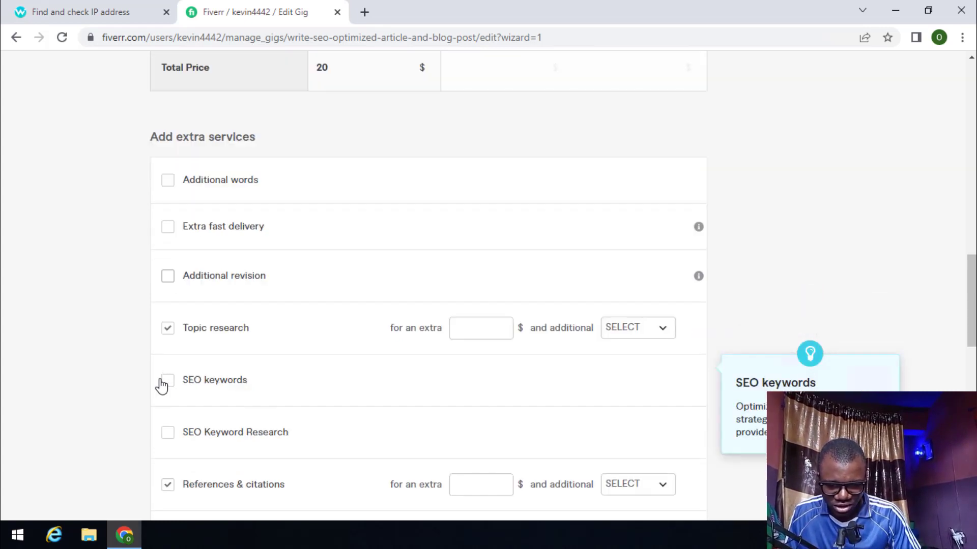
pyautogui.click(167, 327)
pyautogui.click(171, 486)
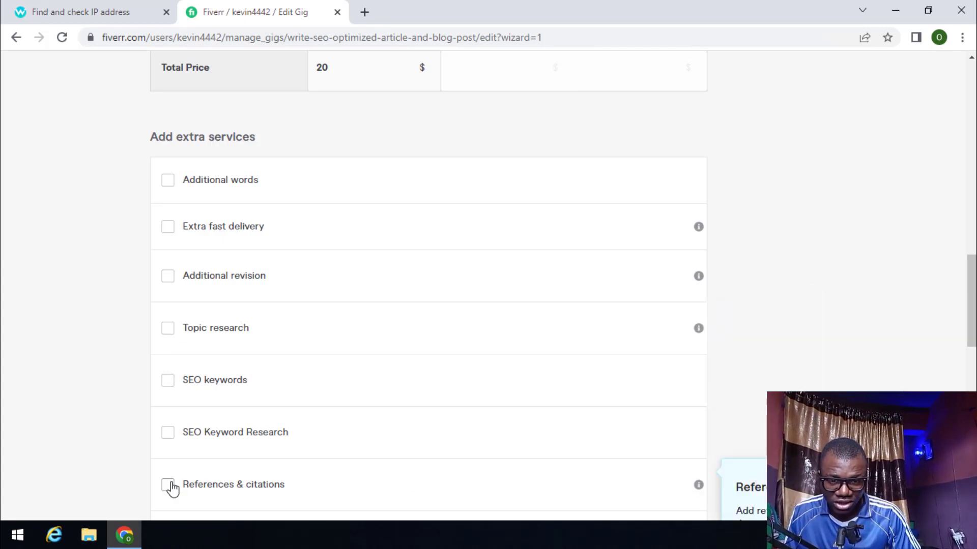
pyautogui.scroll(-4, 171, 487)
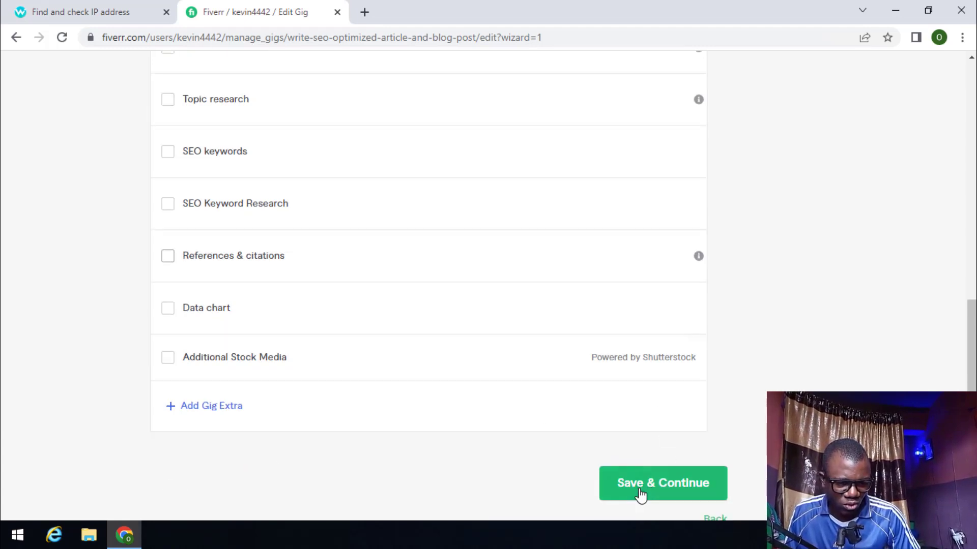
pyautogui.click(639, 493)
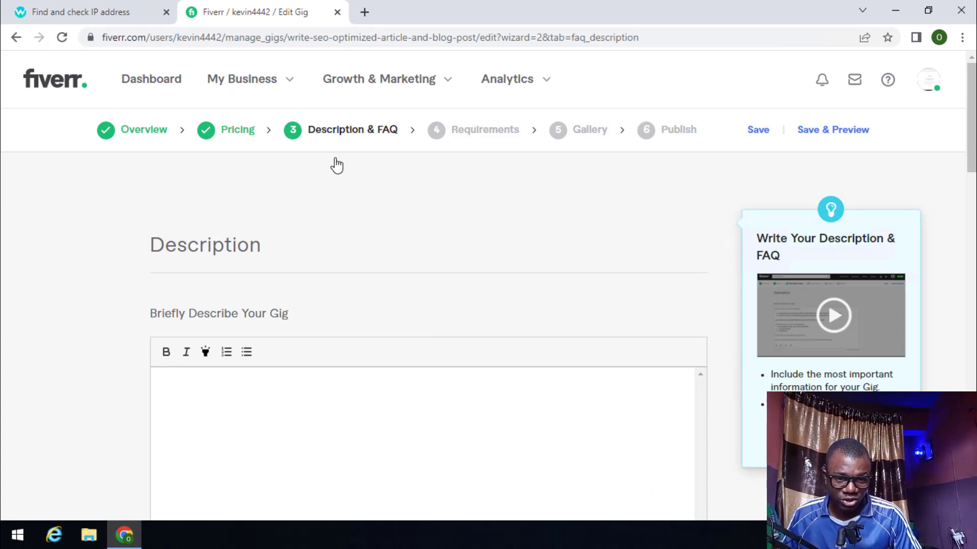
# - Start the gig description with "i will write SEO optimized article and blogpost, 1000 words content"
pyautogui.click(247, 395)
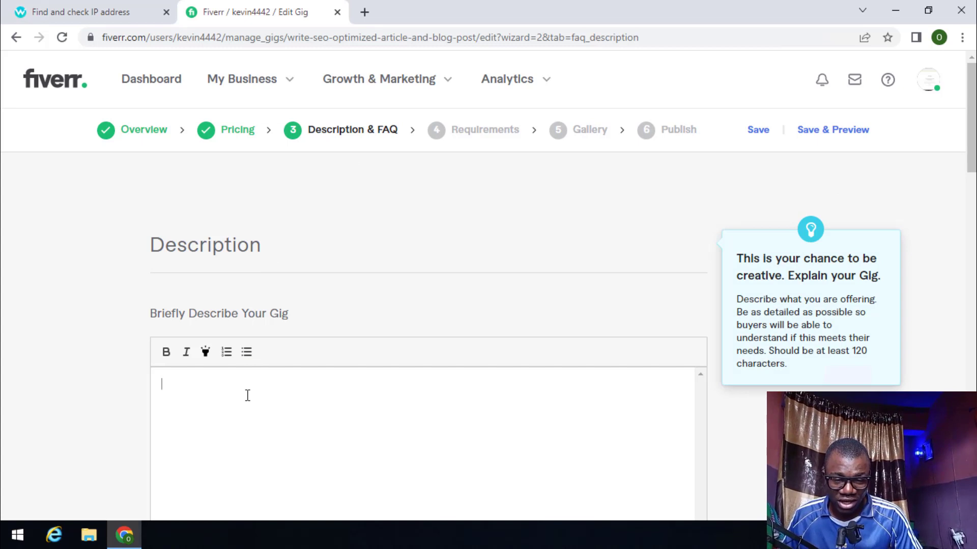
pyautogui.write('i')
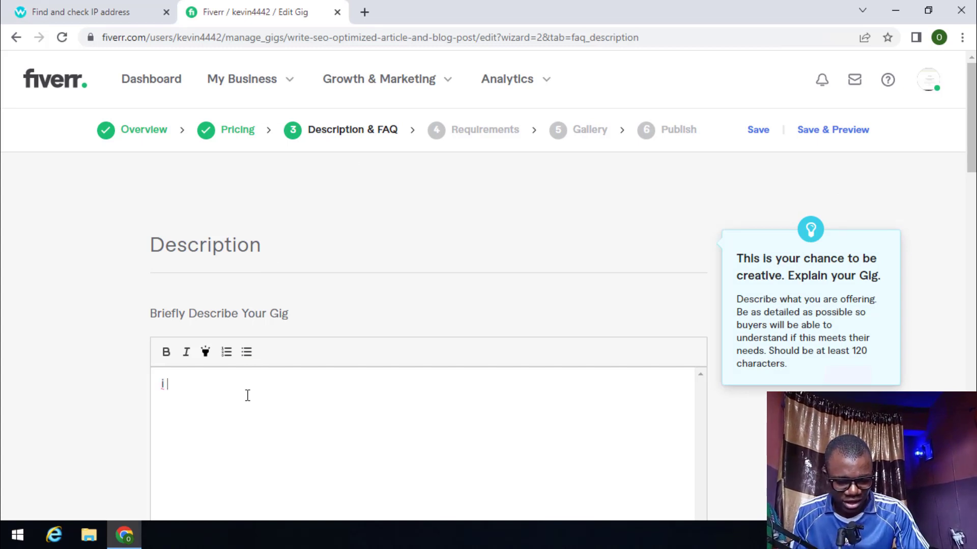
pyautogui.write(' will wr')
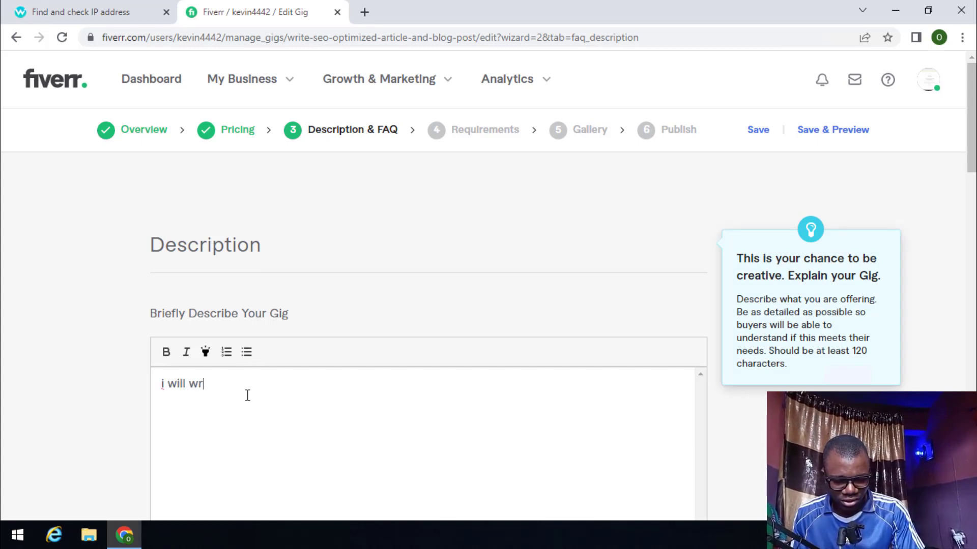
pyautogui.write('ite ')
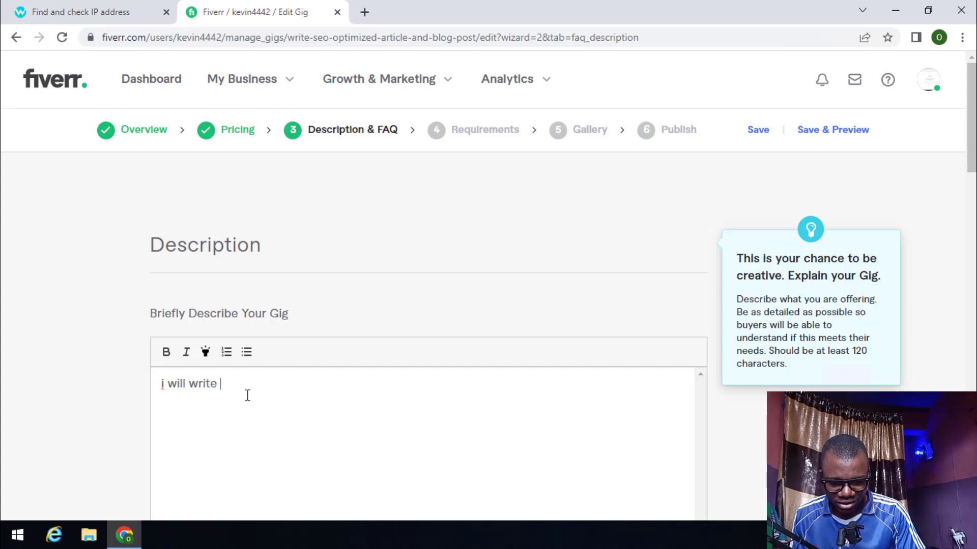
pyautogui.write('seo')
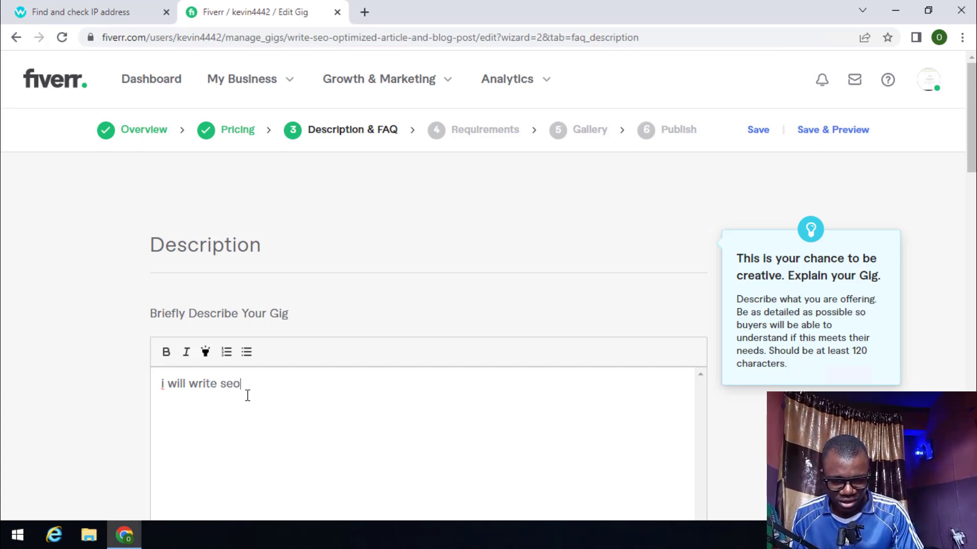
pyautogui.press('BackSpace')
pyautogui.press('BackSpace')
pyautogui.press('BackSpace')
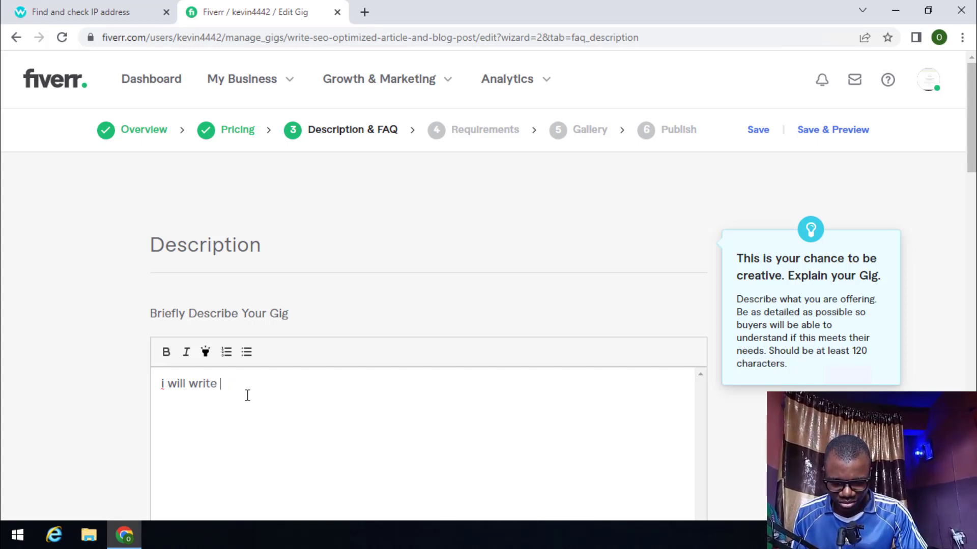
pyautogui.write('SE')
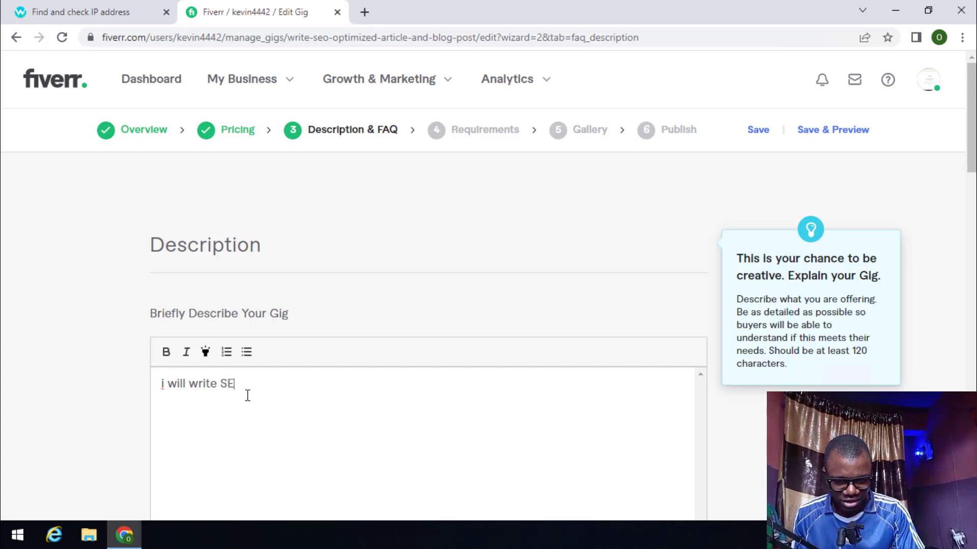
pyautogui.write('O opti')
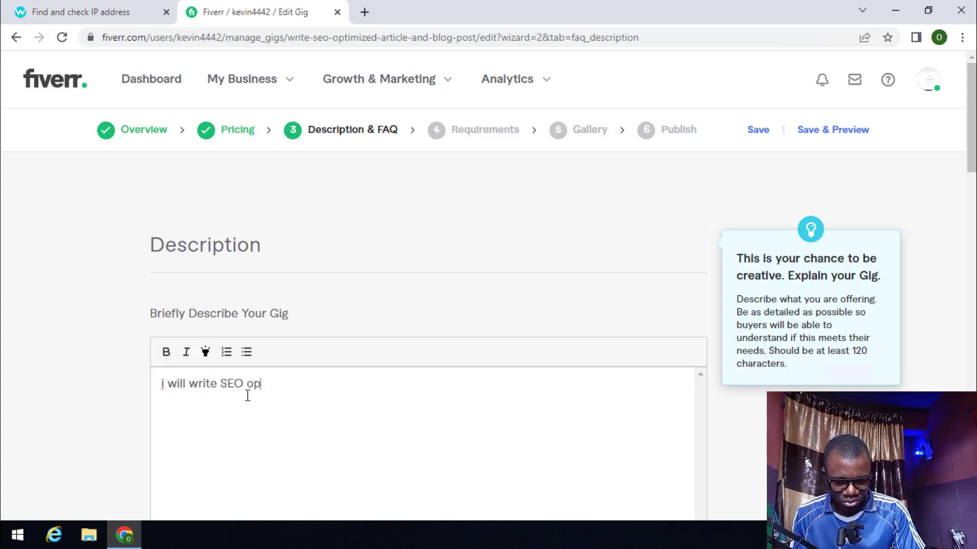
pyautogui.write('ized')
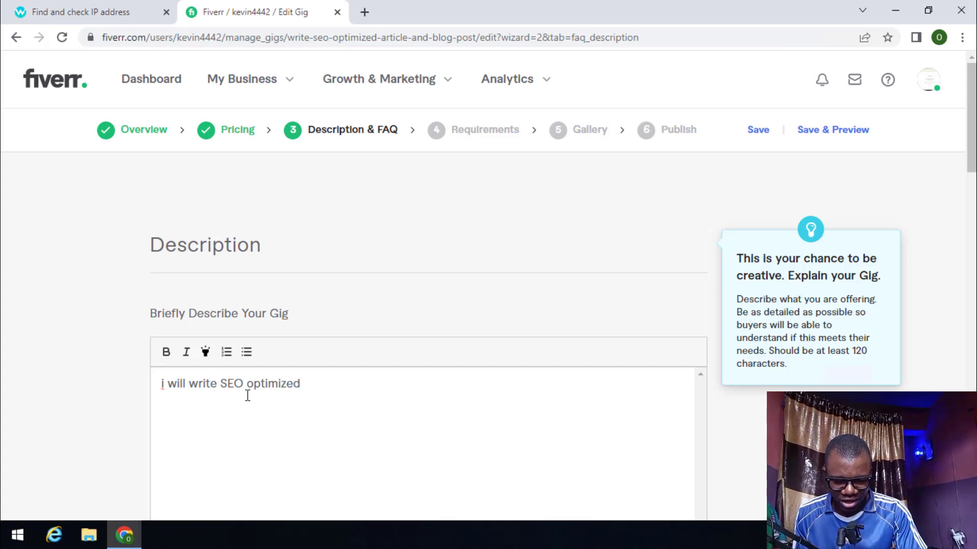
pyautogui.write(' article and ')
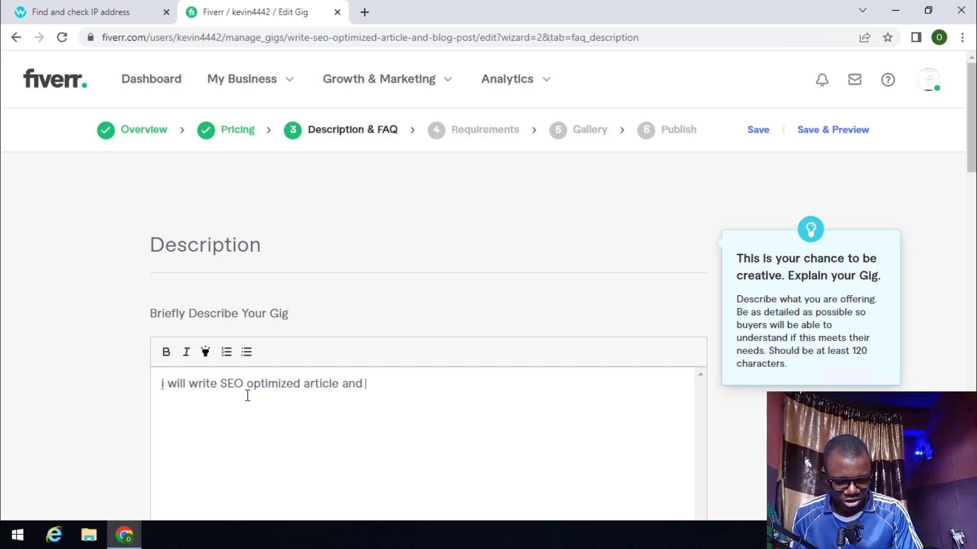
pyautogui.write('blogpost, ')
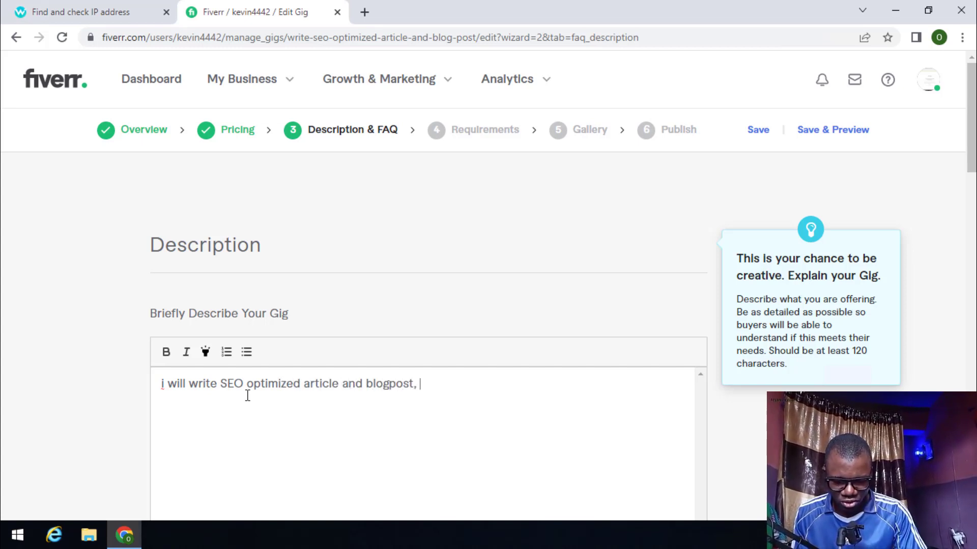
pyautogui.write('1000 words')
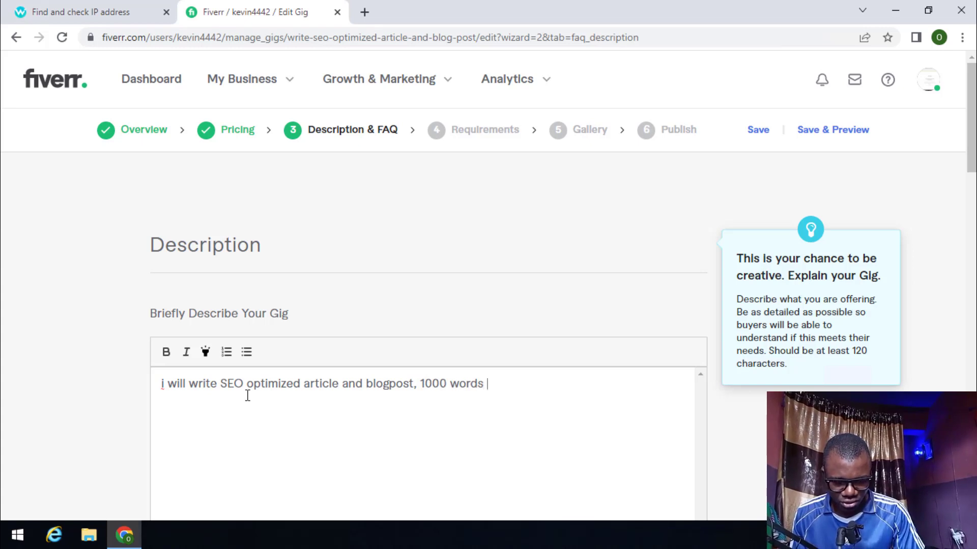
pyautogui.write(' content')
# - Extend the gig description with "fully otimized that will rank on google search results"
pyautogui.scroll(-4, 539, 155)
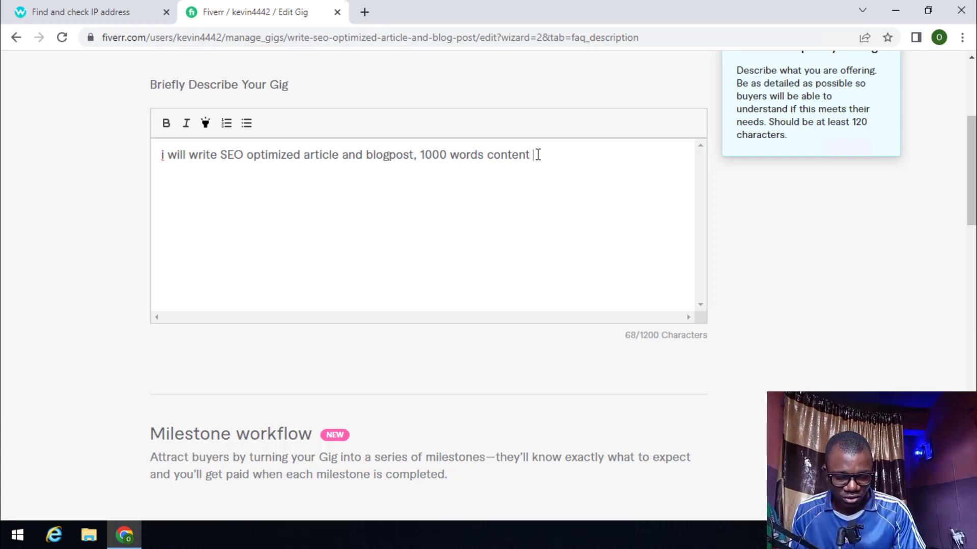
pyautogui.write('ully ')
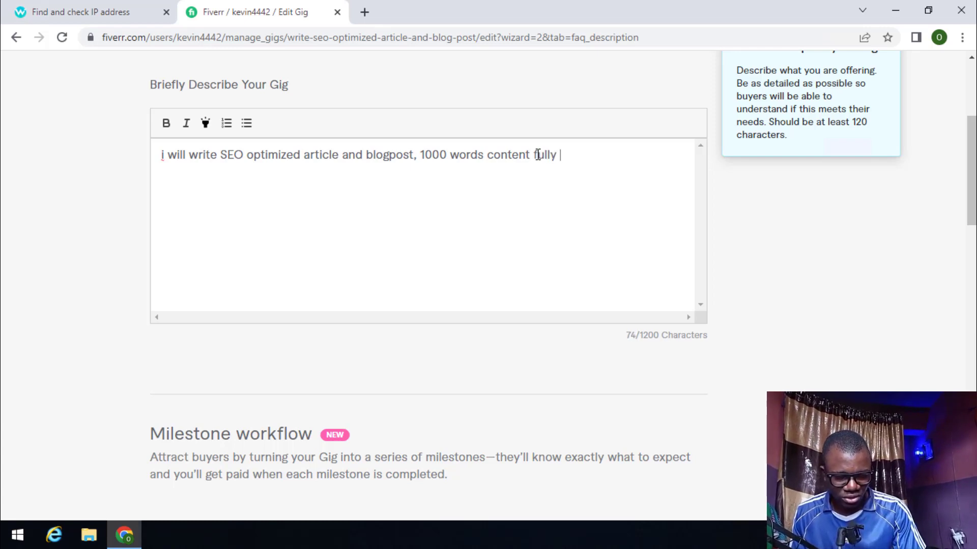
pyautogui.write('otim')
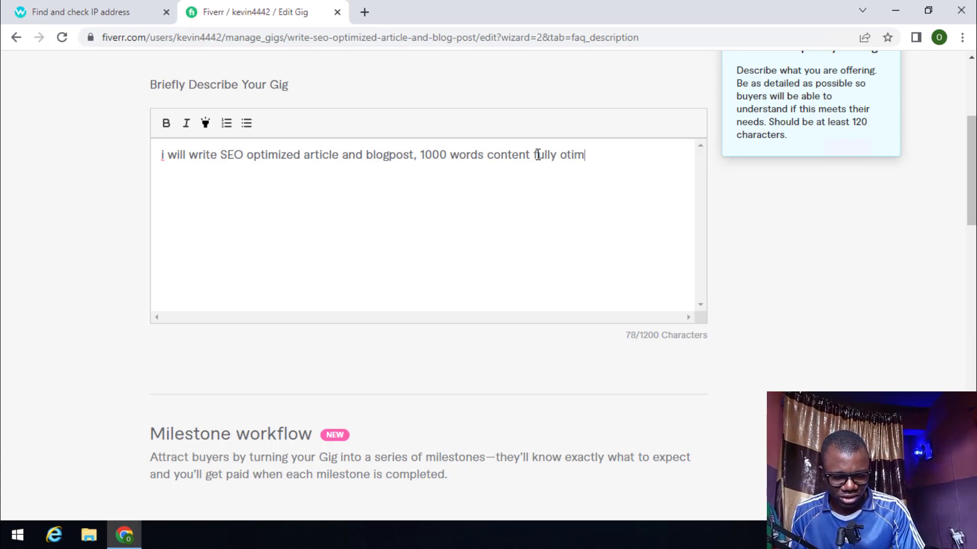
pyautogui.write('ize')
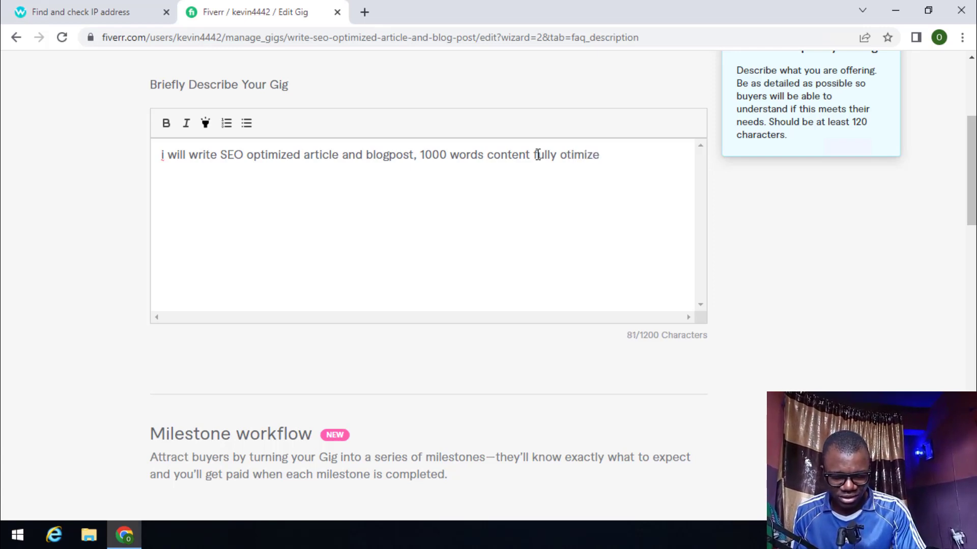
pyautogui.write('d')
pyautogui.write(' that ')
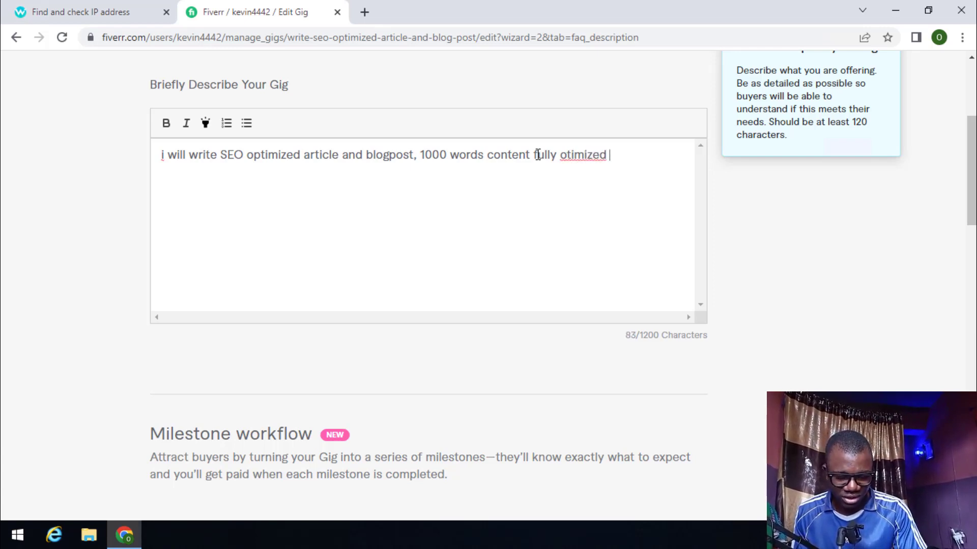
pyautogui.write('will ')
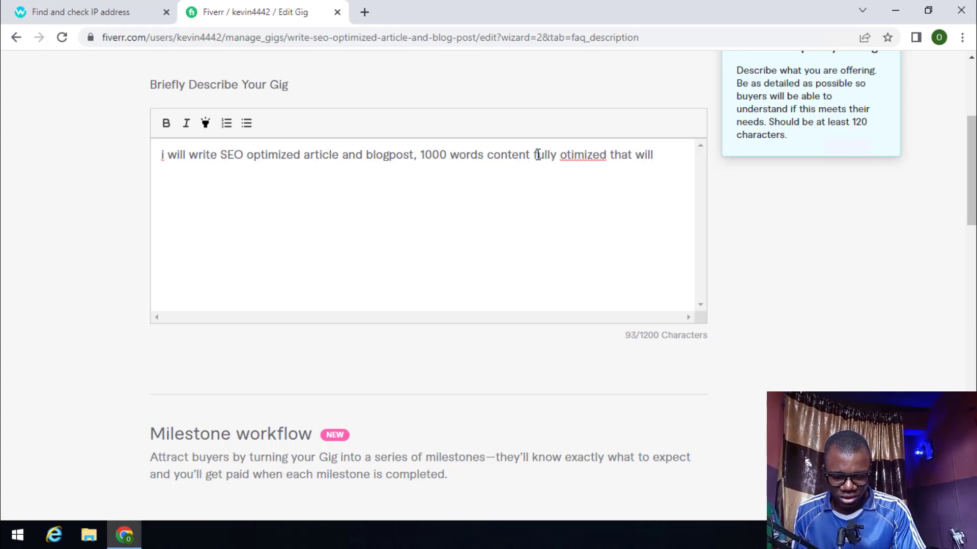
pyautogui.write('rank on google searc')
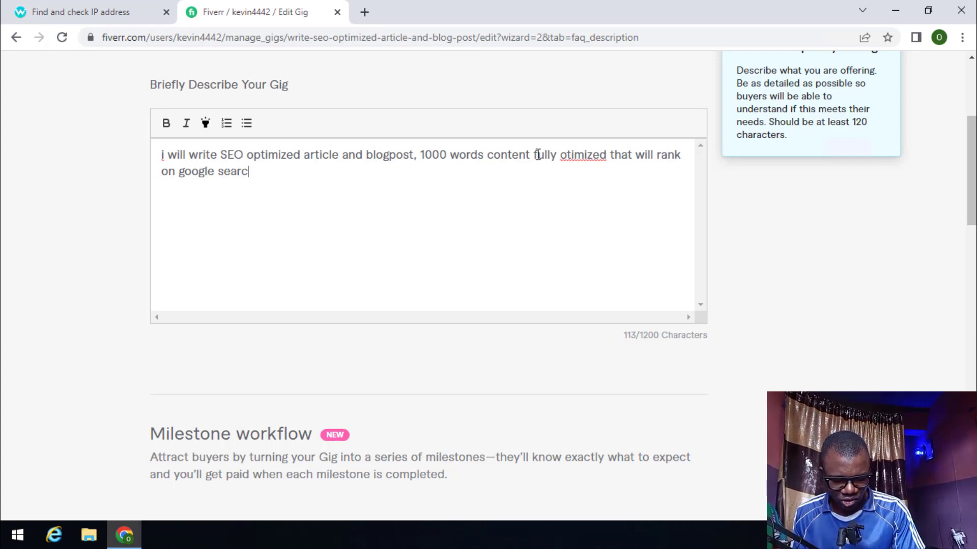
pyautogui.write('h results')
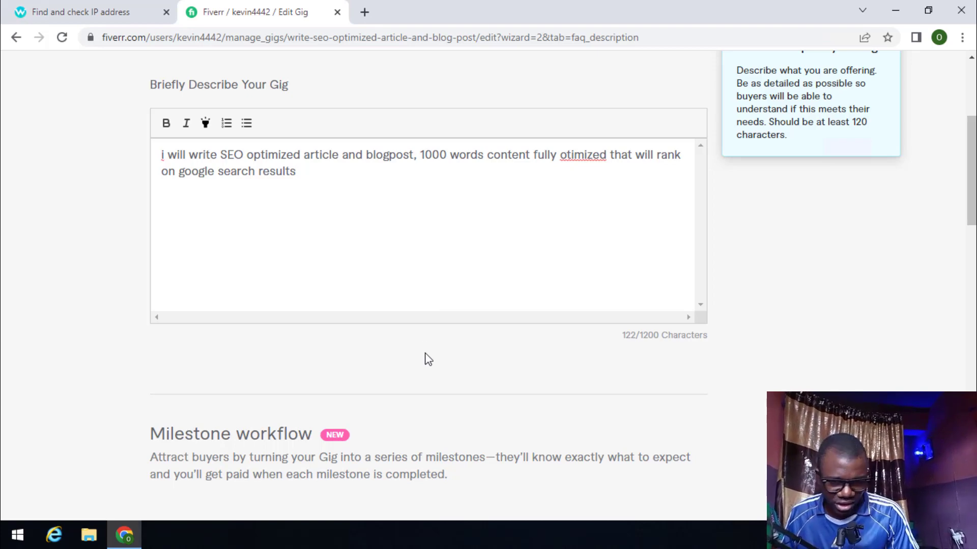
# - Start a new entry in the gig's Frequently Asked Questions with the question "how many words"
pyautogui.scroll(-3, 429, 359)
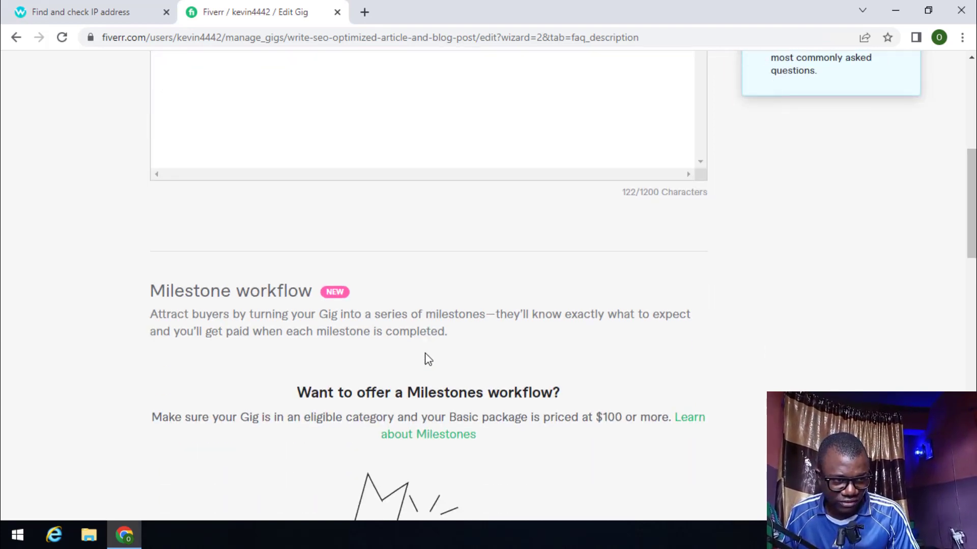
pyautogui.scroll(-5, 428, 359)
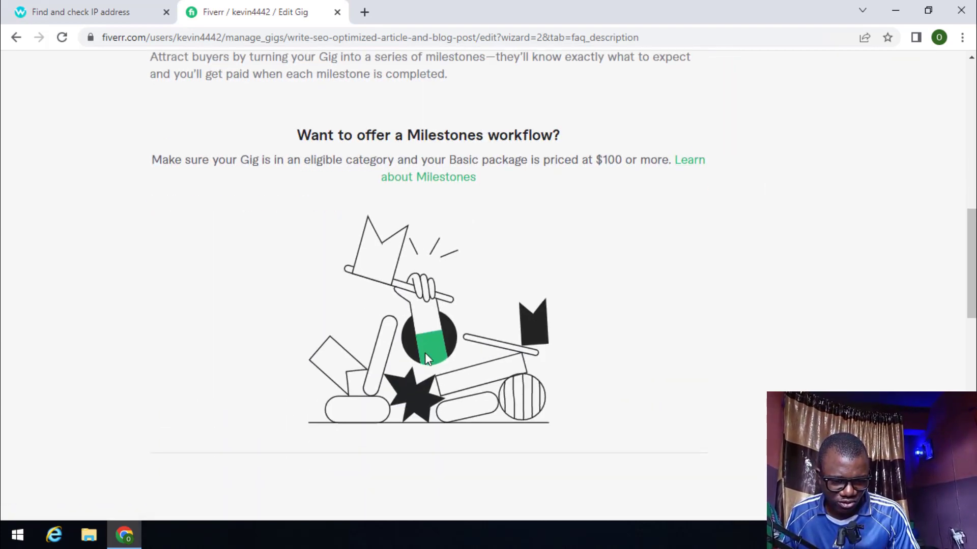
pyautogui.scroll(-5, 425, 353)
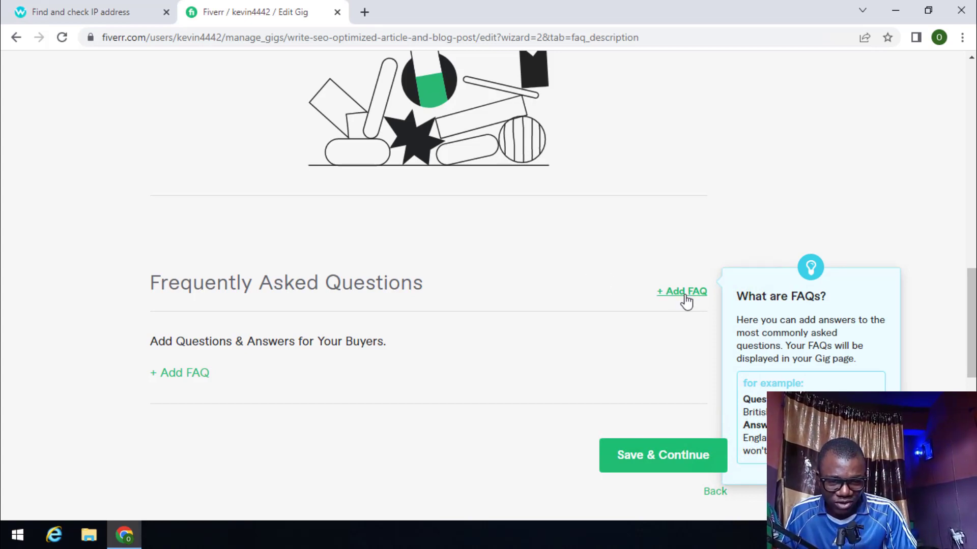
pyautogui.click(167, 376)
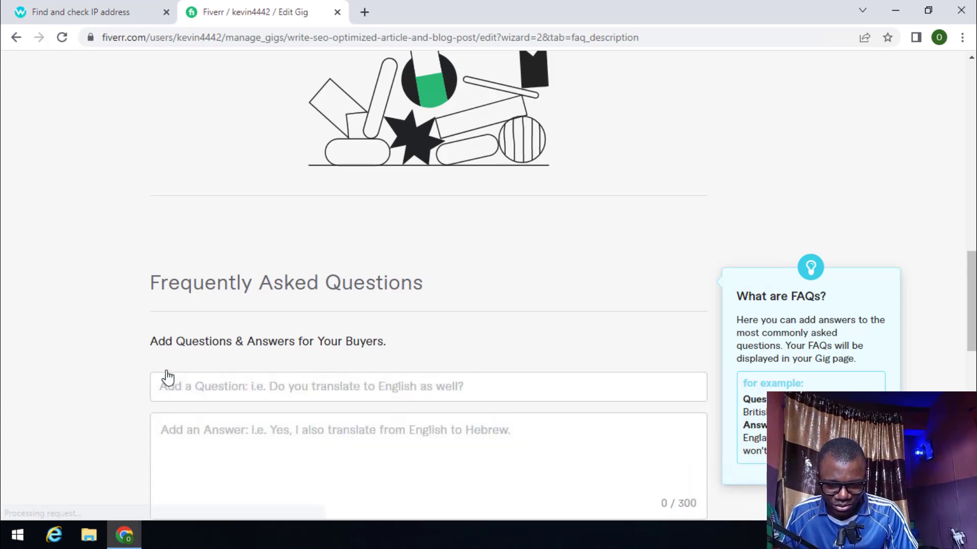
pyautogui.click(211, 391)
pyautogui.write('how ma')
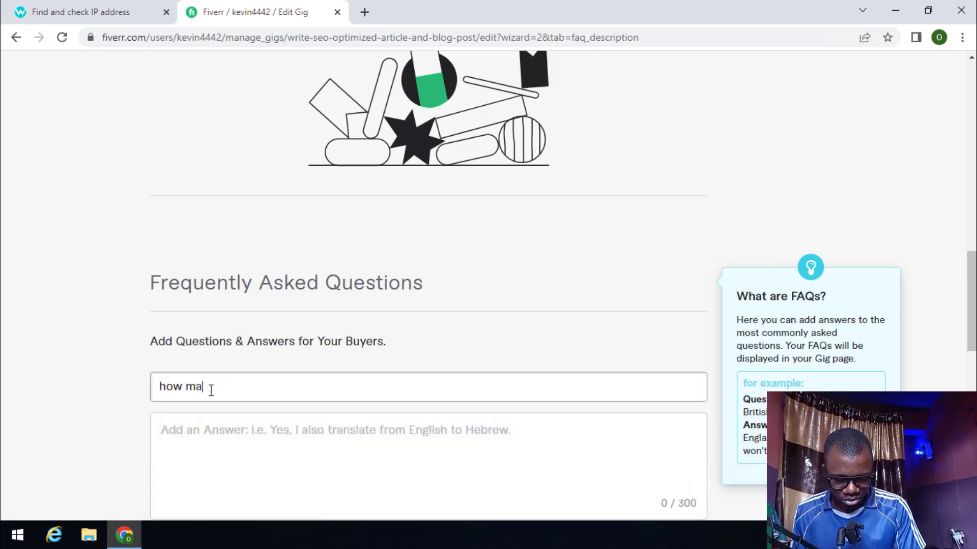
pyautogui.write('ny words')
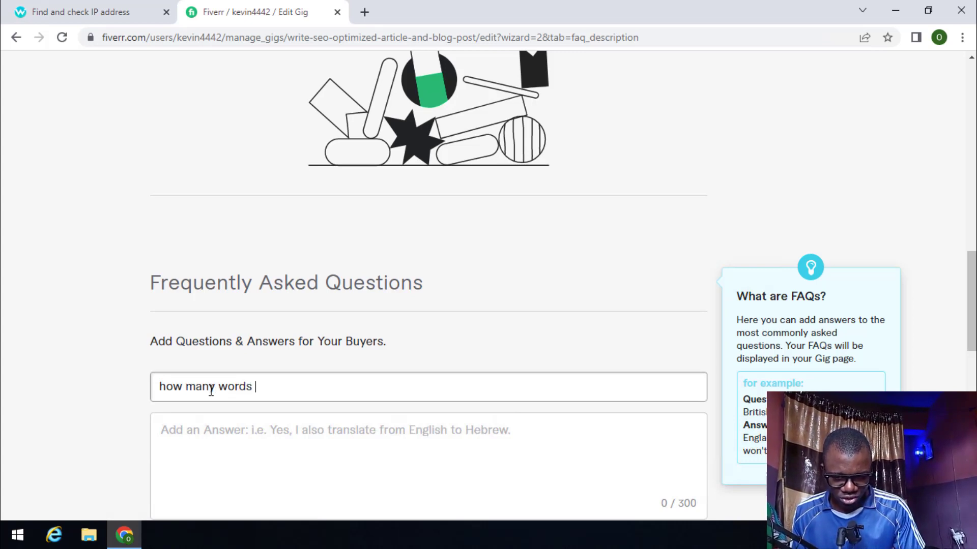
# - Answer the FAQ question with "1000", add the entry, and save the description to continue to the requirements
pyautogui.click(237, 438)
pyautogui.write('1000')
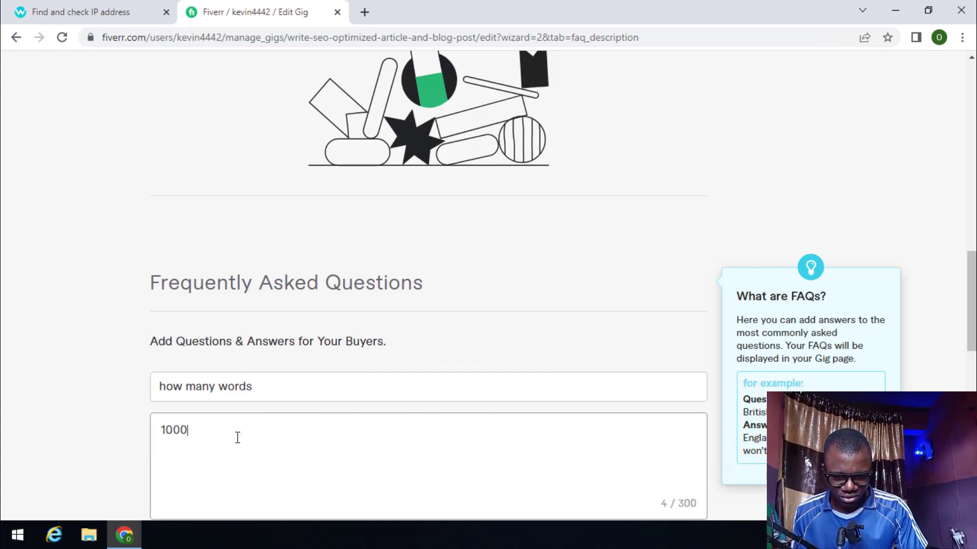
pyautogui.click(656, 271)
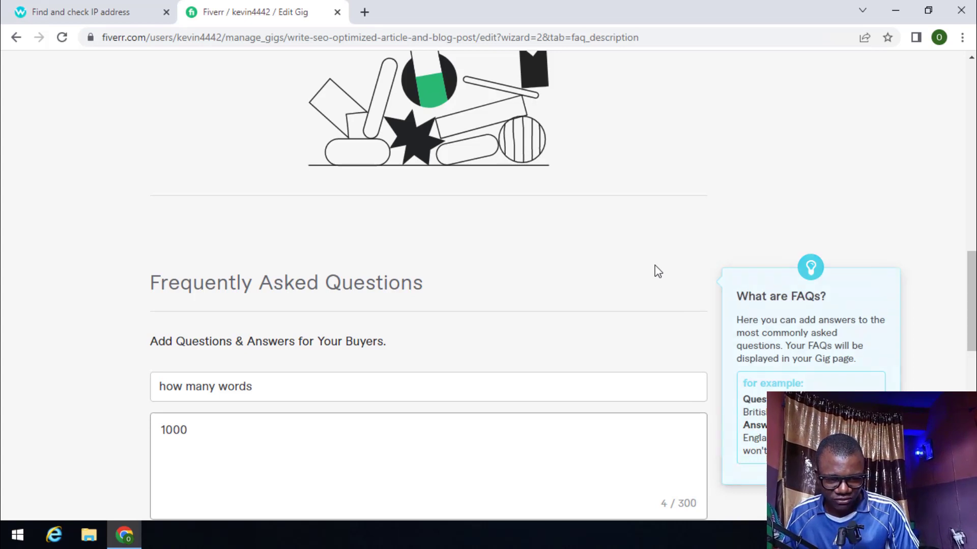
pyautogui.scroll(-2, 658, 271)
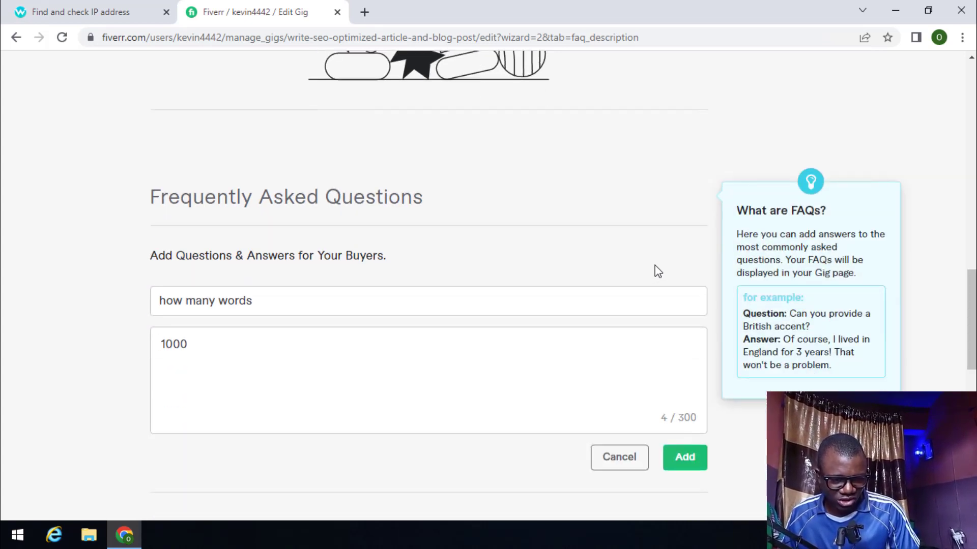
pyautogui.scroll(-2, 659, 274)
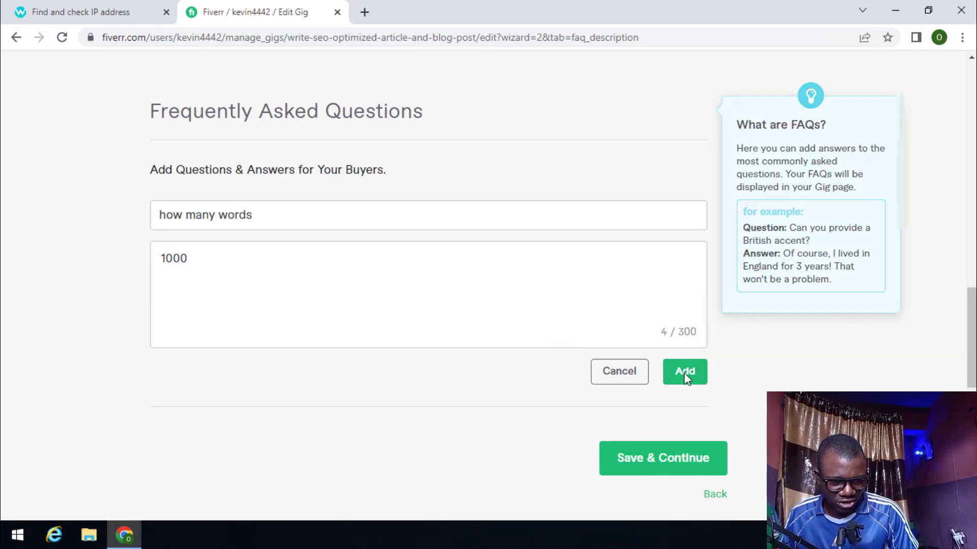
pyautogui.click(685, 377)
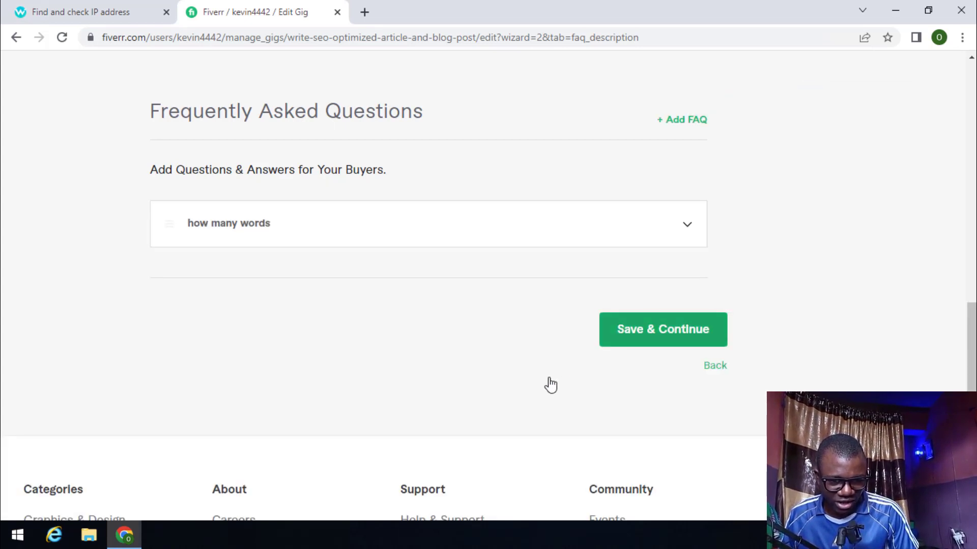
pyautogui.click(637, 339)
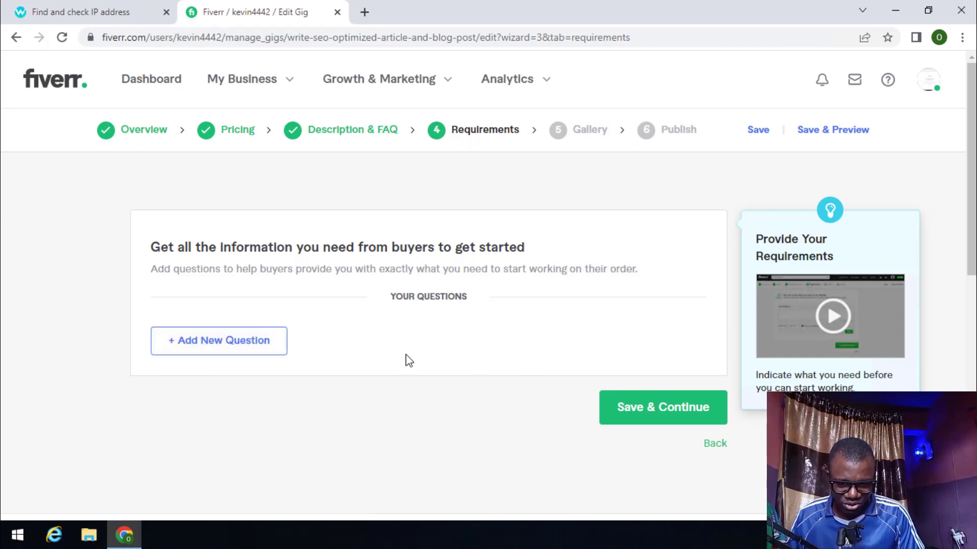
# - Try to continue without requirements, and start a new required buyer question with "what is the niche and topic"
pyautogui.click(665, 410)
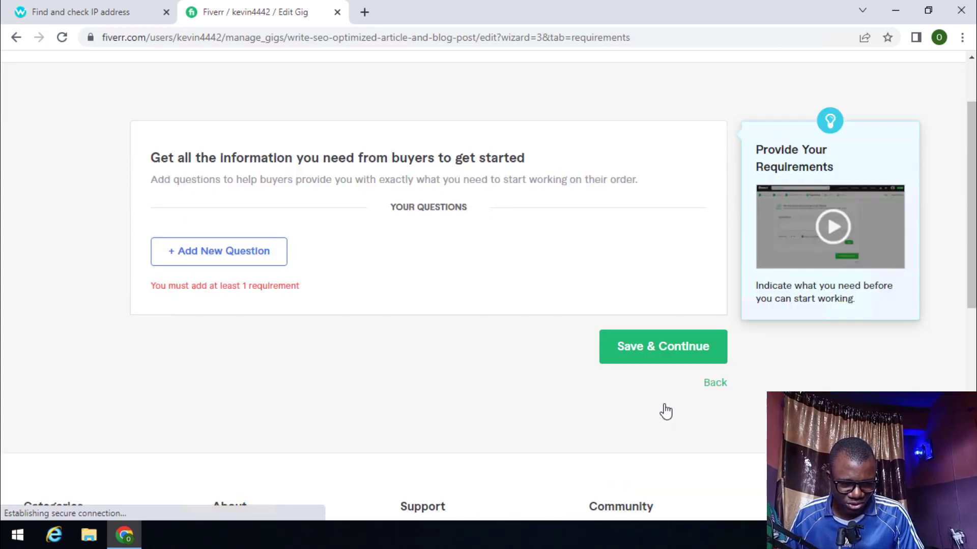
pyautogui.click(218, 252)
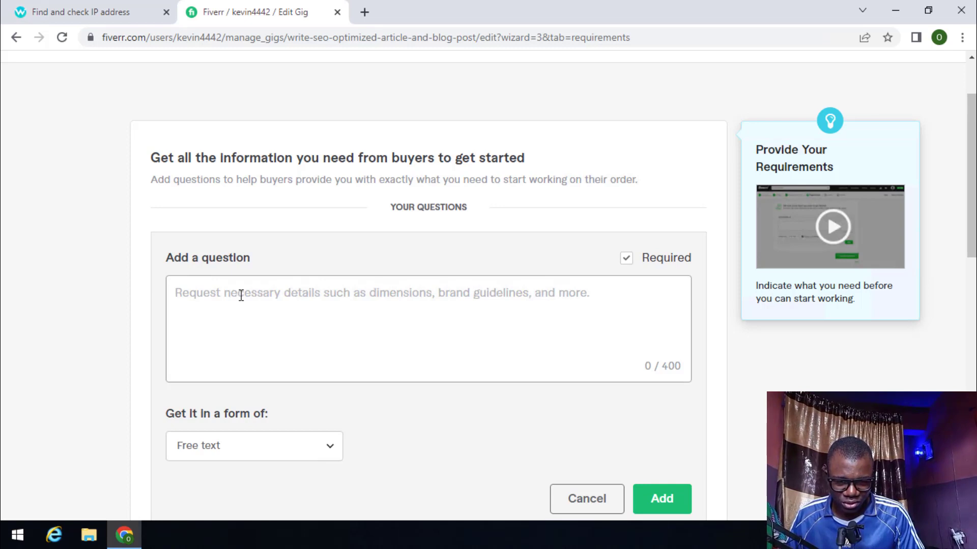
pyautogui.write('wh')
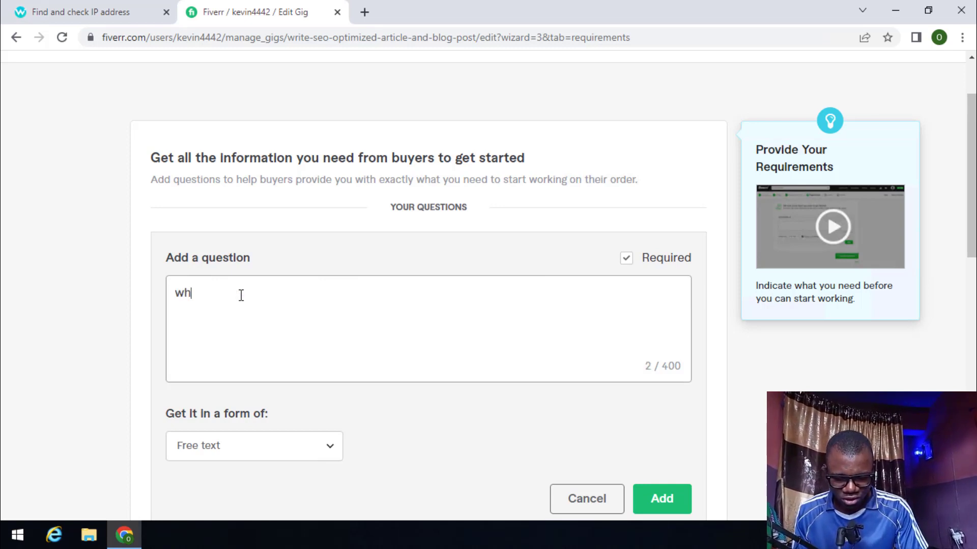
pyautogui.write('at is ')
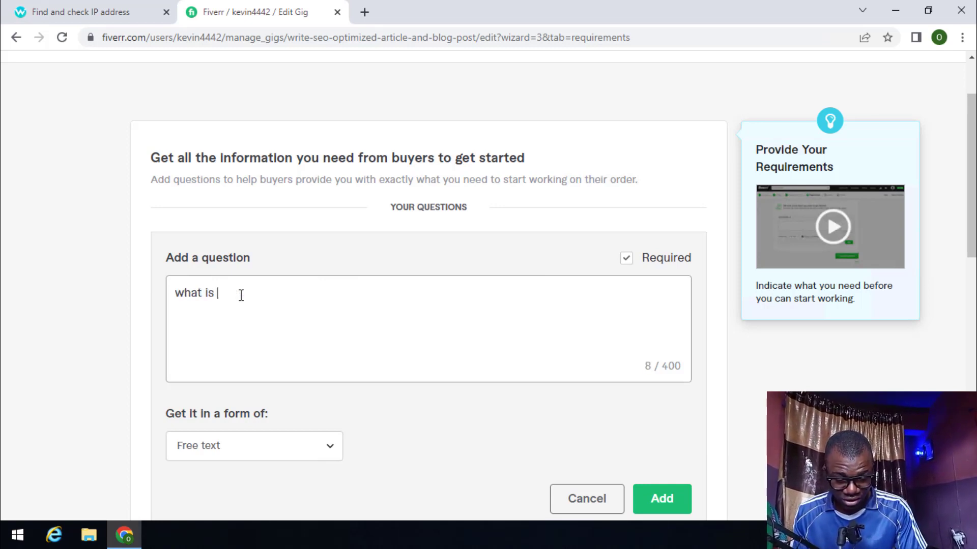
pyautogui.write('the ni')
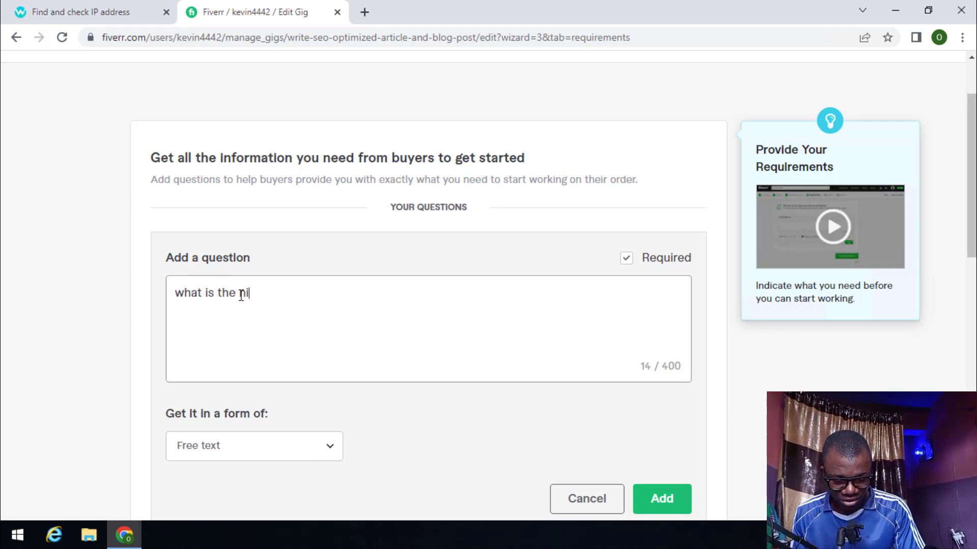
pyautogui.write('che an')
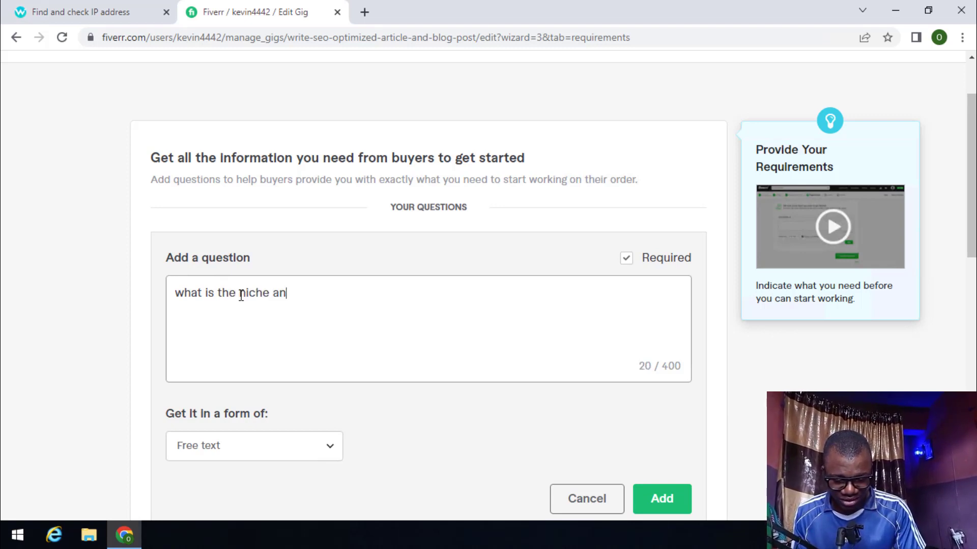
pyautogui.write('d topic o')
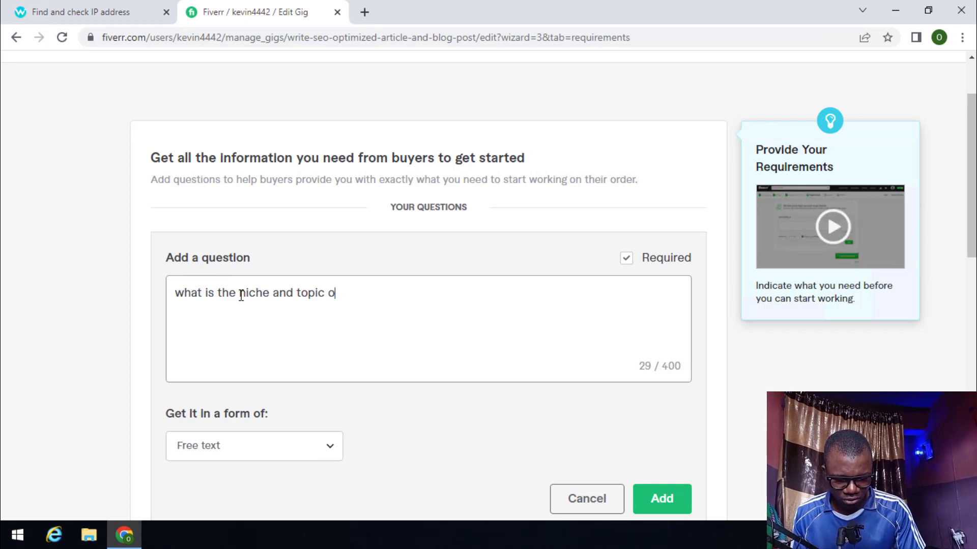
# - Reword the buyer question to "what is the topic of the article you want" and add it as a free-text requirement
pyautogui.press('BackSpace')
pyautogui.press('BackSpace')
pyautogui.press('BackSpace')
pyautogui.press('BackSpace')
pyautogui.press('BackSpace')
pyautogui.press('BackSpace')
pyautogui.press('BackSpace')
pyautogui.press('BackSpace')
pyautogui.press('BackSpace')
pyautogui.press('BackSpace')
pyautogui.press('BackSpace')
pyautogui.press('BackSpace')
pyautogui.press('BackSpace')
pyautogui.press('BackSpace')
pyautogui.press('BackSpace')
pyautogui.press('BackSpace')
pyautogui.press('BackSpace')
pyautogui.press('BackSpace')
pyautogui.press('BackSpace')
pyautogui.press('BackSpace')
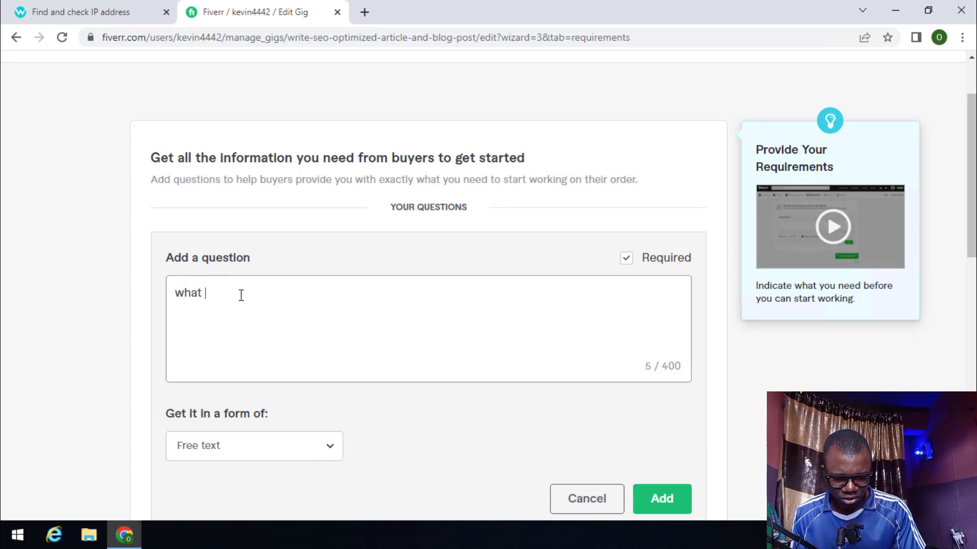
pyautogui.write('is the')
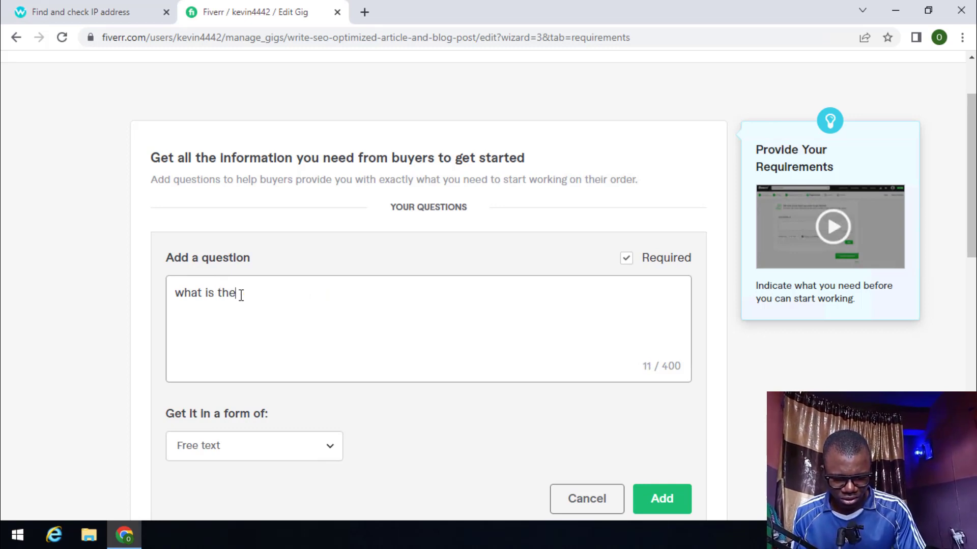
pyautogui.write(' topic of ')
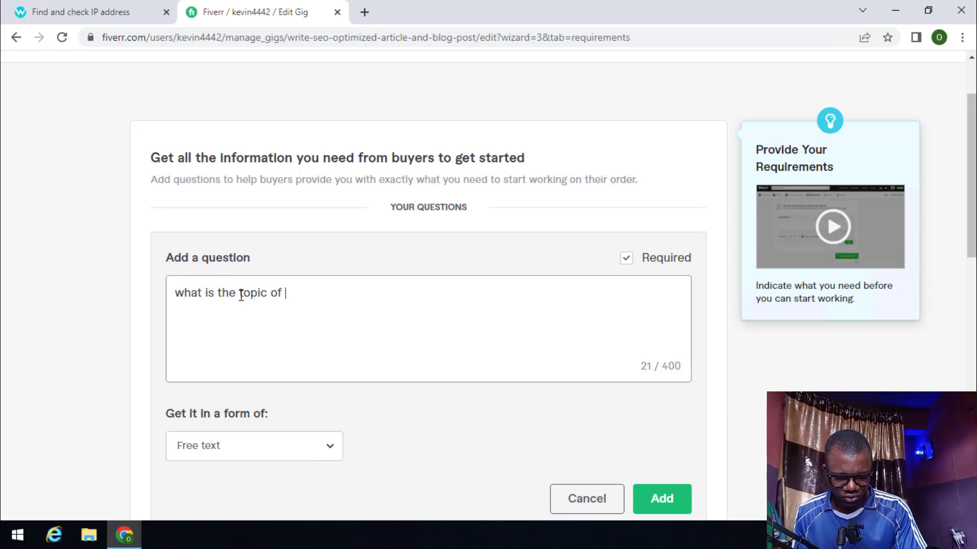
pyautogui.write('the article you ')
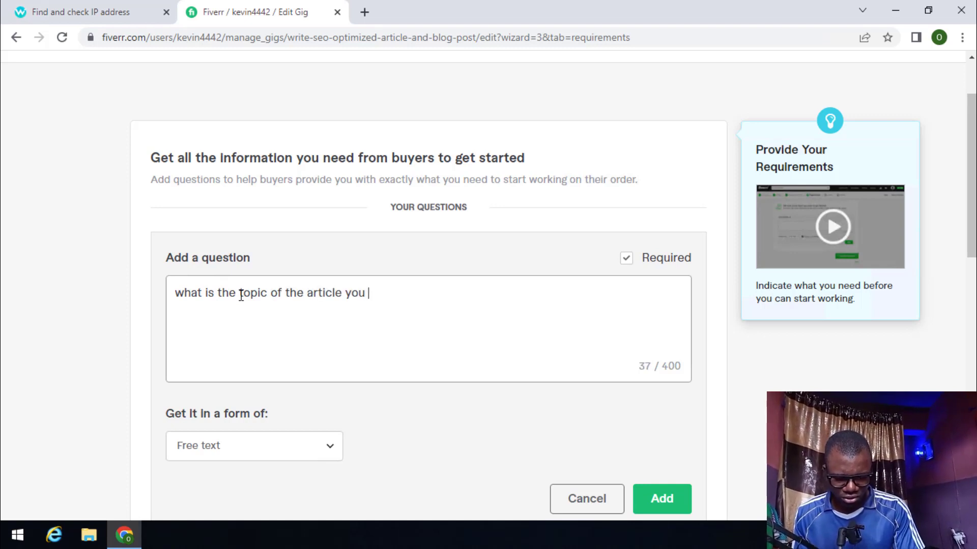
pyautogui.write('want')
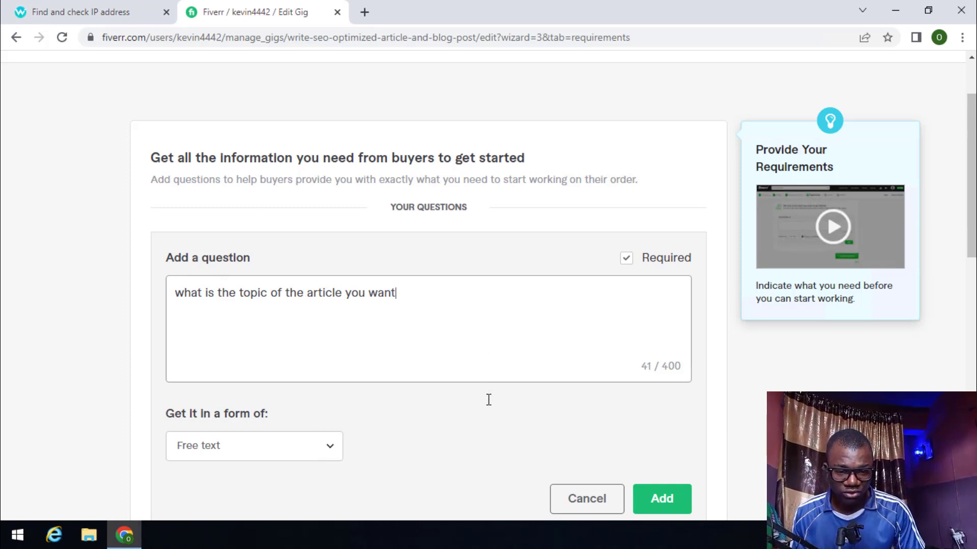
pyautogui.click(489, 441)
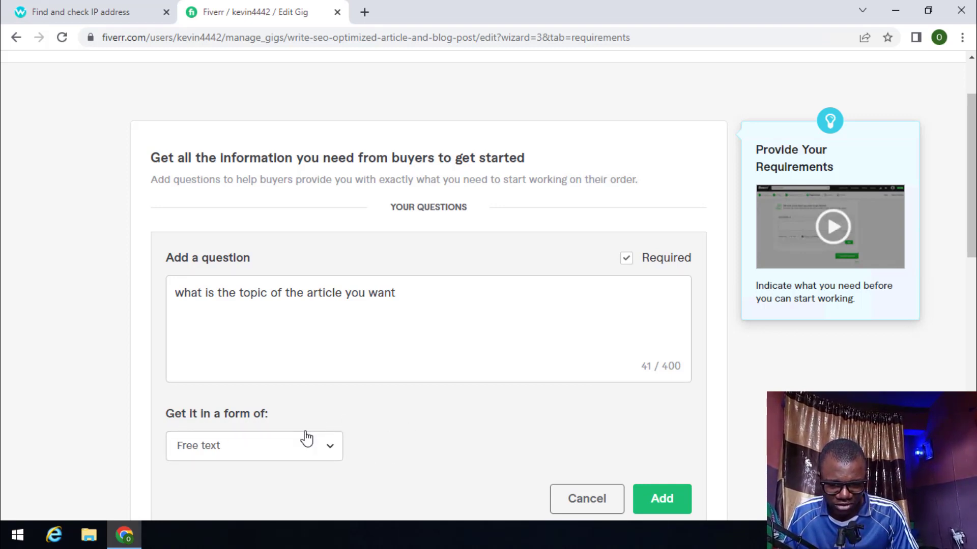
pyautogui.click(657, 489)
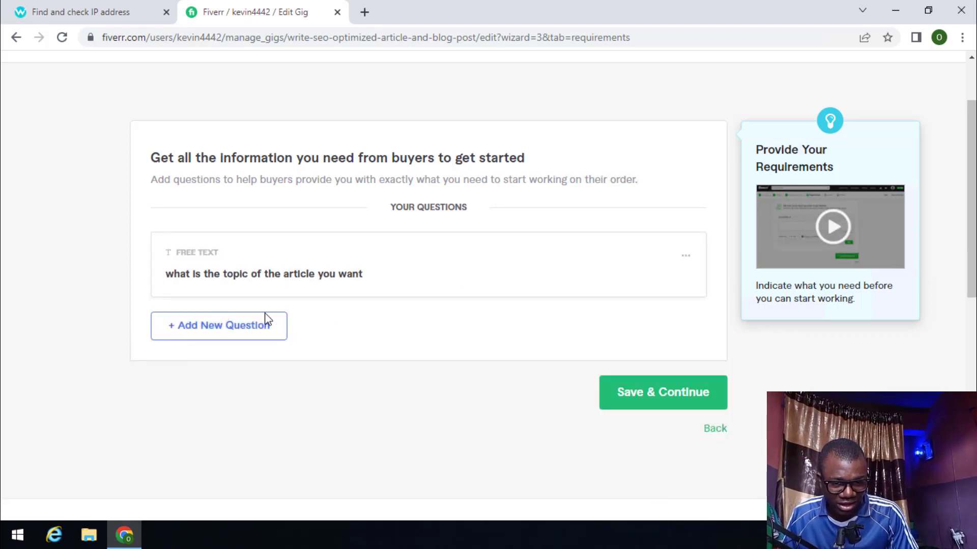
# - Save the requirements to continue to the gallery, and dismiss the gig image tips
pyautogui.click(647, 403)
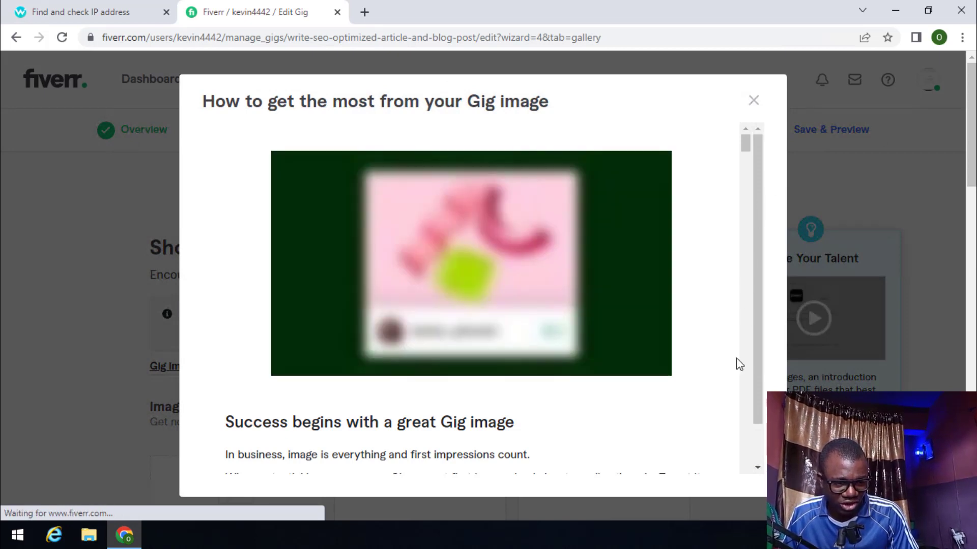
pyautogui.scroll(-1, 758, 399)
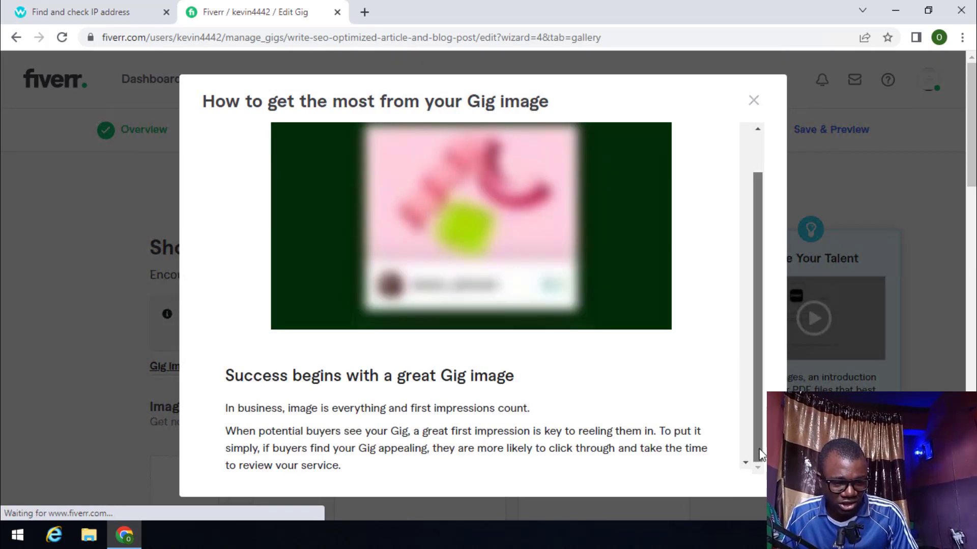
pyautogui.click(754, 101)
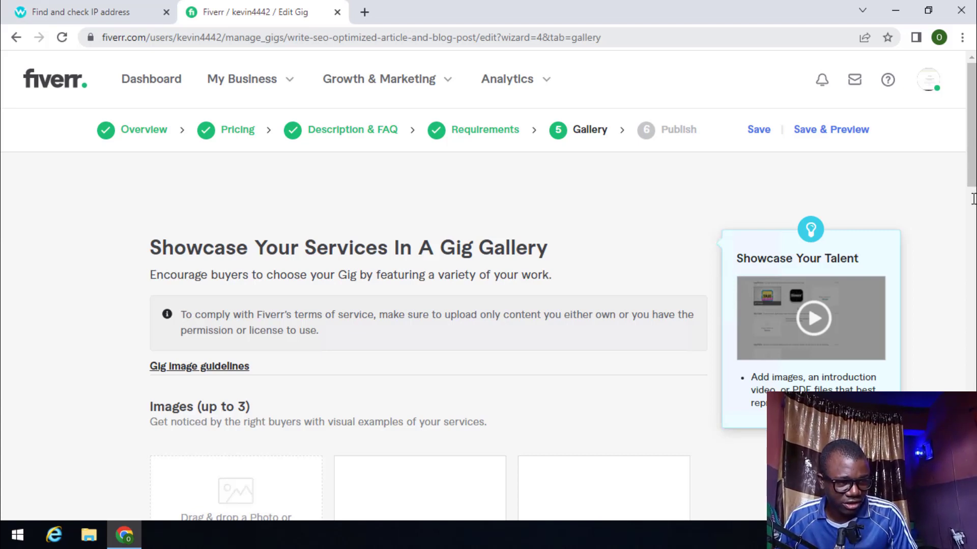
# - Upload Screenshot (13).png from the Screenshots folder as the gig's first gallery image
pyautogui.moveTo(414, 3)
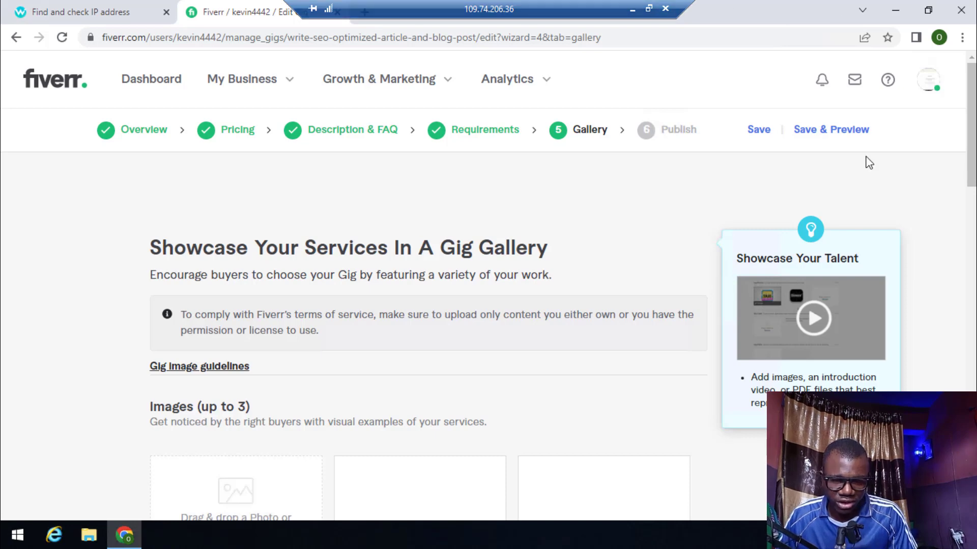
pyautogui.scroll(-4, 865, 158)
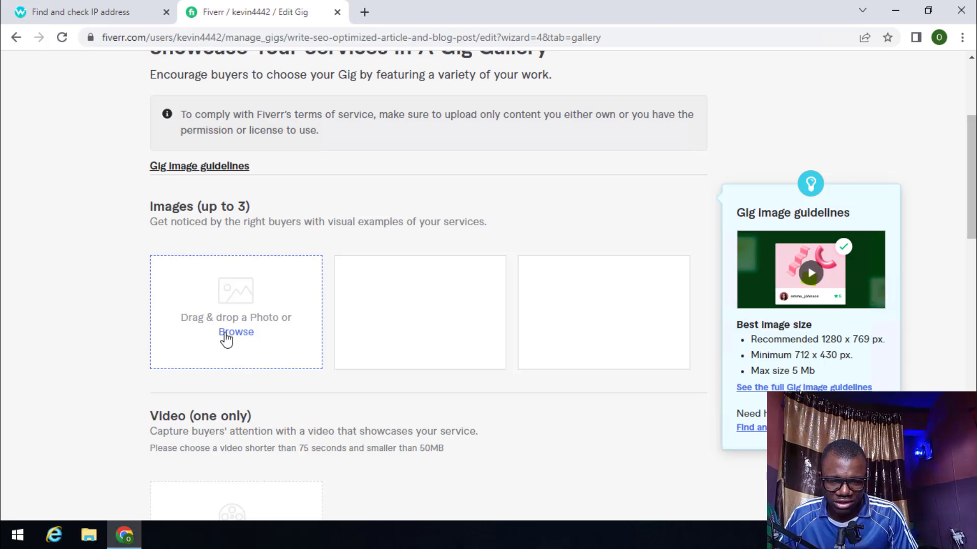
pyautogui.click(224, 334)
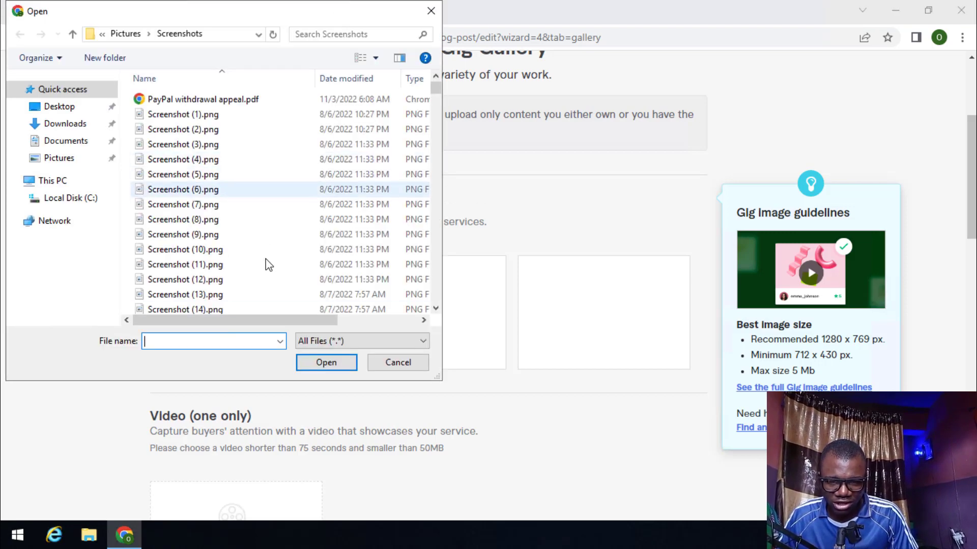
pyautogui.doubleClick(237, 295)
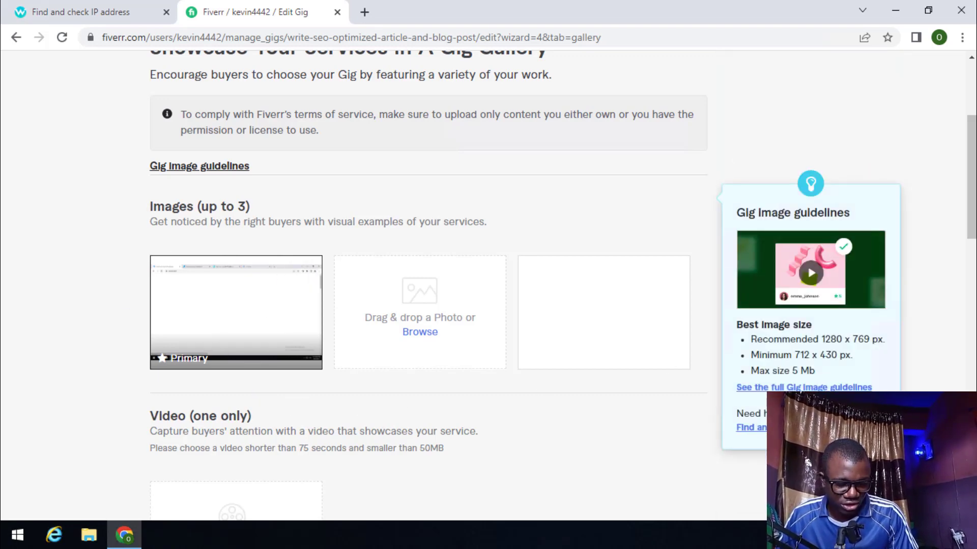
# - Save the gallery without adding a video or PDF documents and continue to the publish stage
pyautogui.scroll(-5, 427, 285)
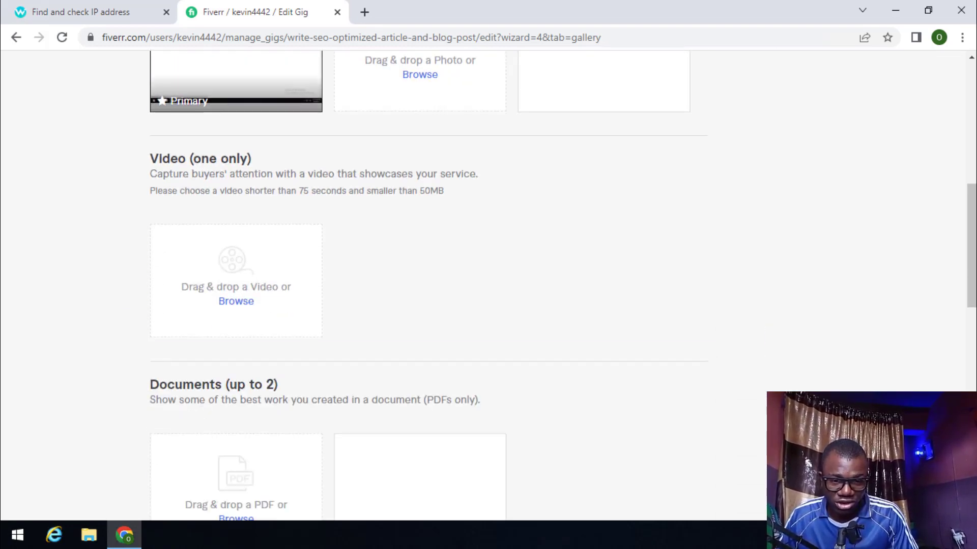
pyautogui.scroll(-2, 427, 285)
pyautogui.scroll(-3, 428, 284)
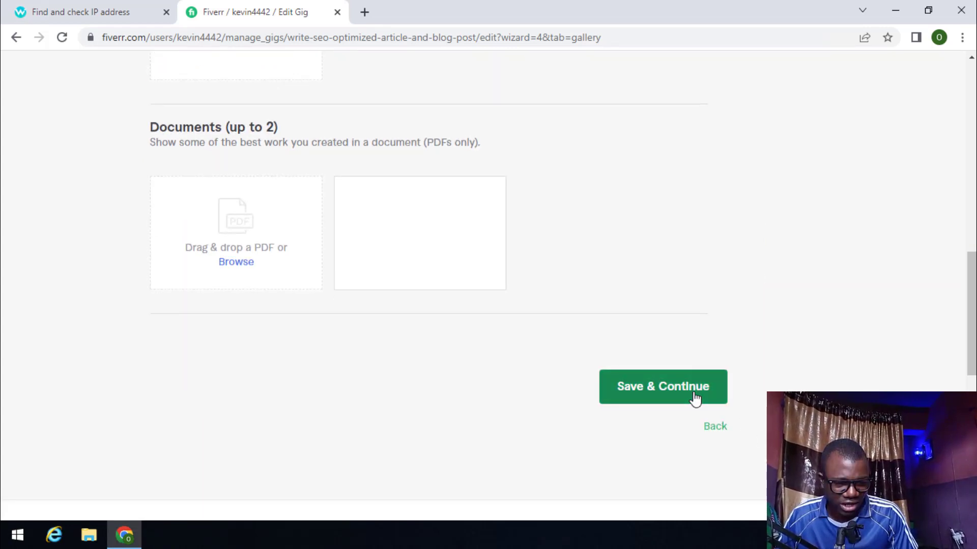
pyautogui.click(694, 400)
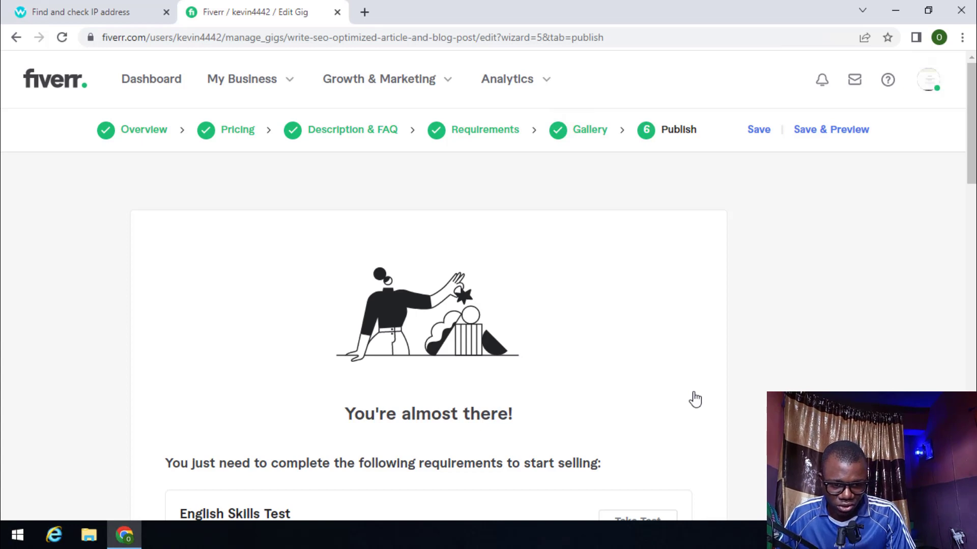
# - Review the outstanding requirements for selling and open the English Skills Test
pyautogui.scroll(-4, 695, 399)
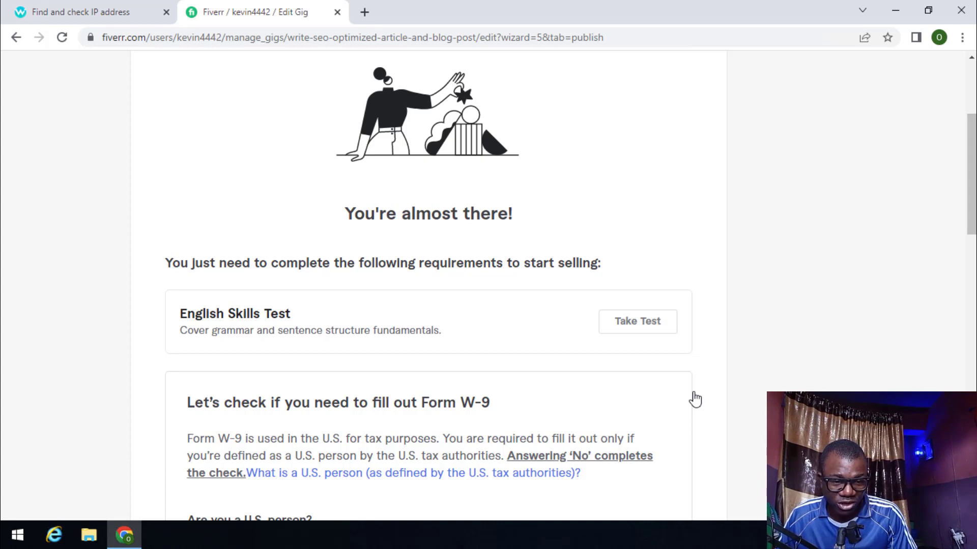
pyautogui.scroll(-1, 695, 400)
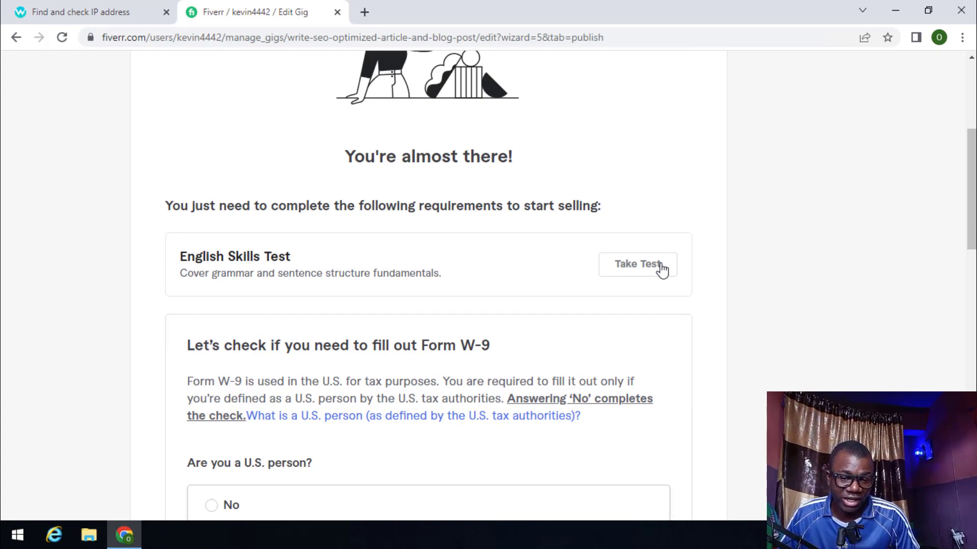
pyautogui.moveTo(170, 264); pyautogui.dragTo(385, 262)
pyautogui.moveTo(460, 281); pyautogui.dragTo(148, 279)
pyautogui.click(714, 292)
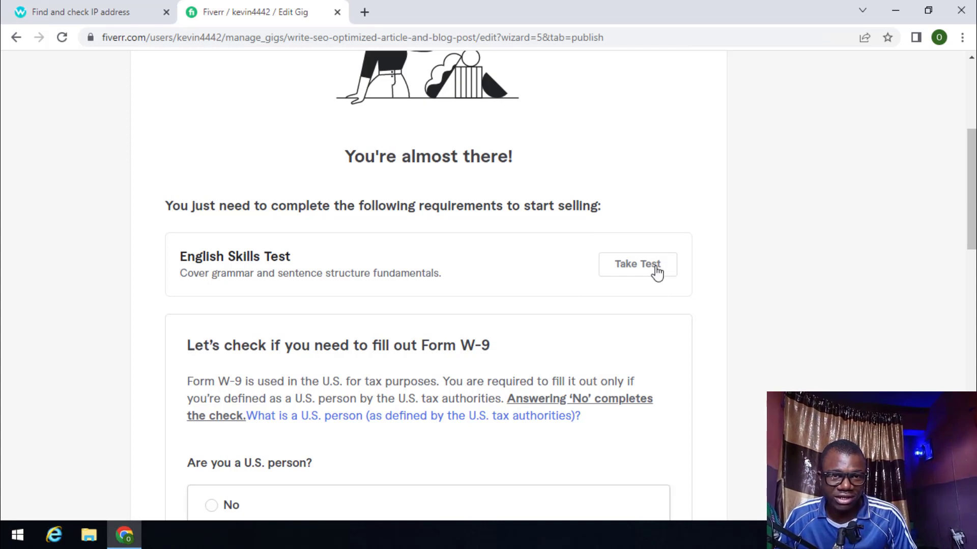
pyautogui.click(657, 269)
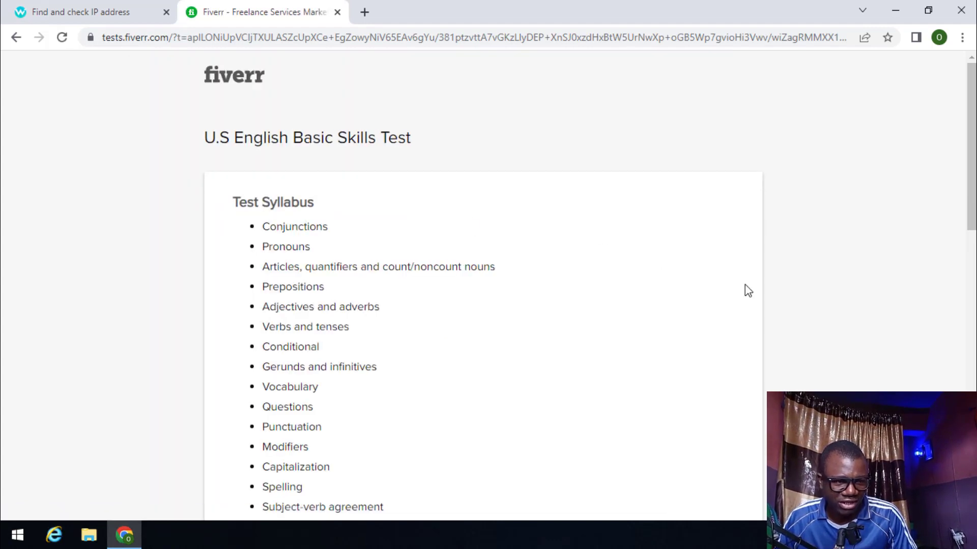
# - Examine the U.S English Basic Skills Test page for its syllabus, duration, number of questions and instructions
pyautogui.moveTo(973, 214); pyautogui.dragTo(952, 319)
pyautogui.scroll(-6, 954, 335)
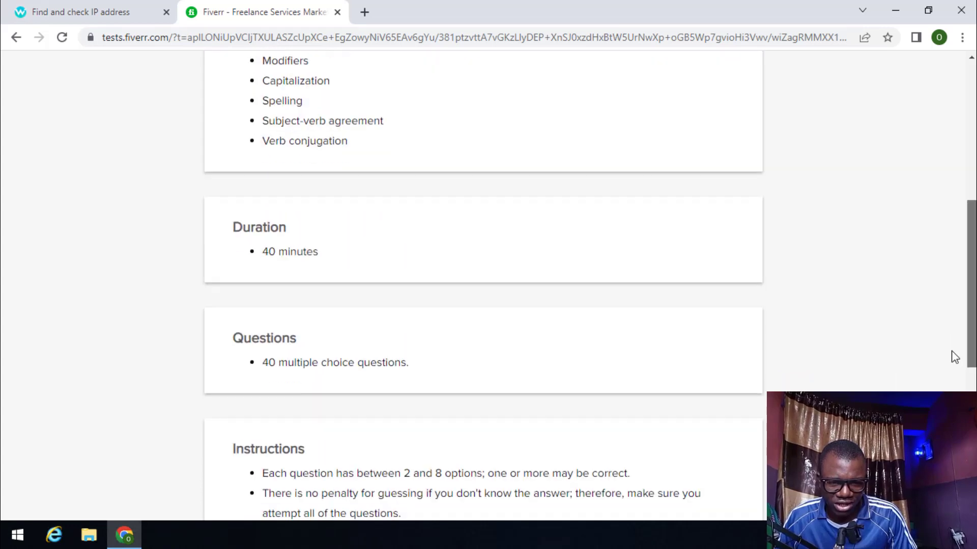
pyautogui.moveTo(305, 226); pyautogui.dragTo(231, 234)
pyautogui.click(259, 293)
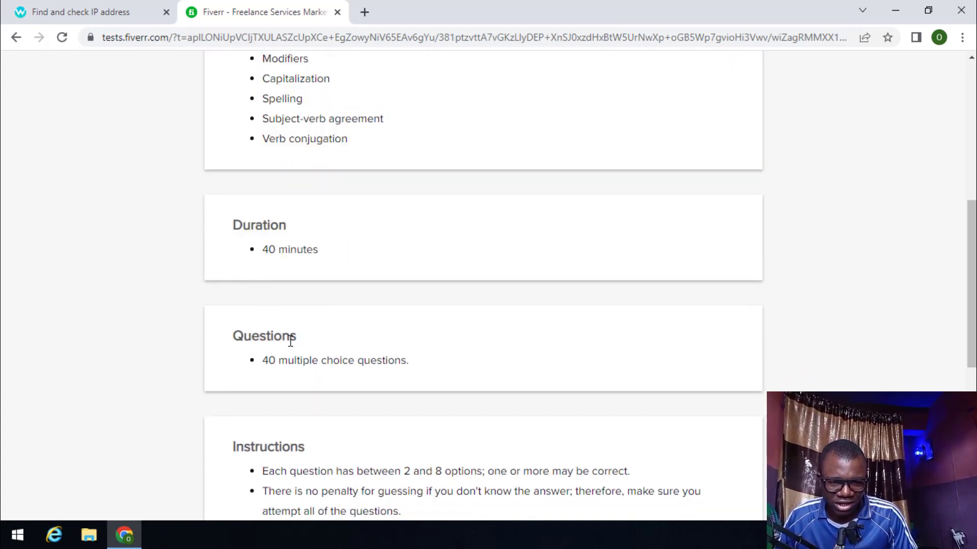
pyautogui.doubleClick(240, 337)
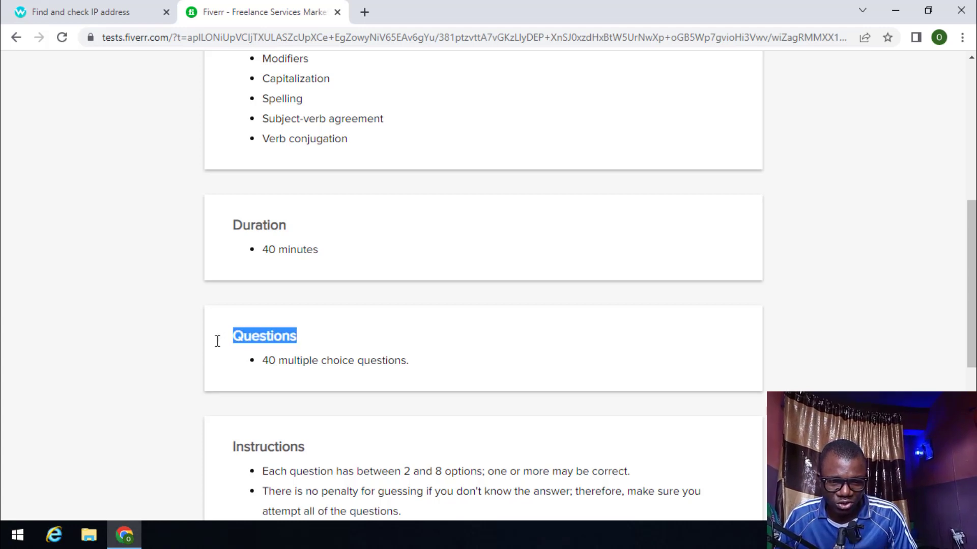
pyautogui.click(390, 331)
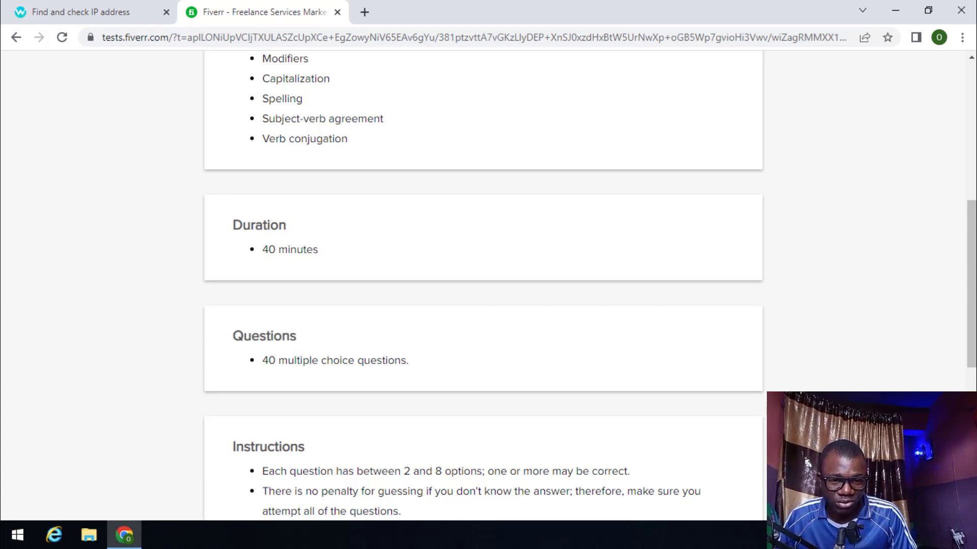
pyautogui.scroll(6, 483, 285)
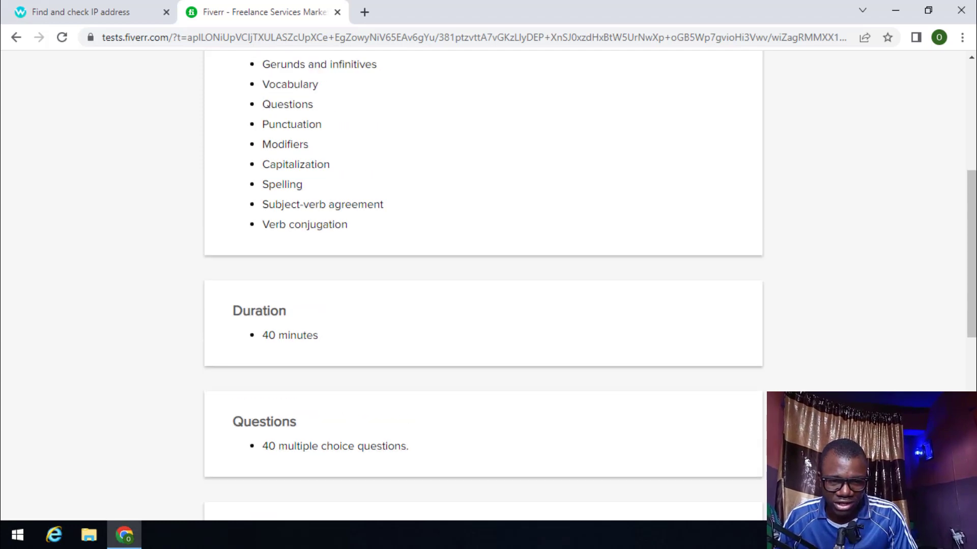
pyautogui.scroll(2, 483, 284)
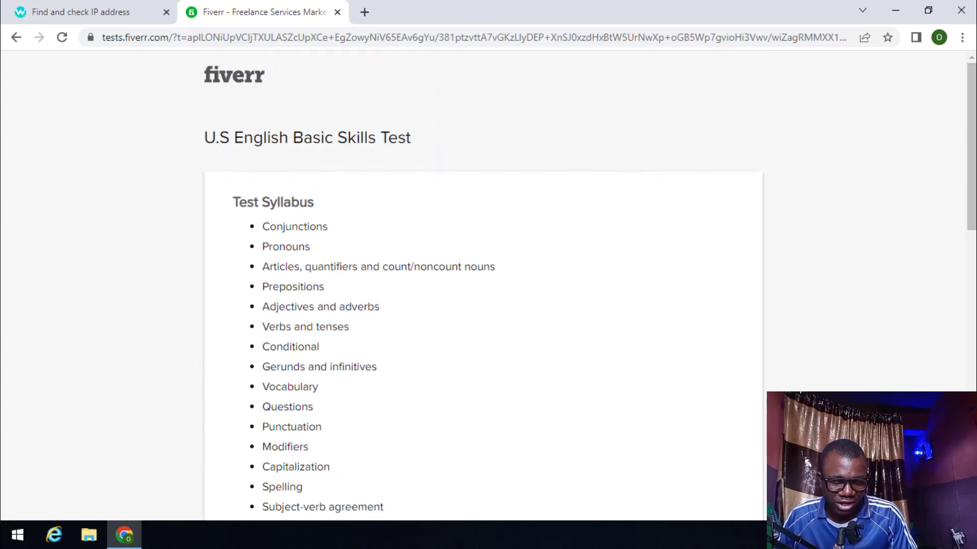
pyautogui.scroll(-10, 483, 285)
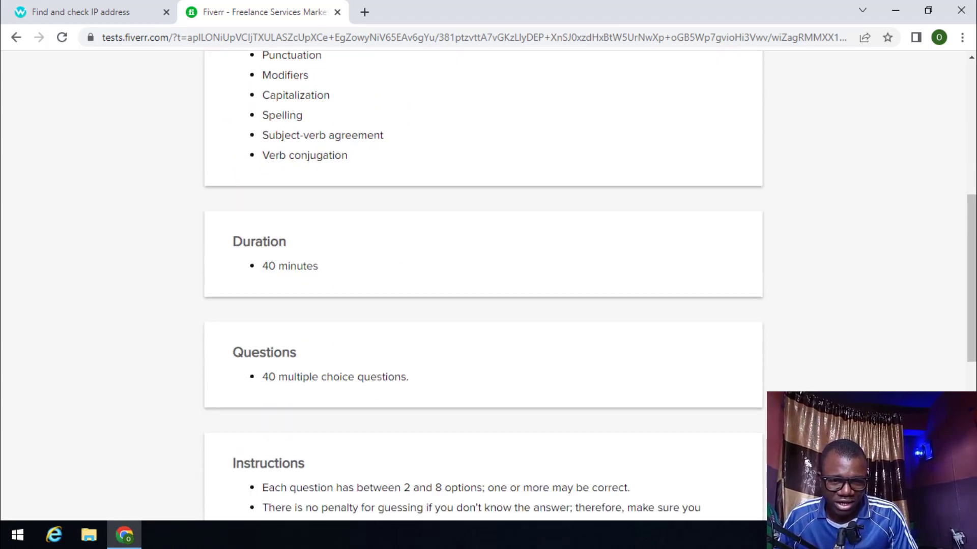
pyautogui.scroll(-3, 483, 284)
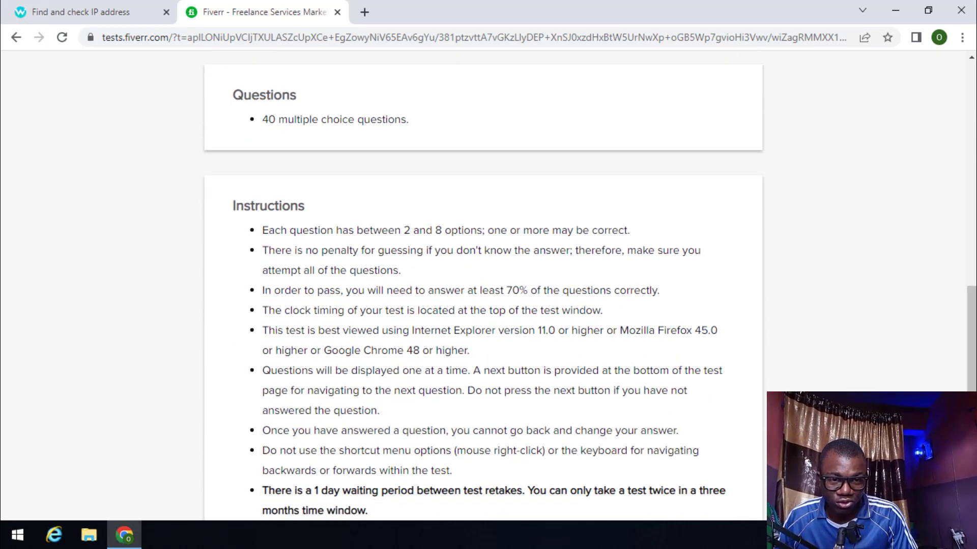
pyautogui.scroll(-2, 483, 285)
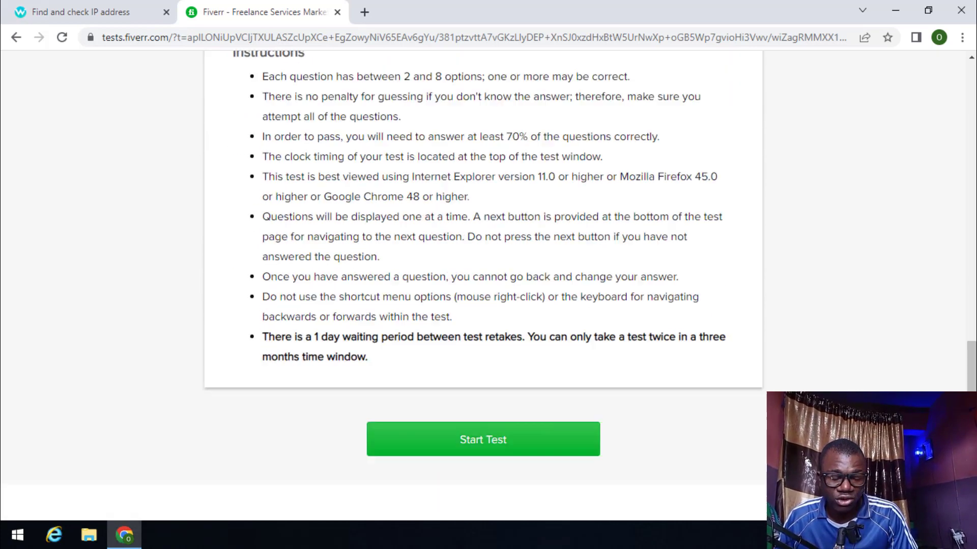
pyautogui.scroll(15, 483, 285)
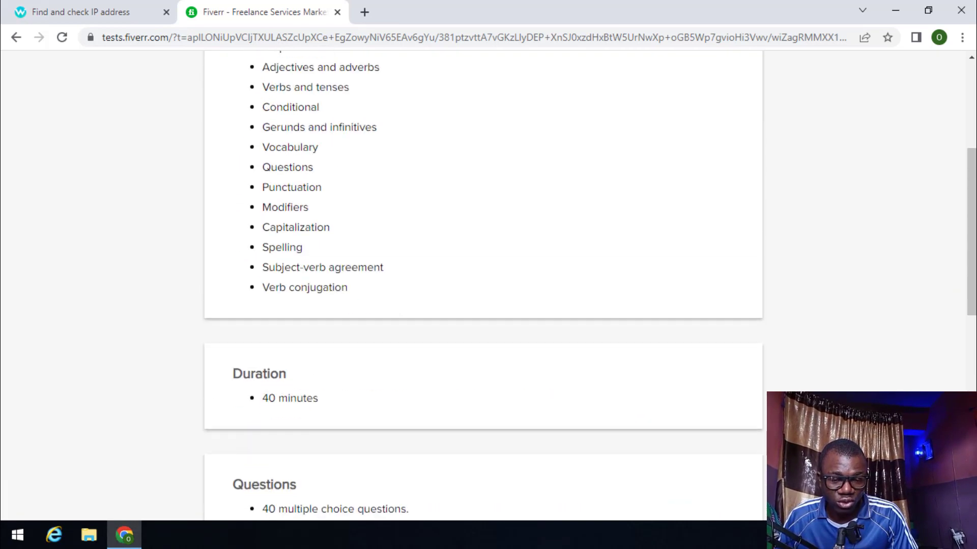
pyautogui.scroll(-15, 483, 285)
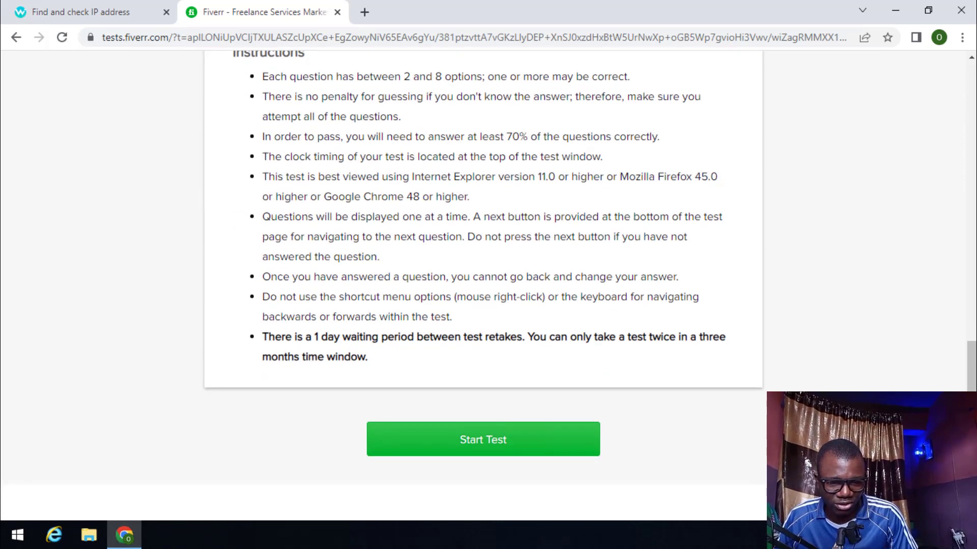
# - Start the U.S English Basic Skills Test, accept the protected-test notice and read the first question with its answer options
pyautogui.click(565, 437)
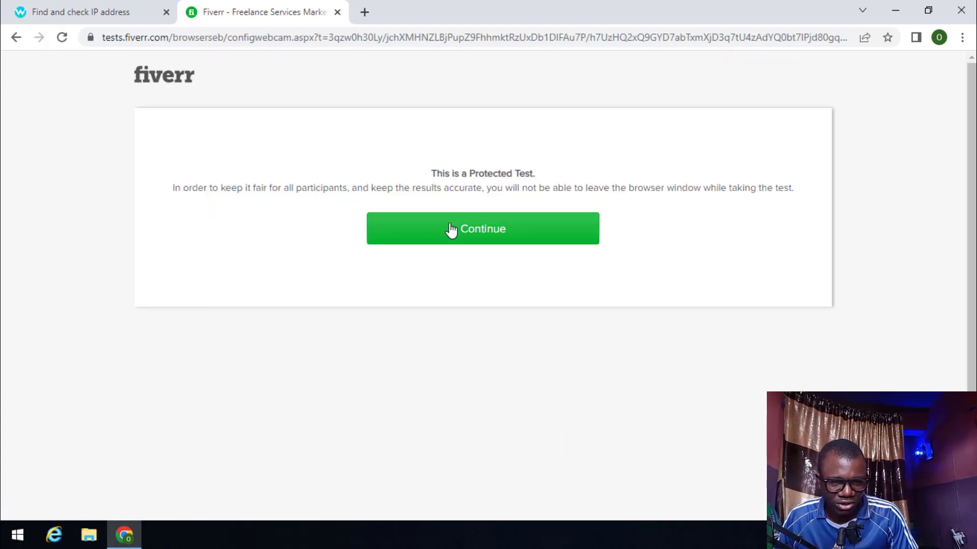
pyautogui.click(450, 230)
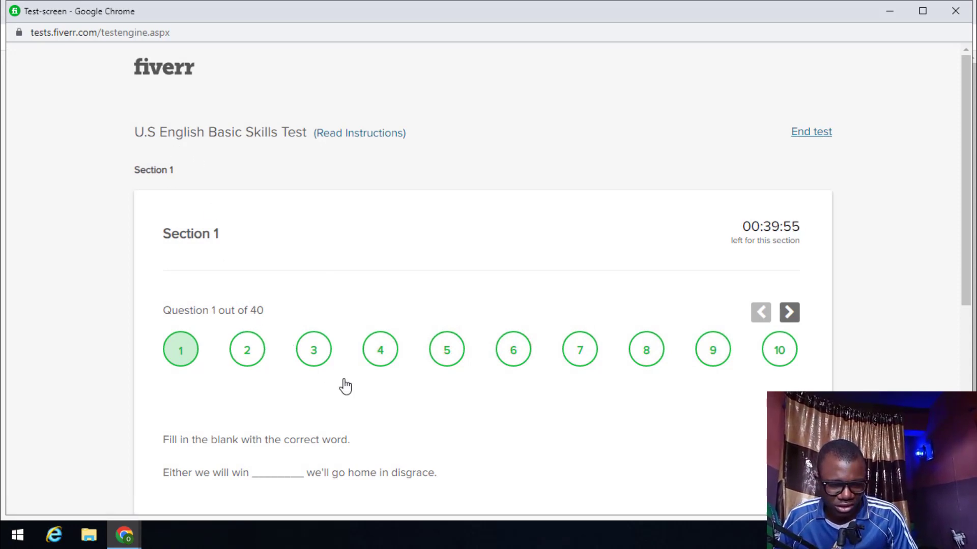
pyautogui.scroll(-2, 342, 384)
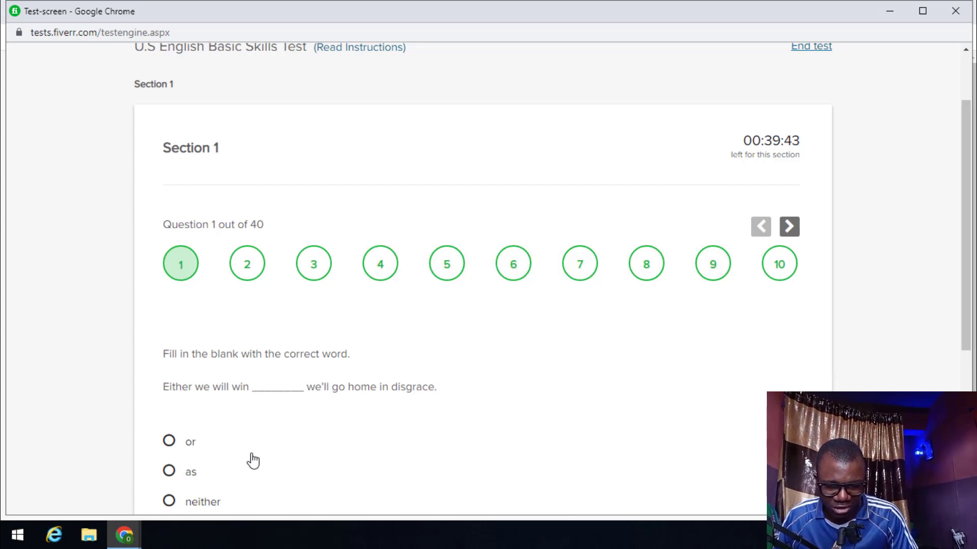
pyautogui.scroll(-1, 253, 460)
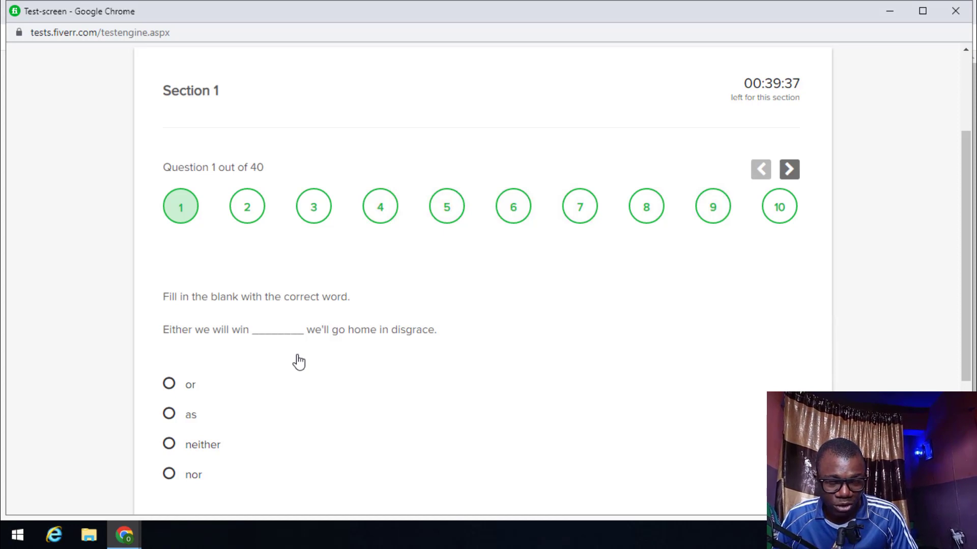
pyautogui.moveTo(613, 3)
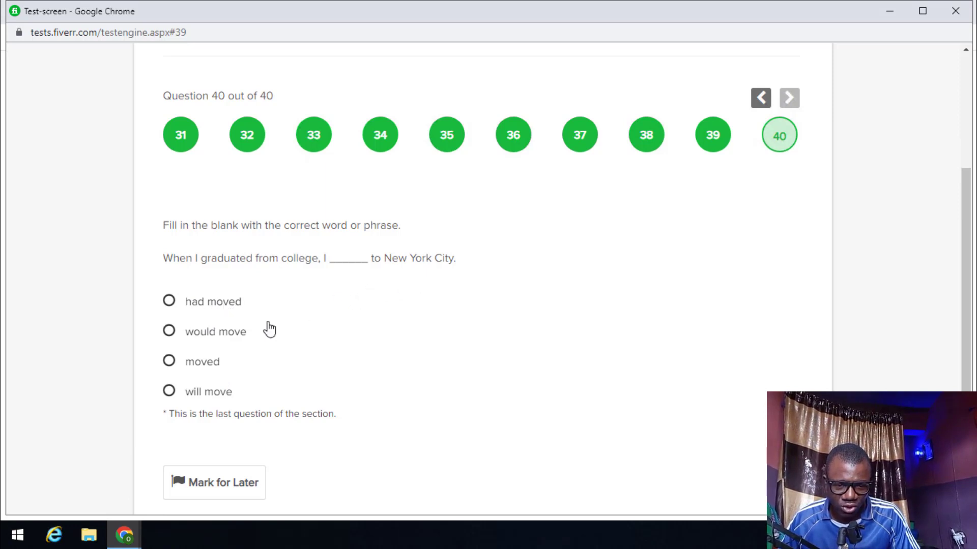
# - Answer question 40 with "moved", then end the test and confirm ending it
pyautogui.click(200, 371)
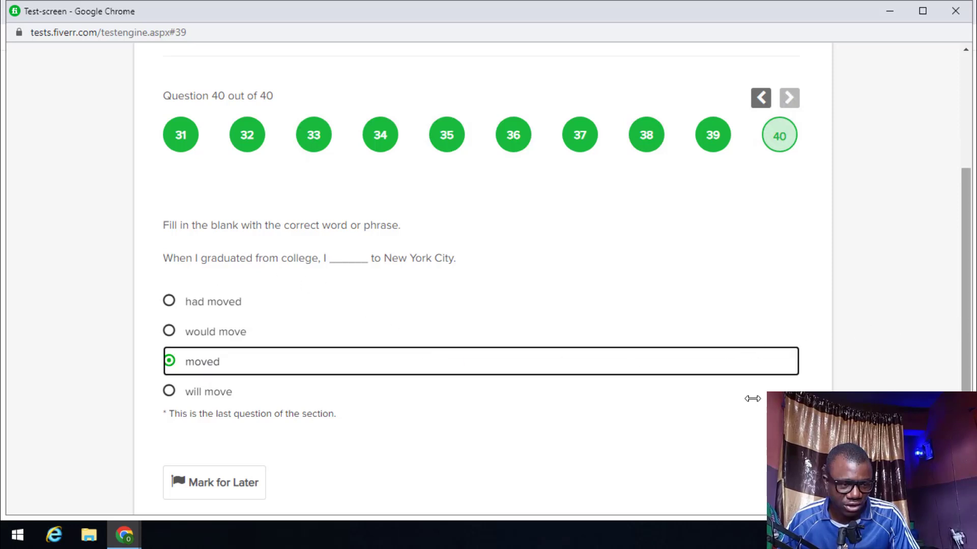
pyautogui.scroll(-3, 745, 389)
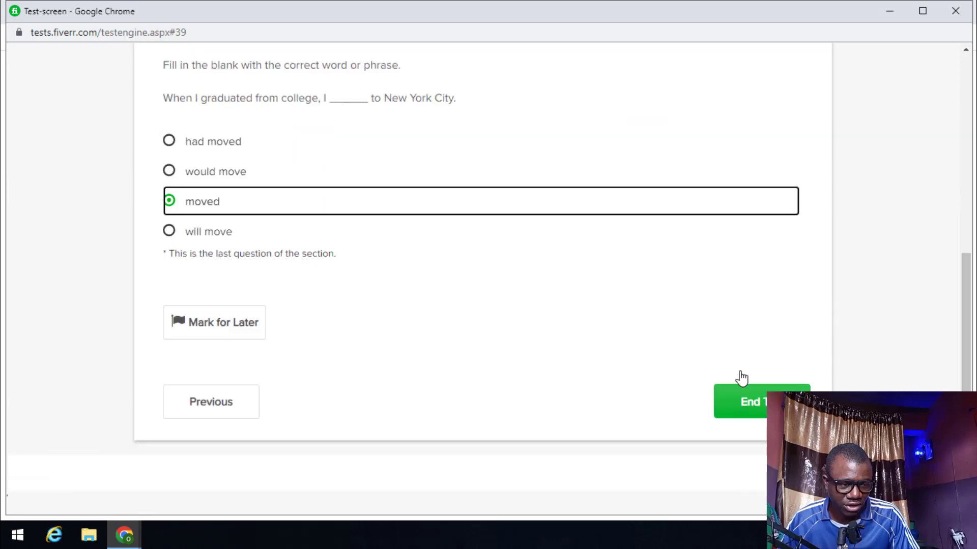
pyautogui.click(745, 407)
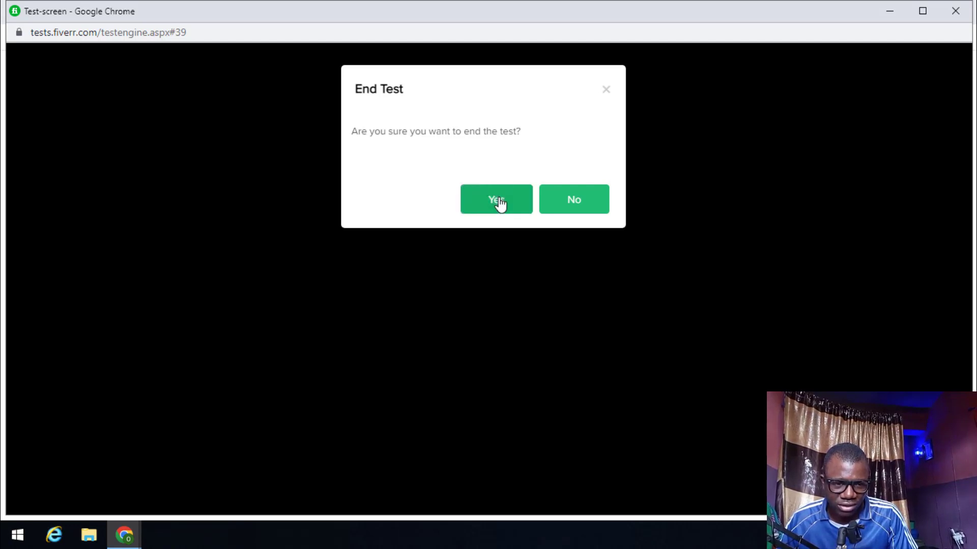
pyautogui.click(606, 93)
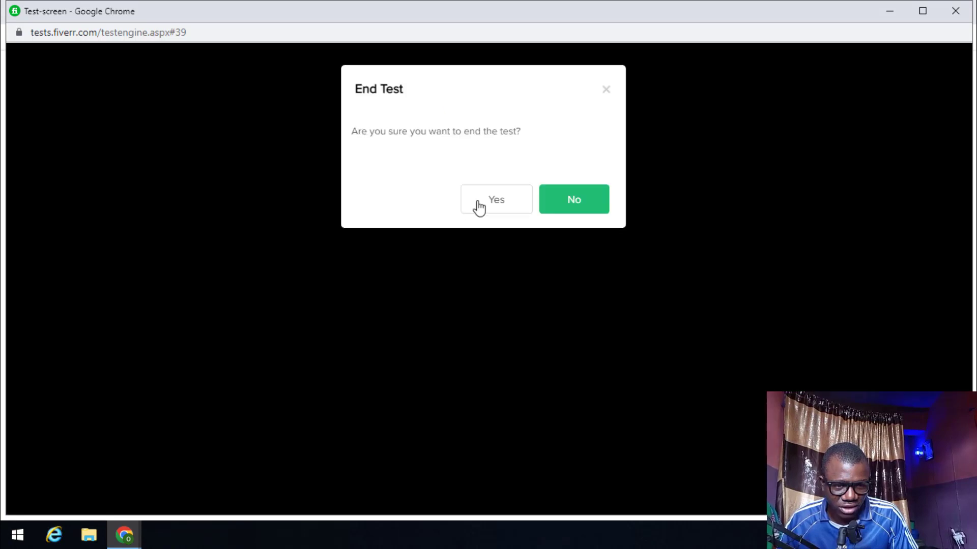
pyautogui.click(479, 206)
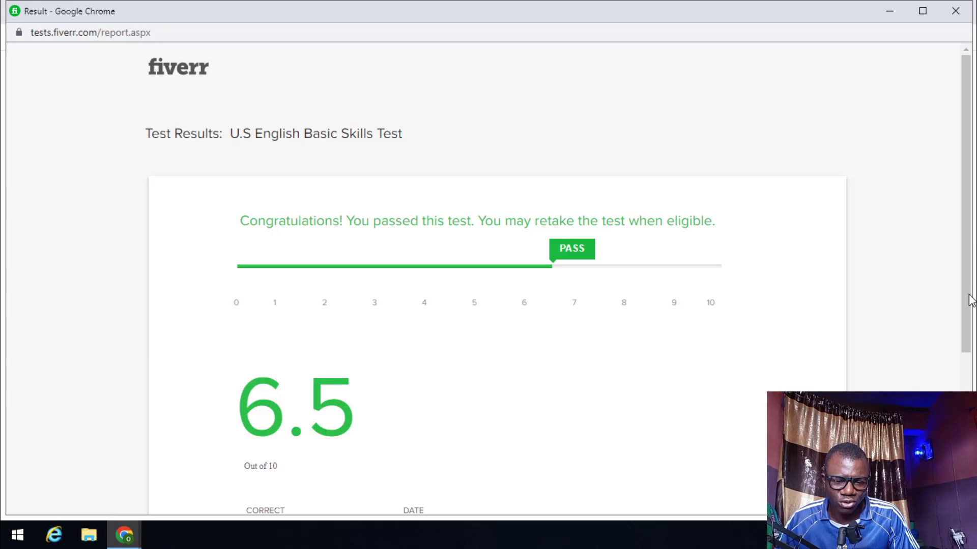
# - Review the test result, then continue to the feedback form and submit it
pyautogui.scroll(-1, 971, 300)
pyautogui.scroll(-2, 971, 316)
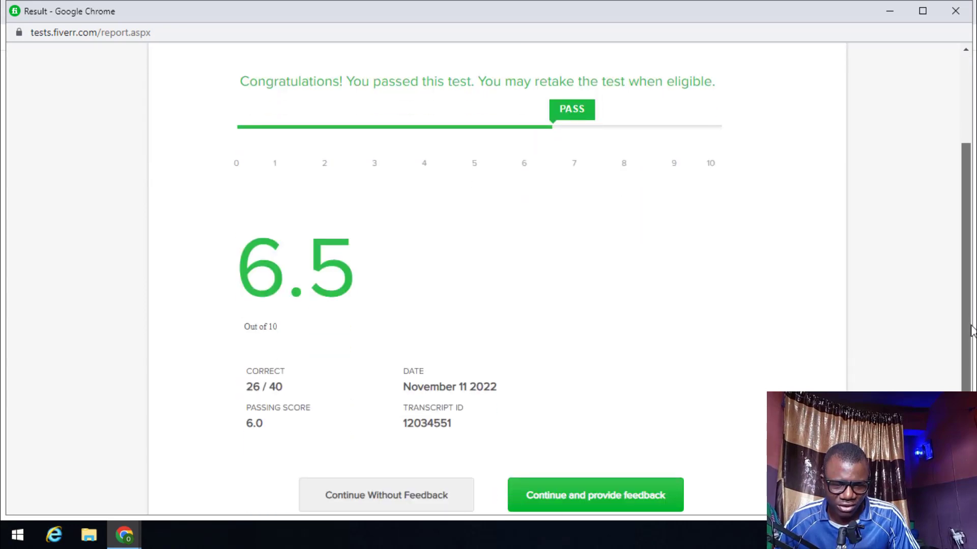
pyautogui.moveTo(971, 326); pyautogui.dragTo(970, 339)
pyautogui.scroll(-1, 301, 369)
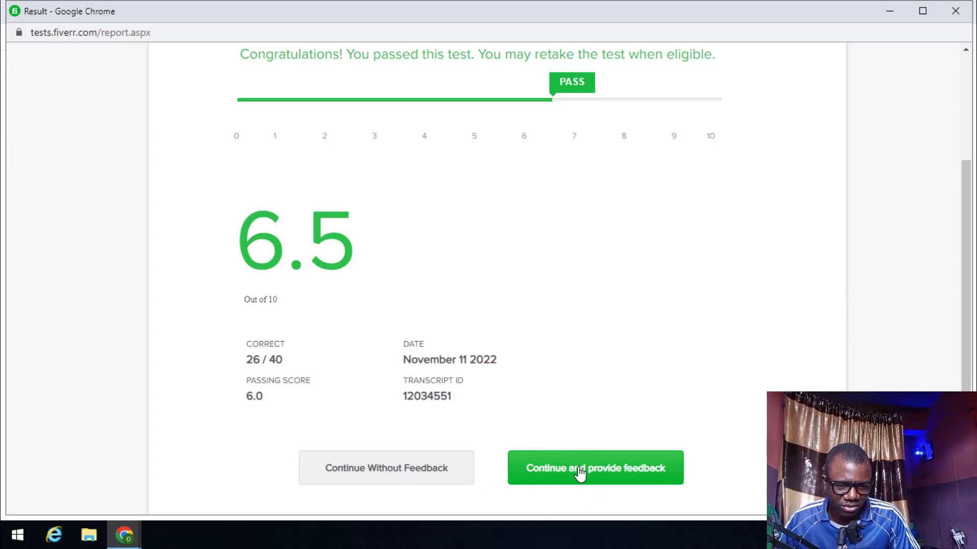
pyautogui.click(583, 474)
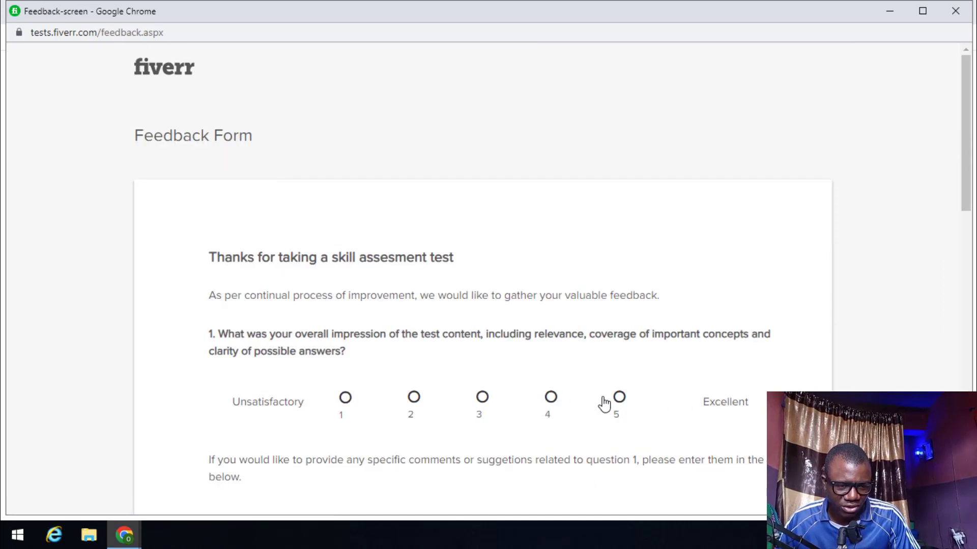
pyautogui.click(466, 393)
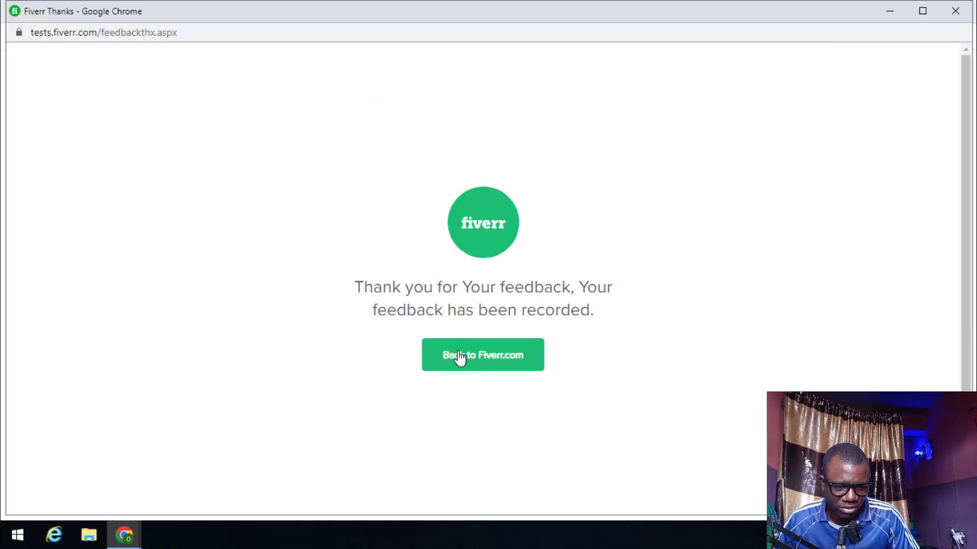
# - Leave the feedback thank-you page, close the test window and return to the gig's publish stage
pyautogui.click(504, 362)
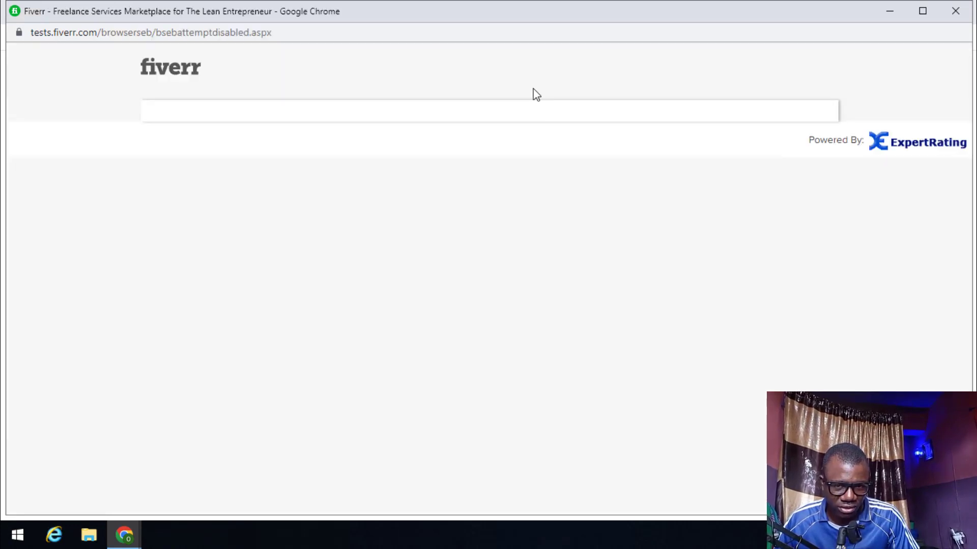
pyautogui.click(953, 11)
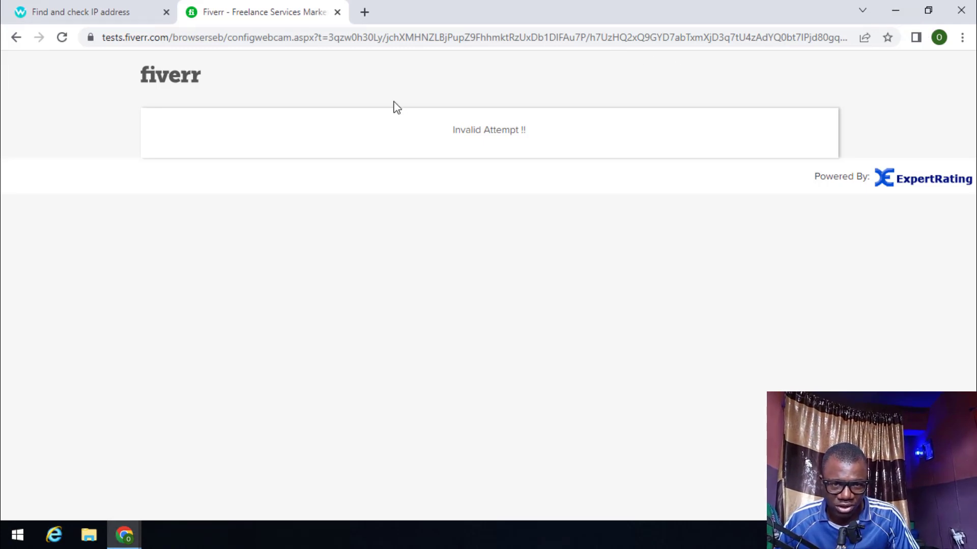
pyautogui.click(16, 43)
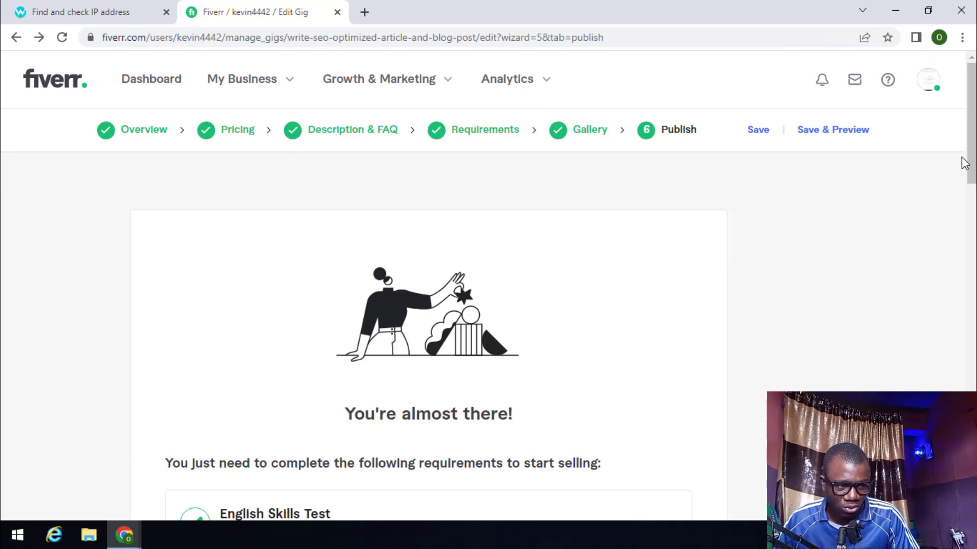
# - Declare "No" for being a U.S. person in the Form W-9 check, save the answer and dismiss the confirmation
pyautogui.moveTo(973, 163); pyautogui.dragTo(973, 202)
pyautogui.scroll(-3, 973, 203)
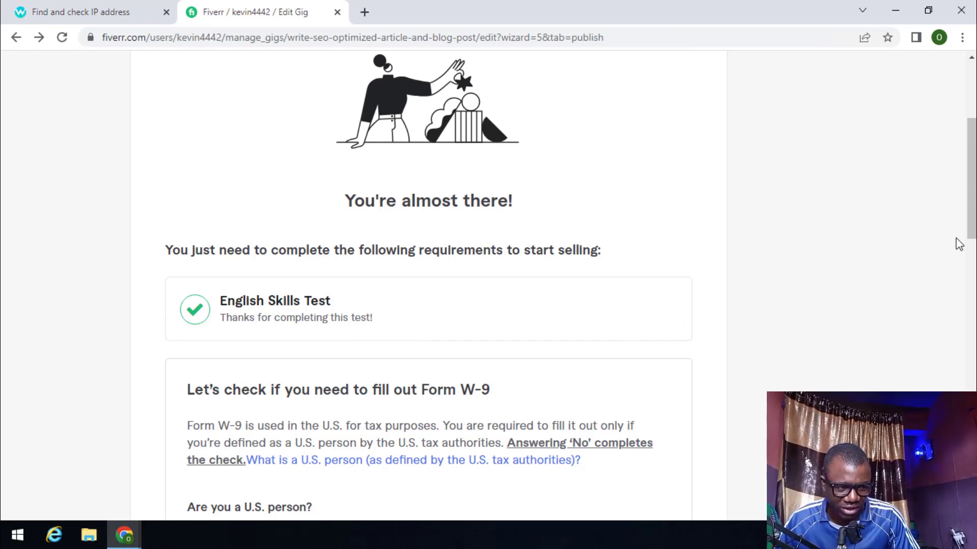
pyautogui.moveTo(971, 254); pyautogui.dragTo(971, 312)
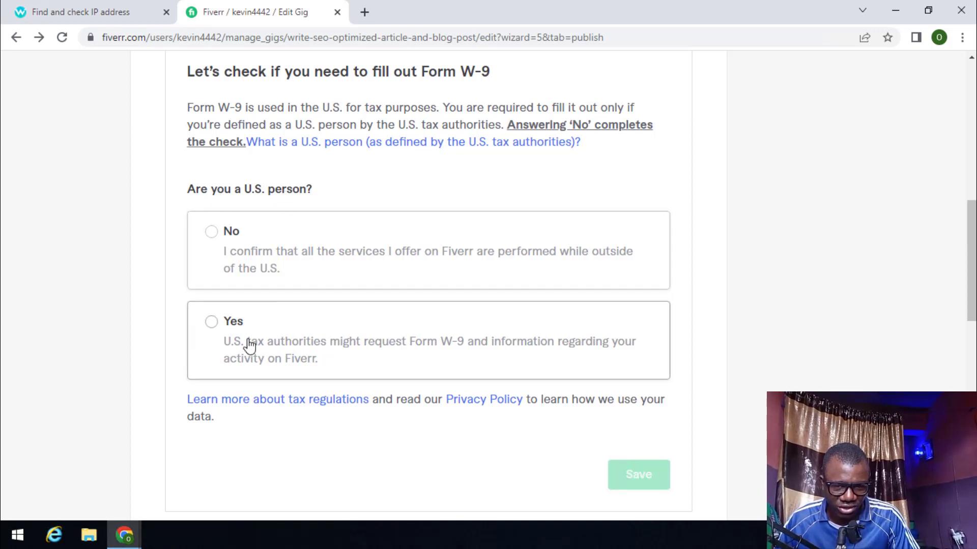
pyautogui.click(212, 233)
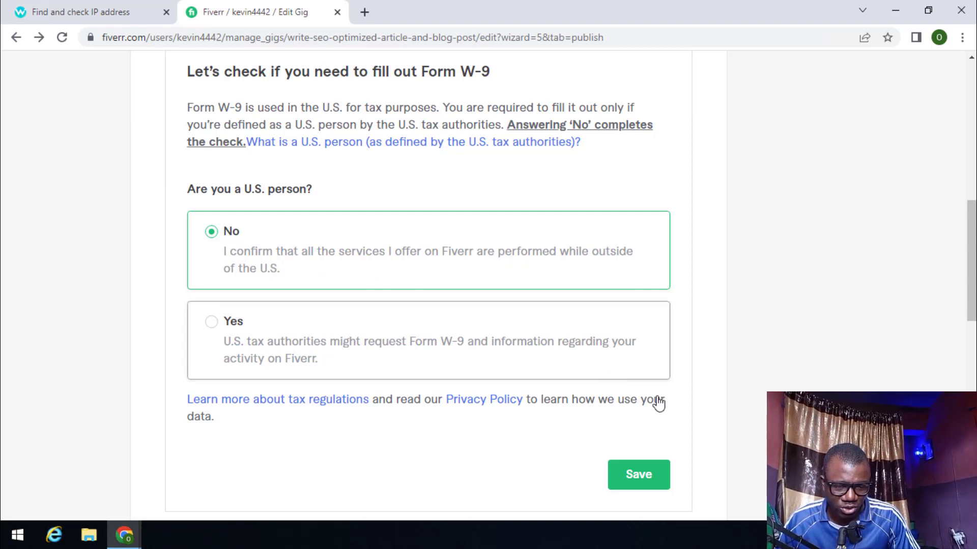
pyautogui.click(641, 484)
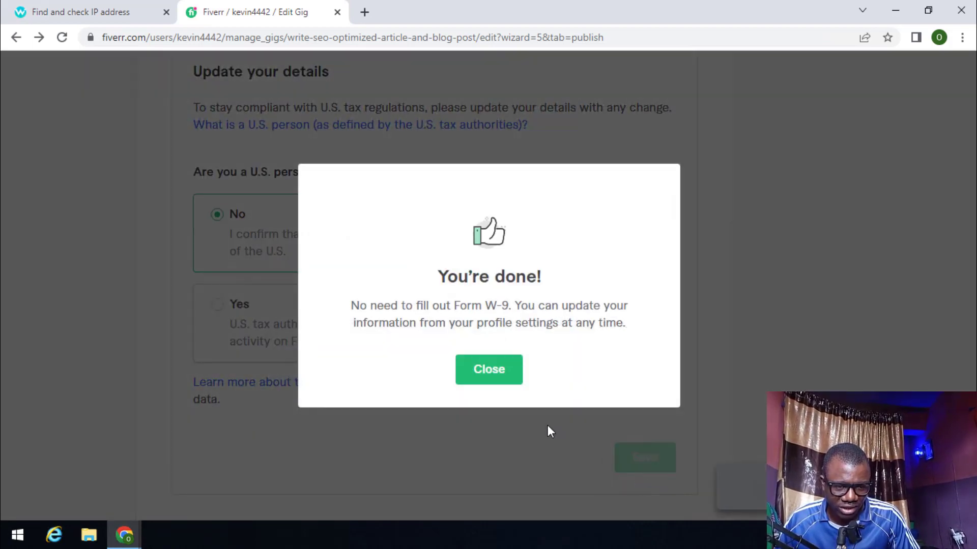
pyautogui.click(498, 376)
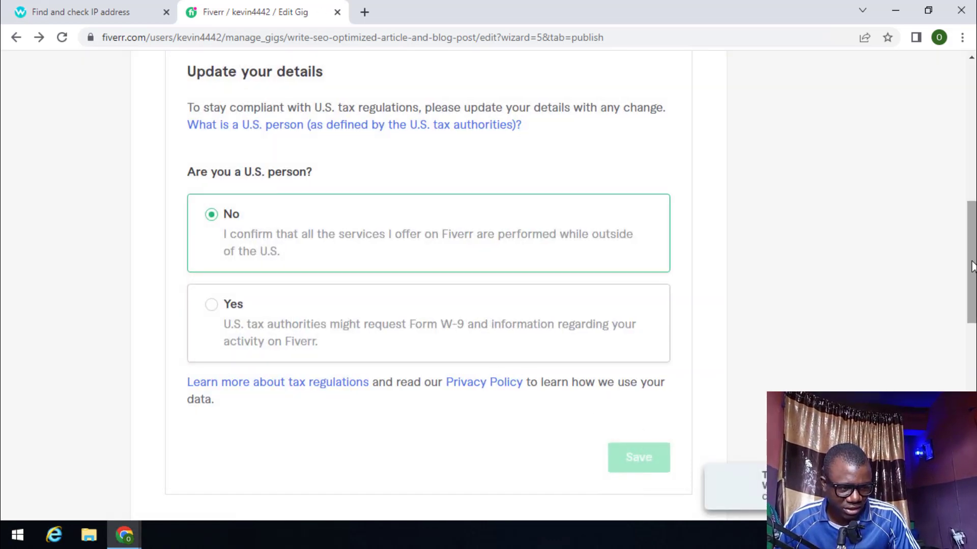
# - Publish the gig and finish the publishing wizard from its confirmation page
pyautogui.moveTo(972, 259); pyautogui.dragTo(972, 315)
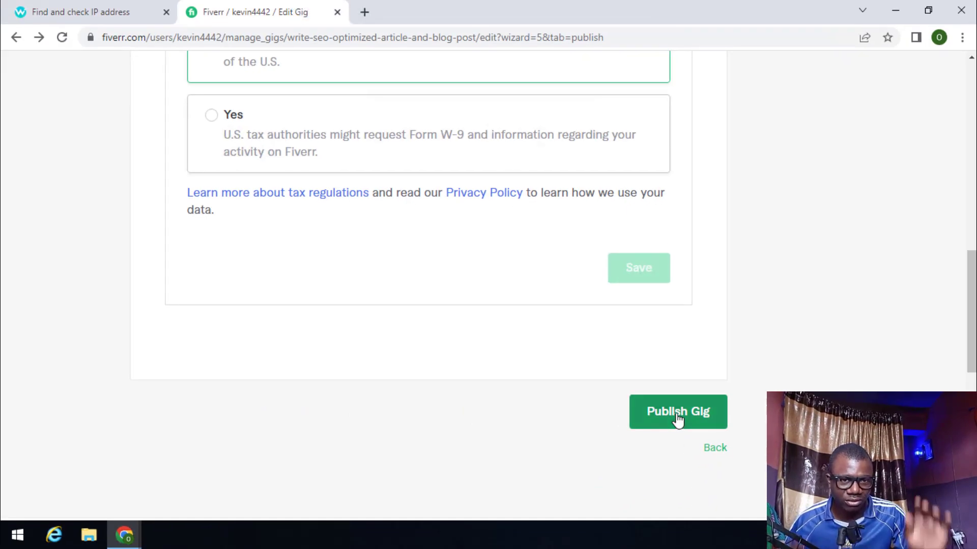
pyautogui.click(677, 416)
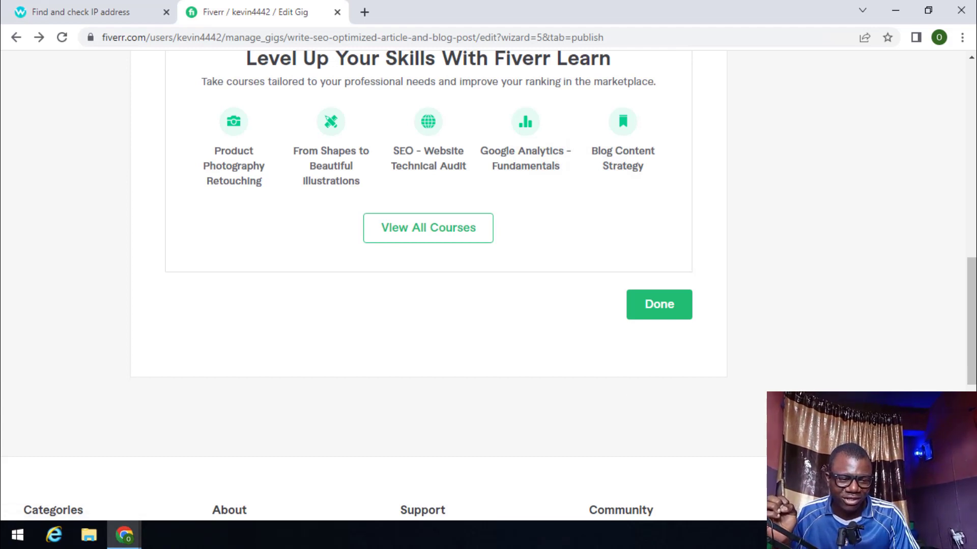
pyautogui.scroll(15, 428, 285)
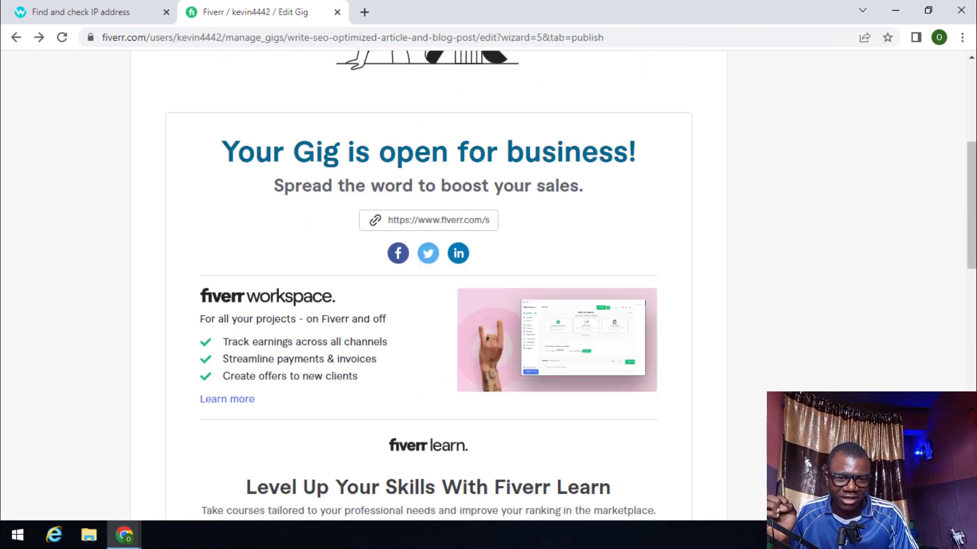
pyautogui.scroll(-5, 488, 285)
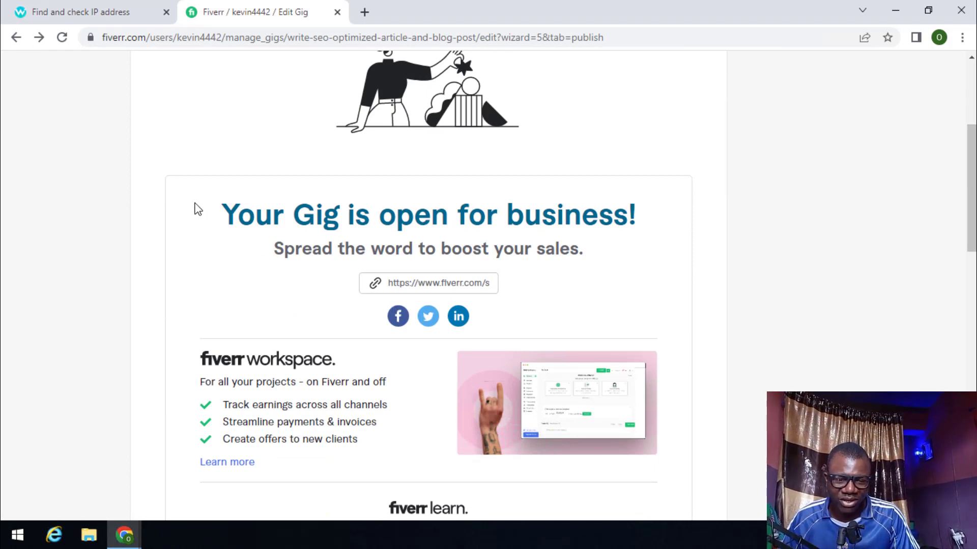
pyautogui.moveTo(195, 204); pyautogui.dragTo(609, 250)
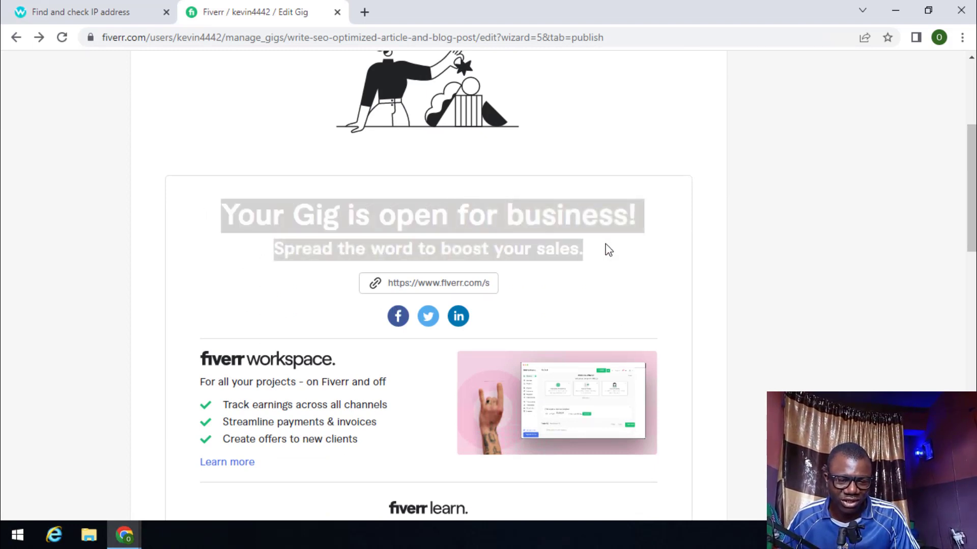
pyautogui.click(609, 250)
pyautogui.scroll(-4, 609, 250)
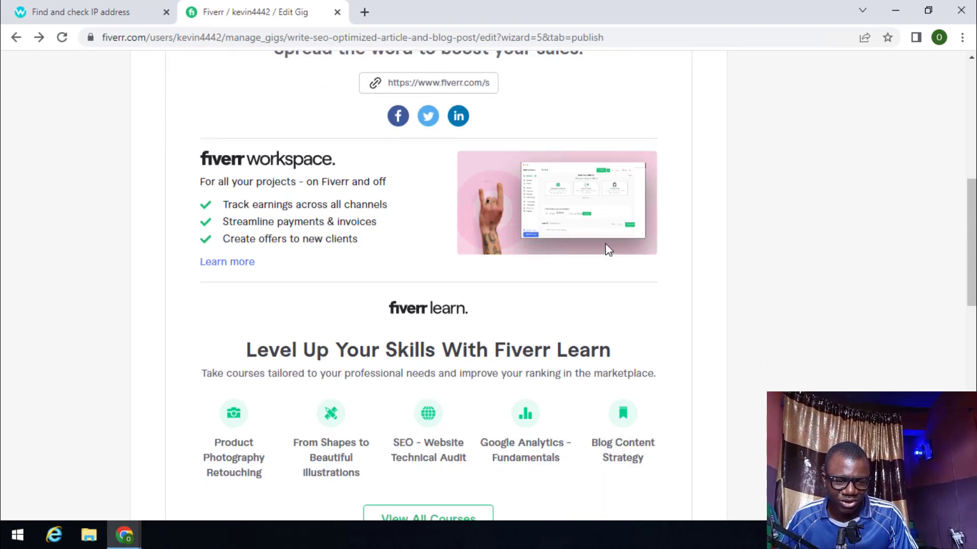
pyautogui.scroll(-3, 609, 250)
pyautogui.scroll(8, 608, 249)
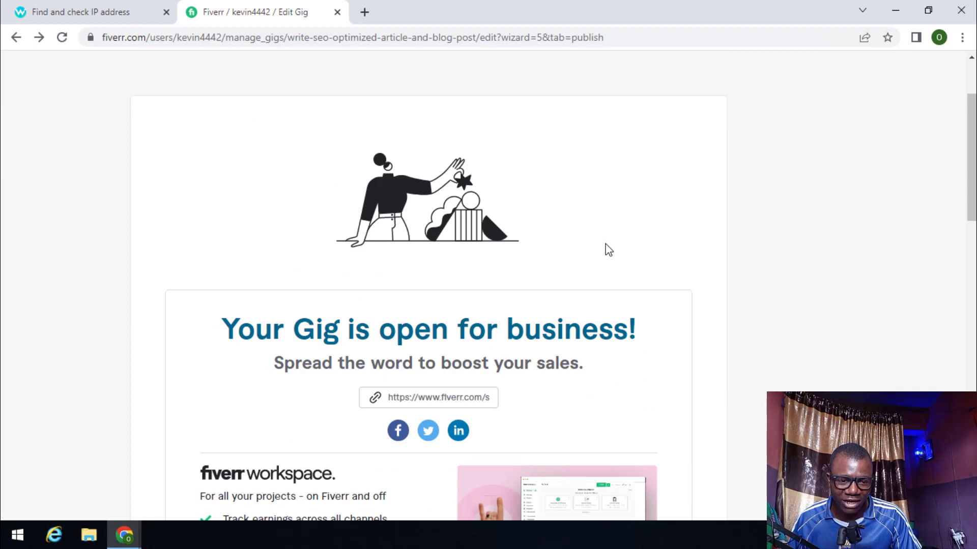
pyautogui.scroll(-6, 609, 249)
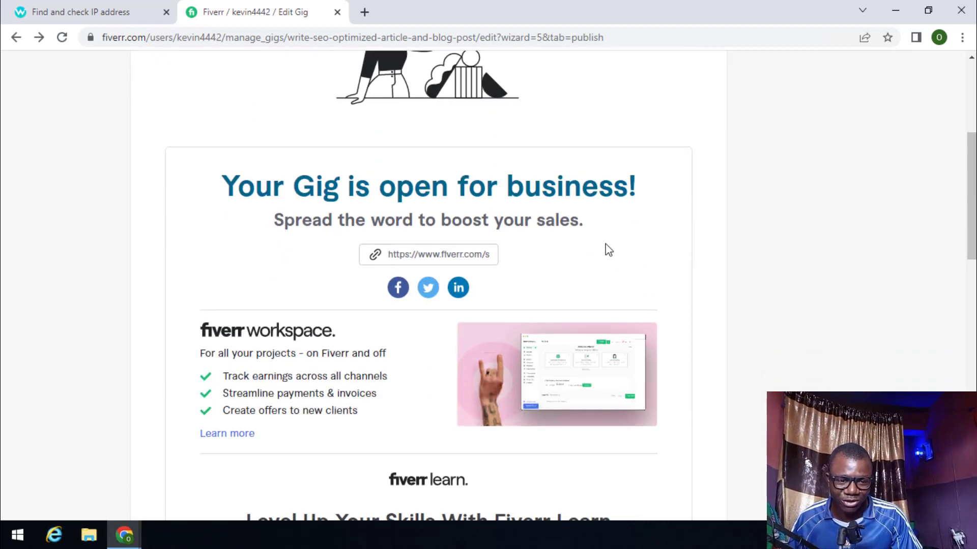
pyautogui.scroll(-3, 609, 250)
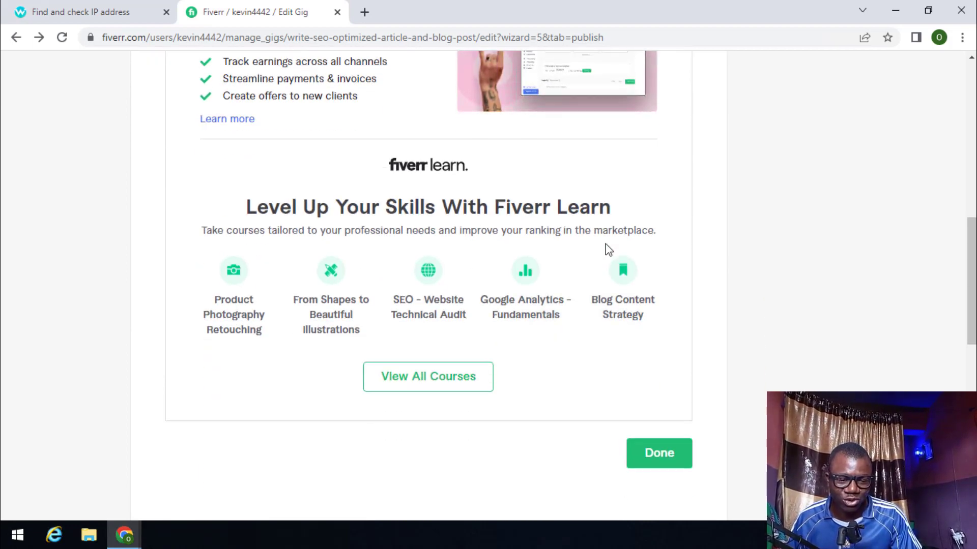
pyautogui.click(642, 454)
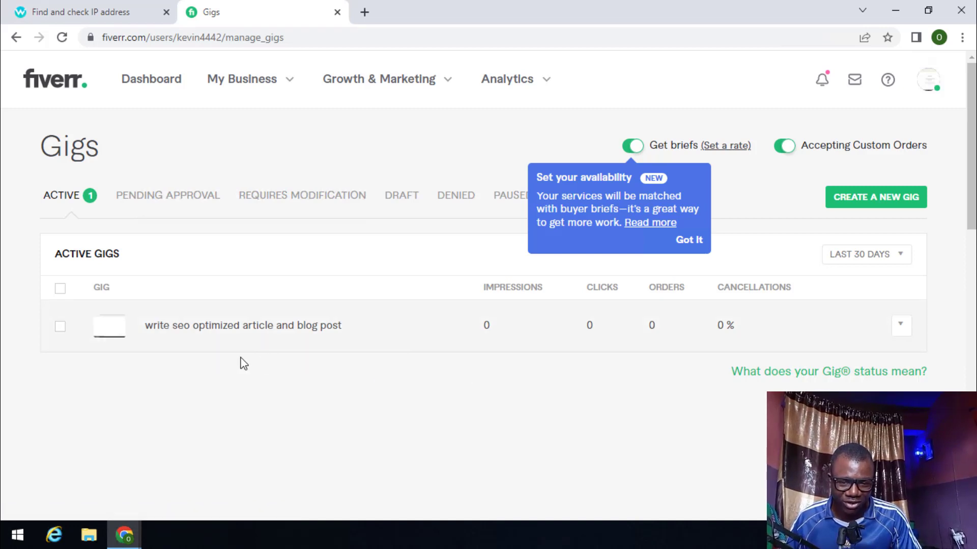
# - Open the seller profile and examine the account details and the active gig's title and starting price
pyautogui.click(928, 86)
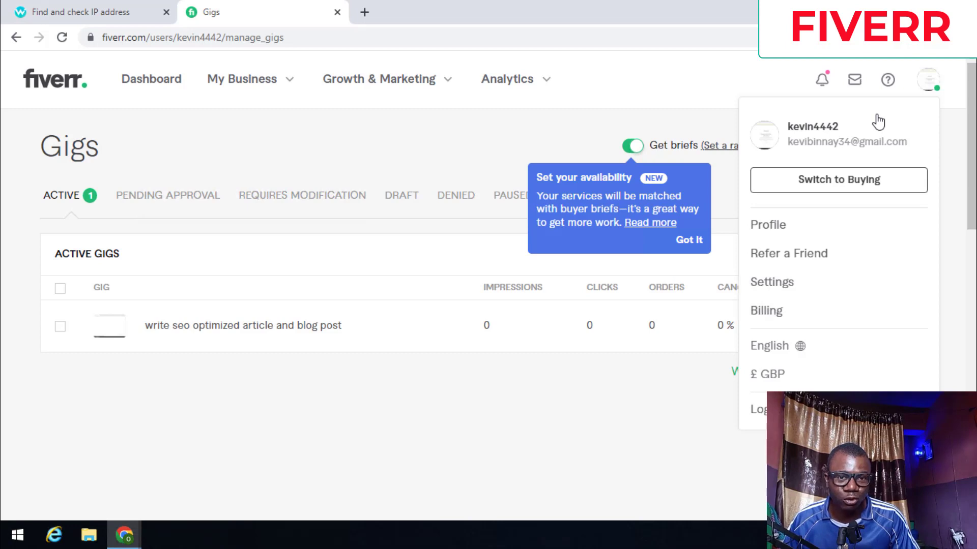
pyautogui.click(854, 128)
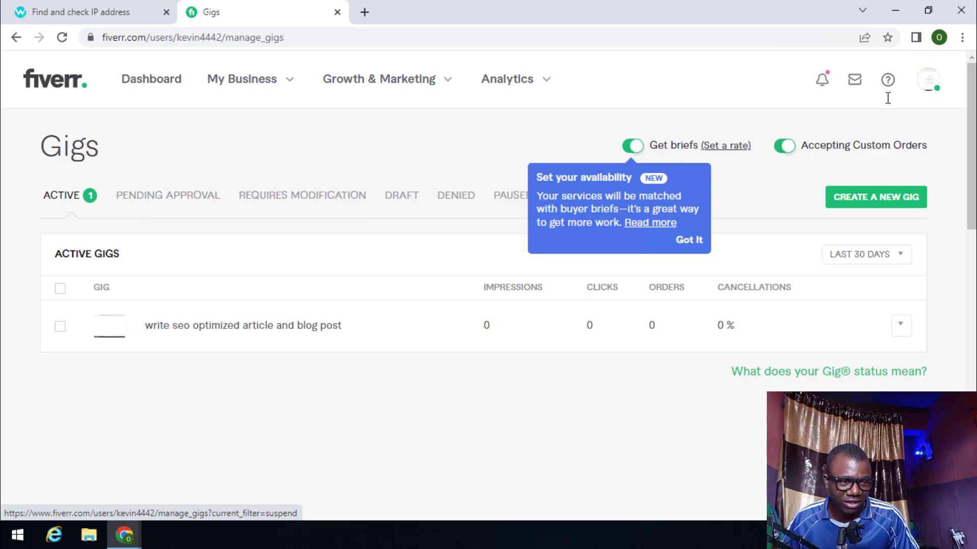
pyautogui.click(934, 79)
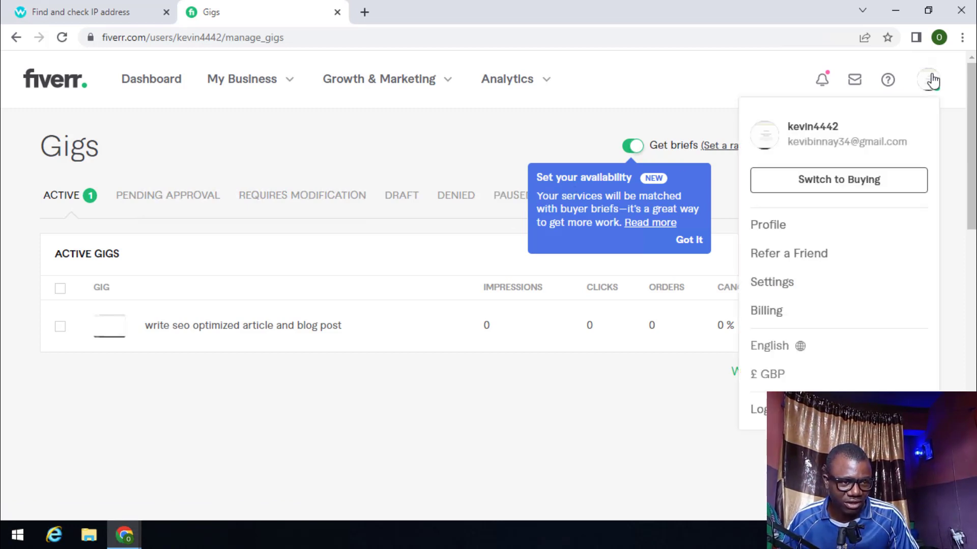
pyautogui.click(792, 237)
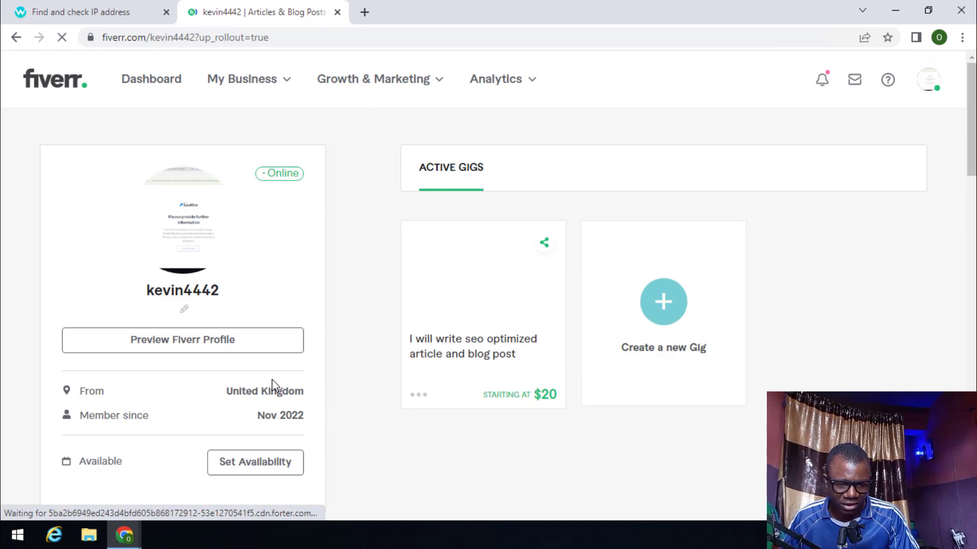
pyautogui.scroll(-1, 272, 379)
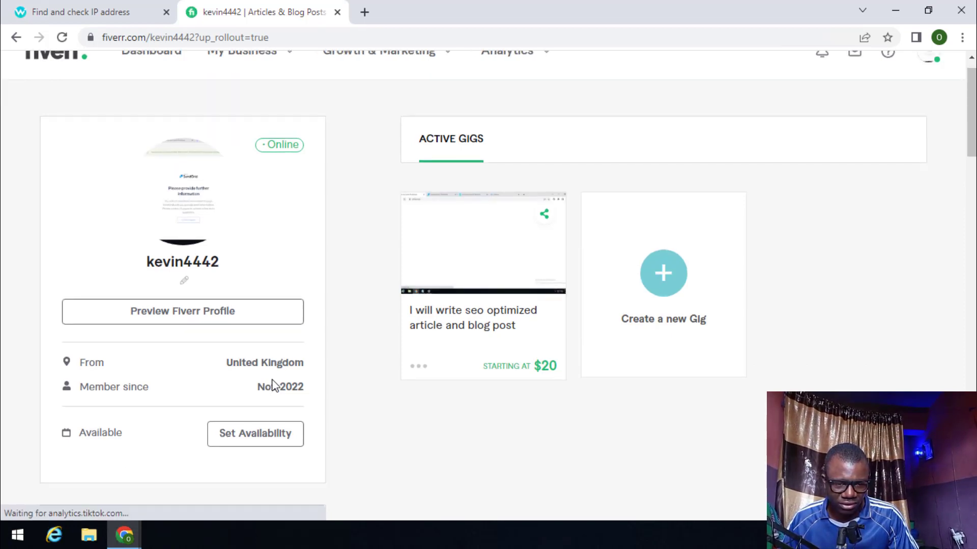
pyautogui.scroll(-1, 274, 385)
pyautogui.scroll(-1, 274, 385)
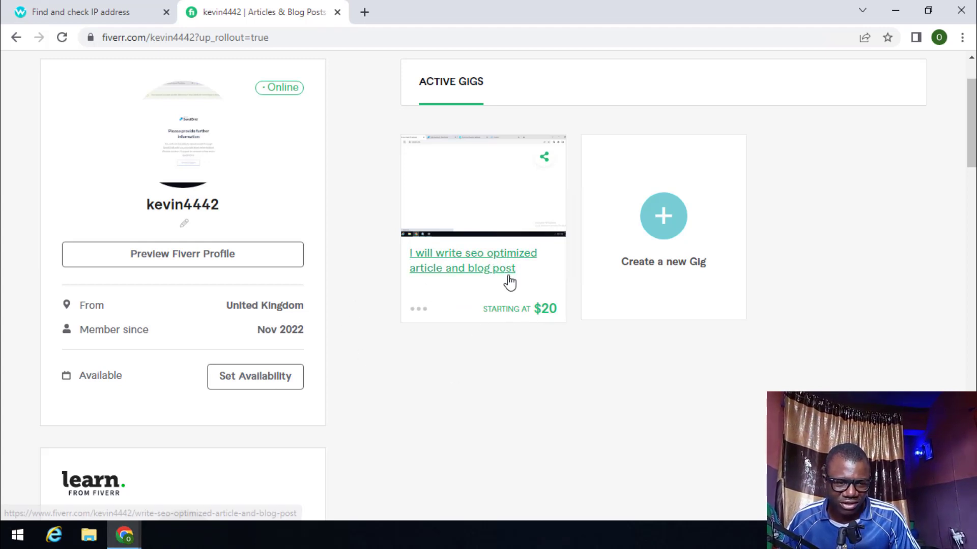
pyautogui.scroll(2, 516, 325)
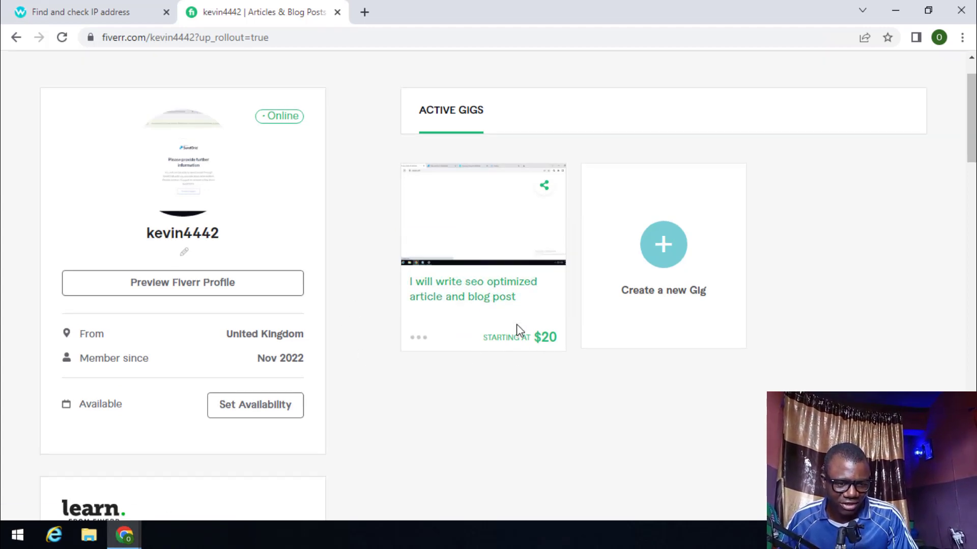
pyautogui.scroll(-3, 517, 325)
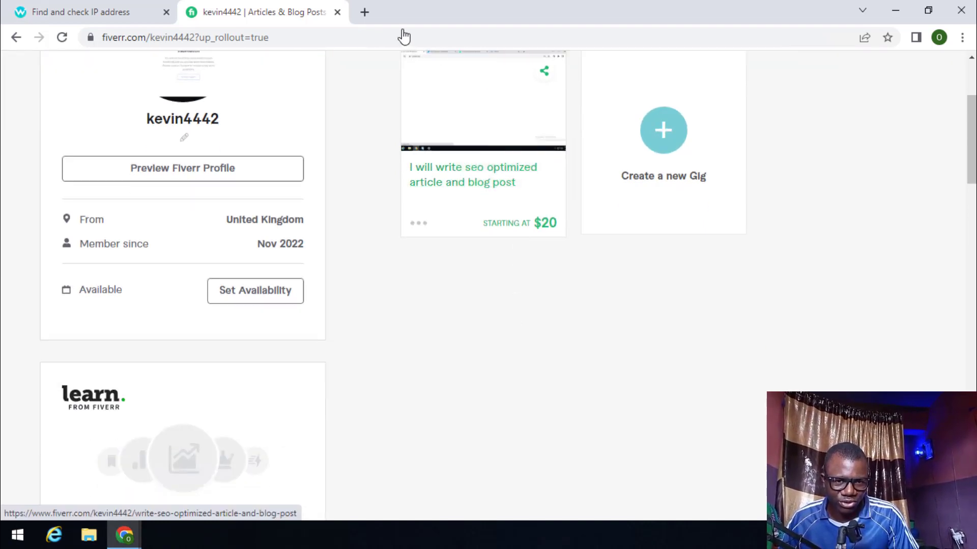
# - Open a blank browser tab, then switch to the Whoer page and examine the IP's time, location and browser details
pyautogui.click(364, 12)
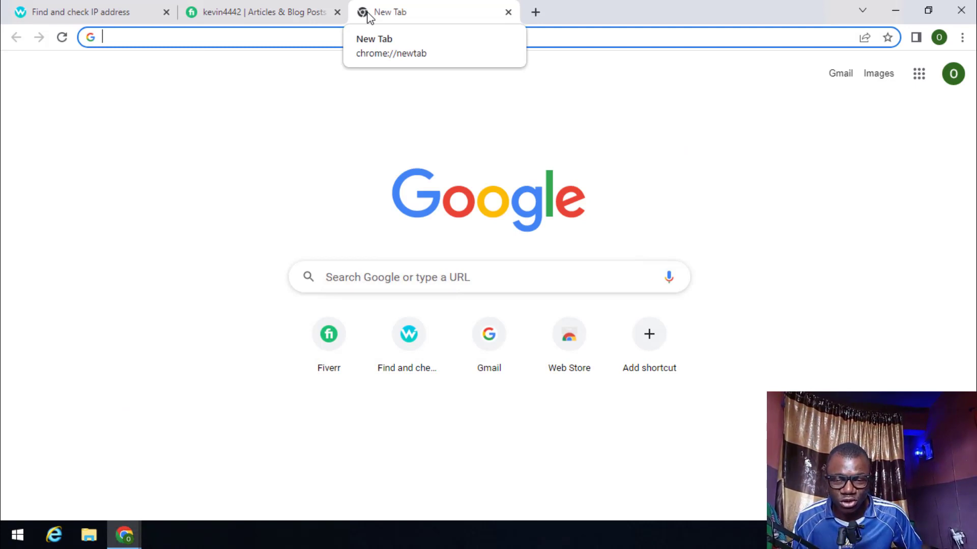
pyautogui.click(57, 3)
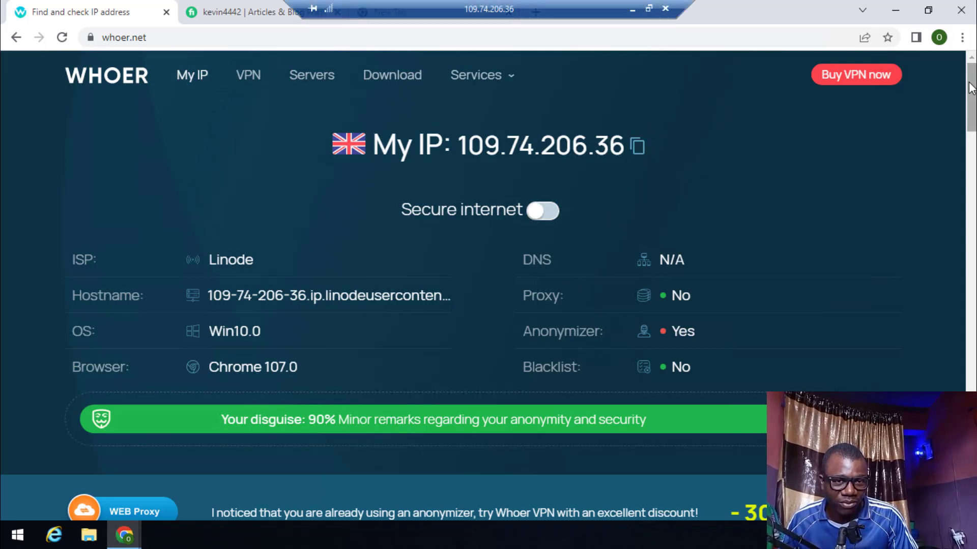
pyautogui.moveTo(970, 88); pyautogui.dragTo(972, 238)
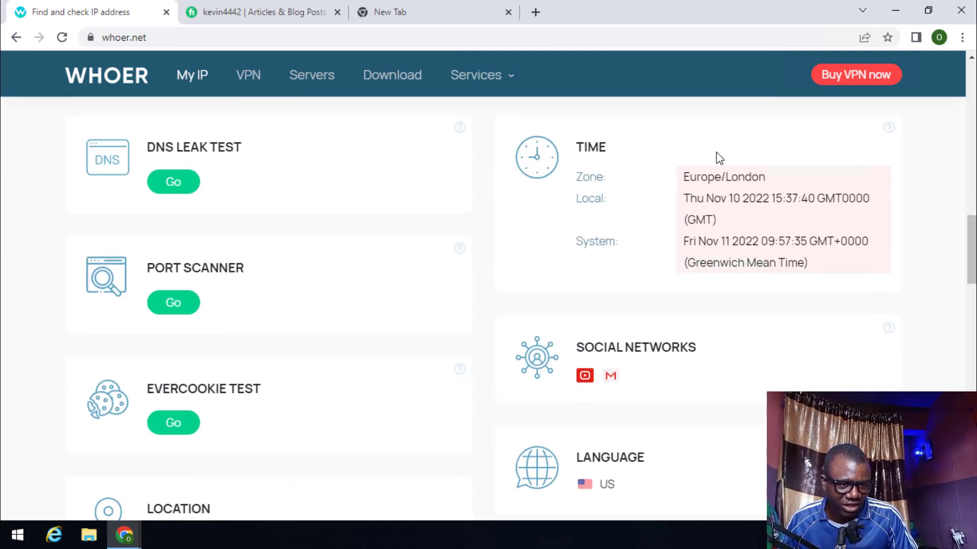
pyautogui.scroll(-8, 754, 175)
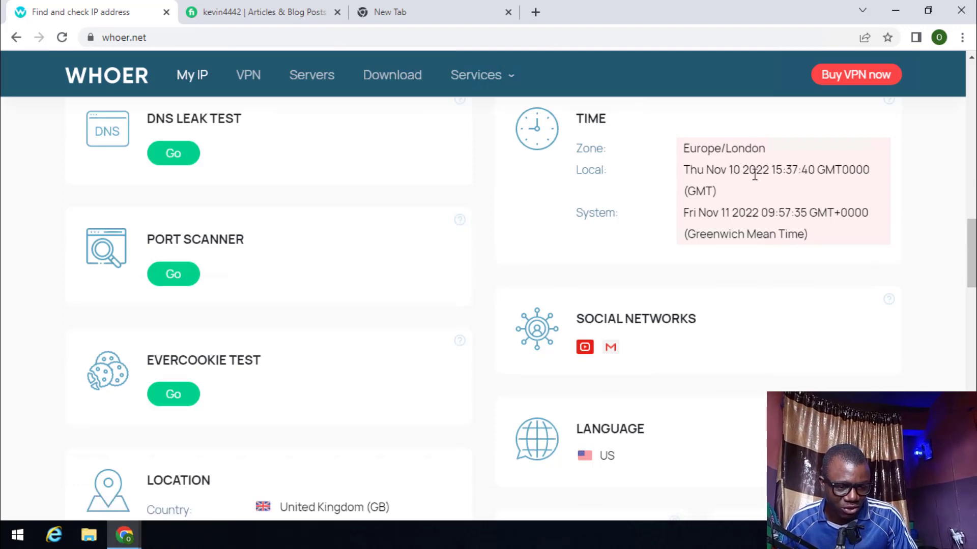
pyautogui.scroll(-6, 754, 174)
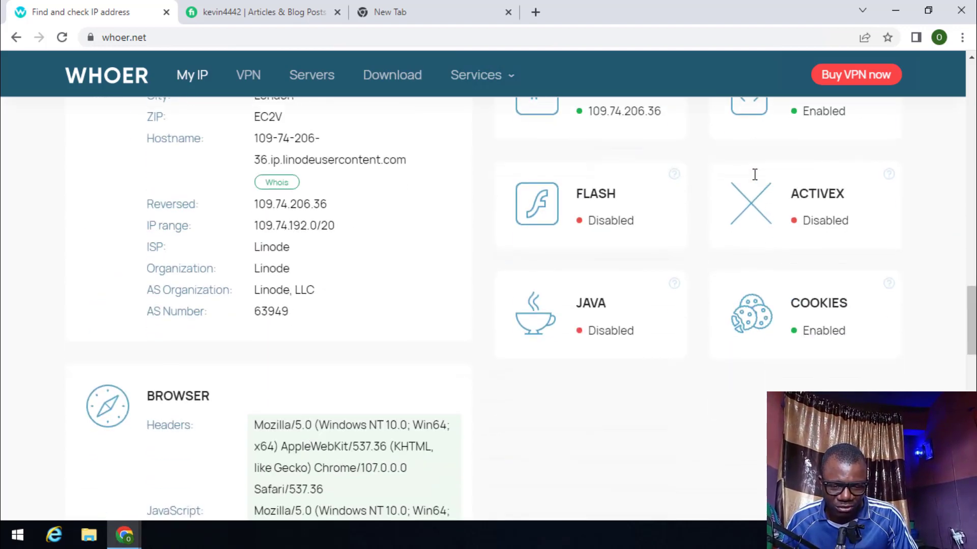
pyautogui.scroll(-6, 754, 175)
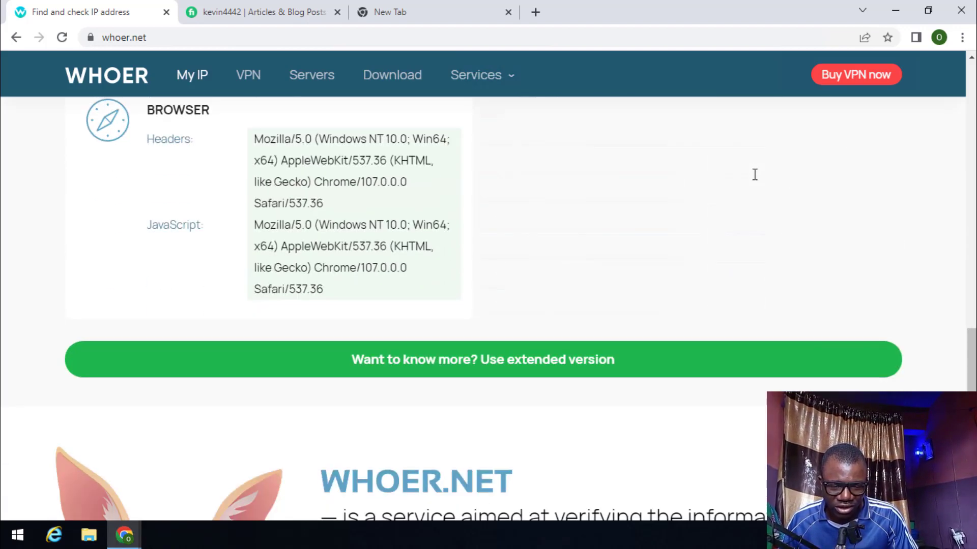
pyautogui.scroll(-3, 755, 175)
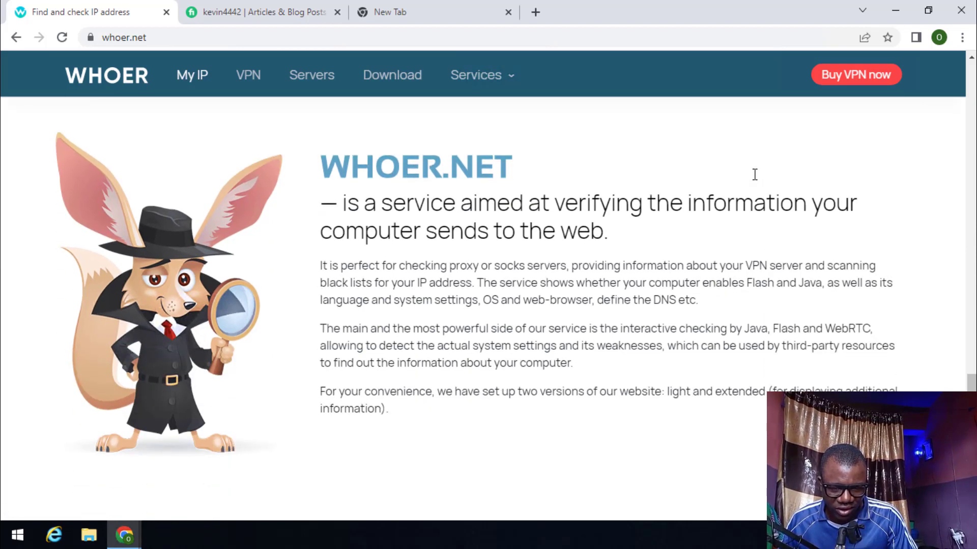
pyautogui.scroll(10, 755, 175)
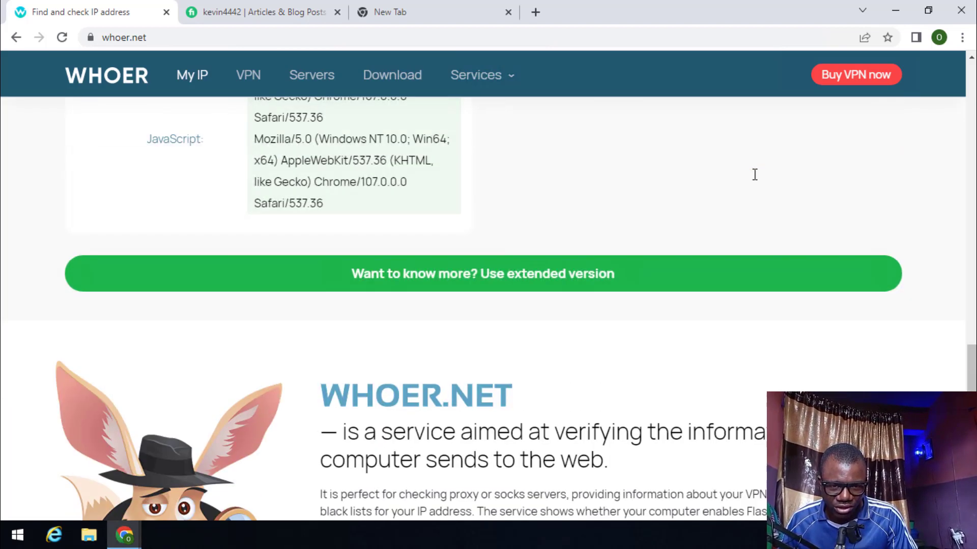
pyautogui.scroll(4, 755, 174)
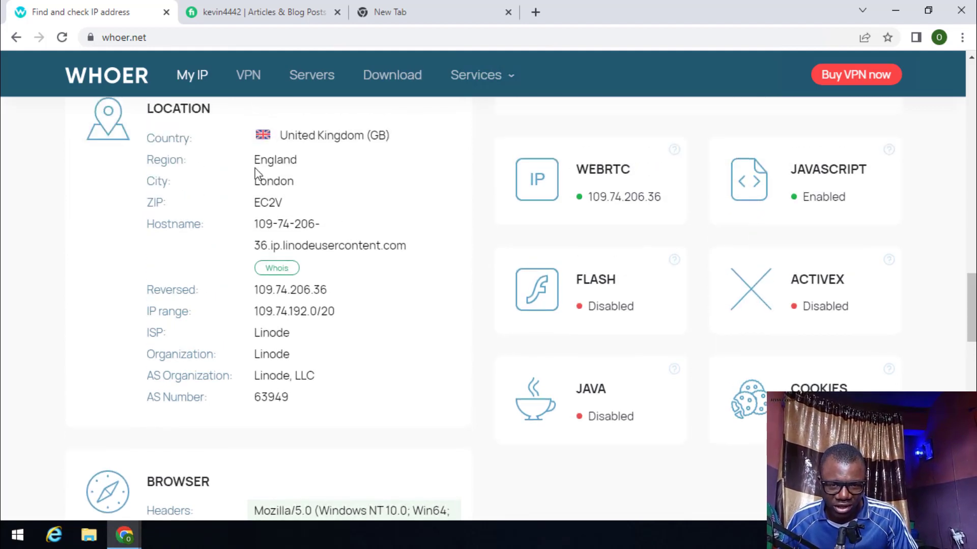
pyautogui.moveTo(250, 160); pyautogui.dragTo(302, 188)
pyautogui.click(302, 188)
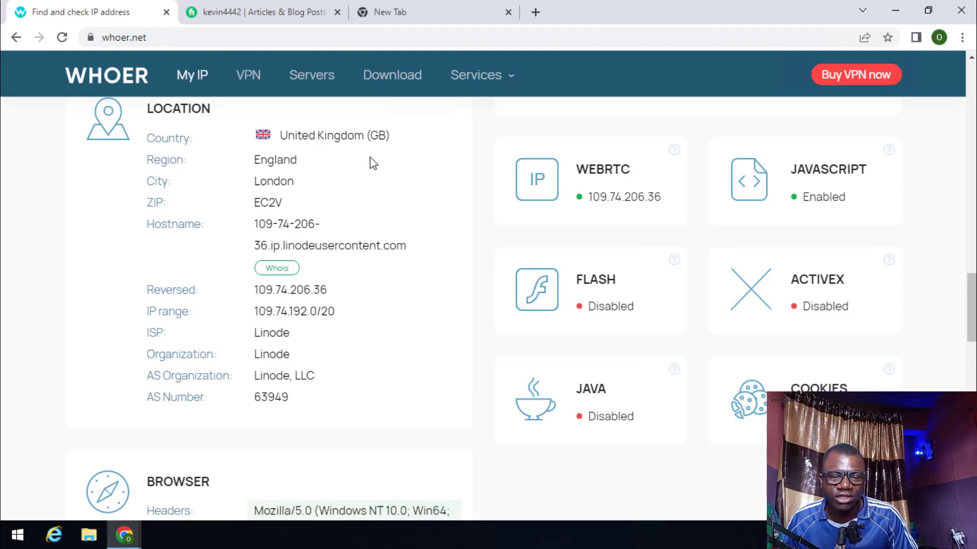
pyautogui.scroll(15, 405, 163)
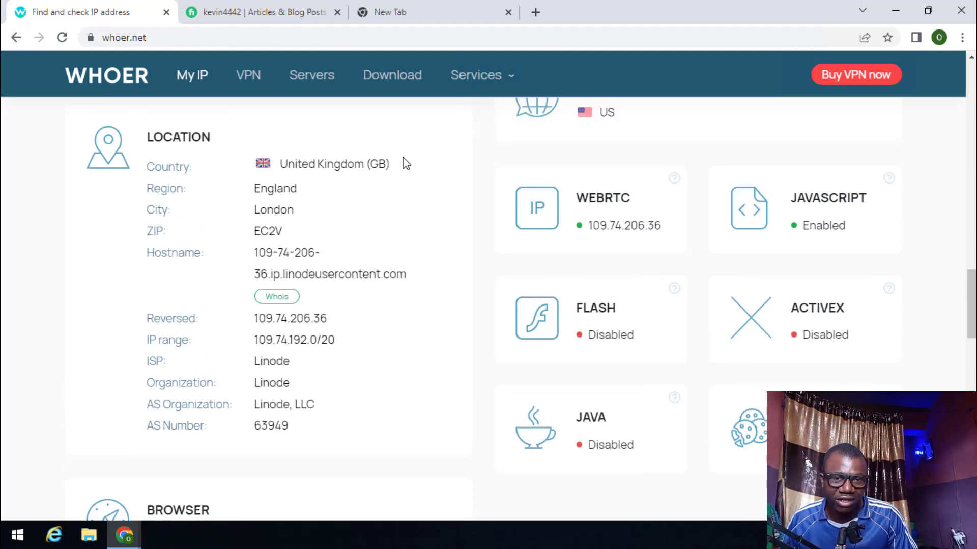
pyautogui.scroll(6, 403, 162)
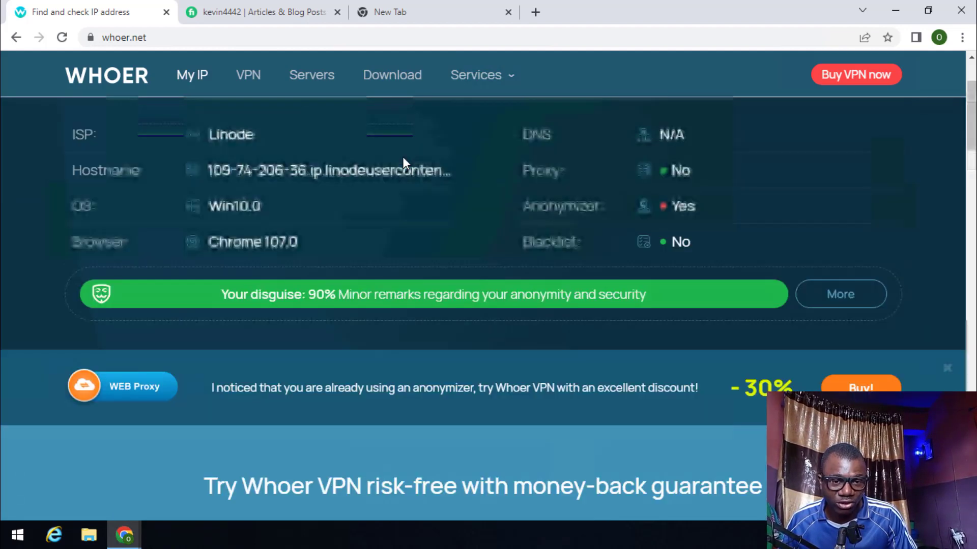
# - Return to the Fiverr seller profile and view the active gigs beside the profile details
pyautogui.click(275, 6)
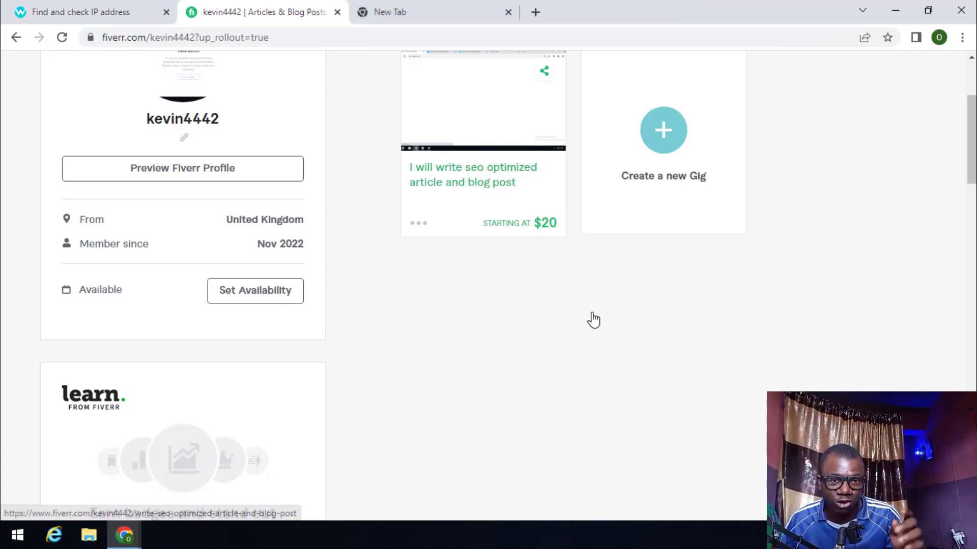
pyautogui.scroll(3, 594, 320)
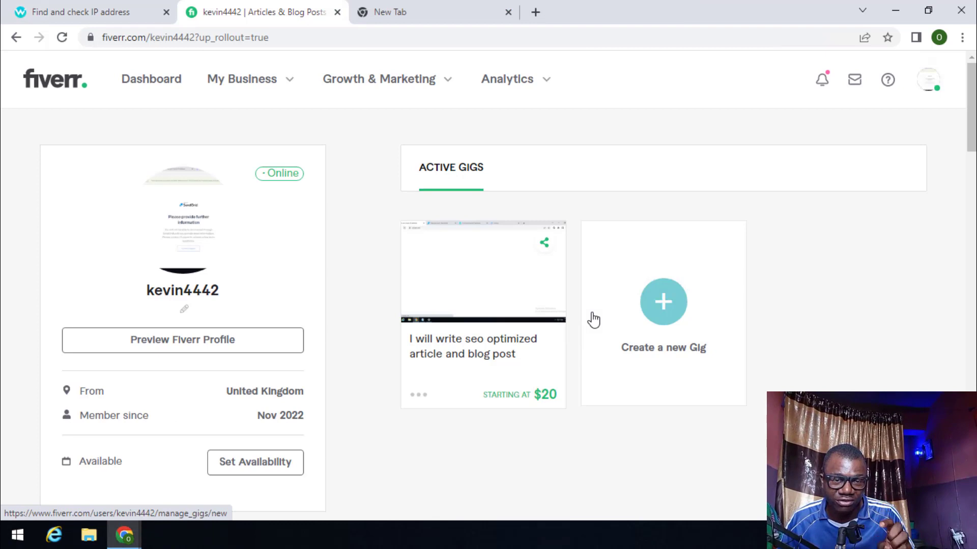